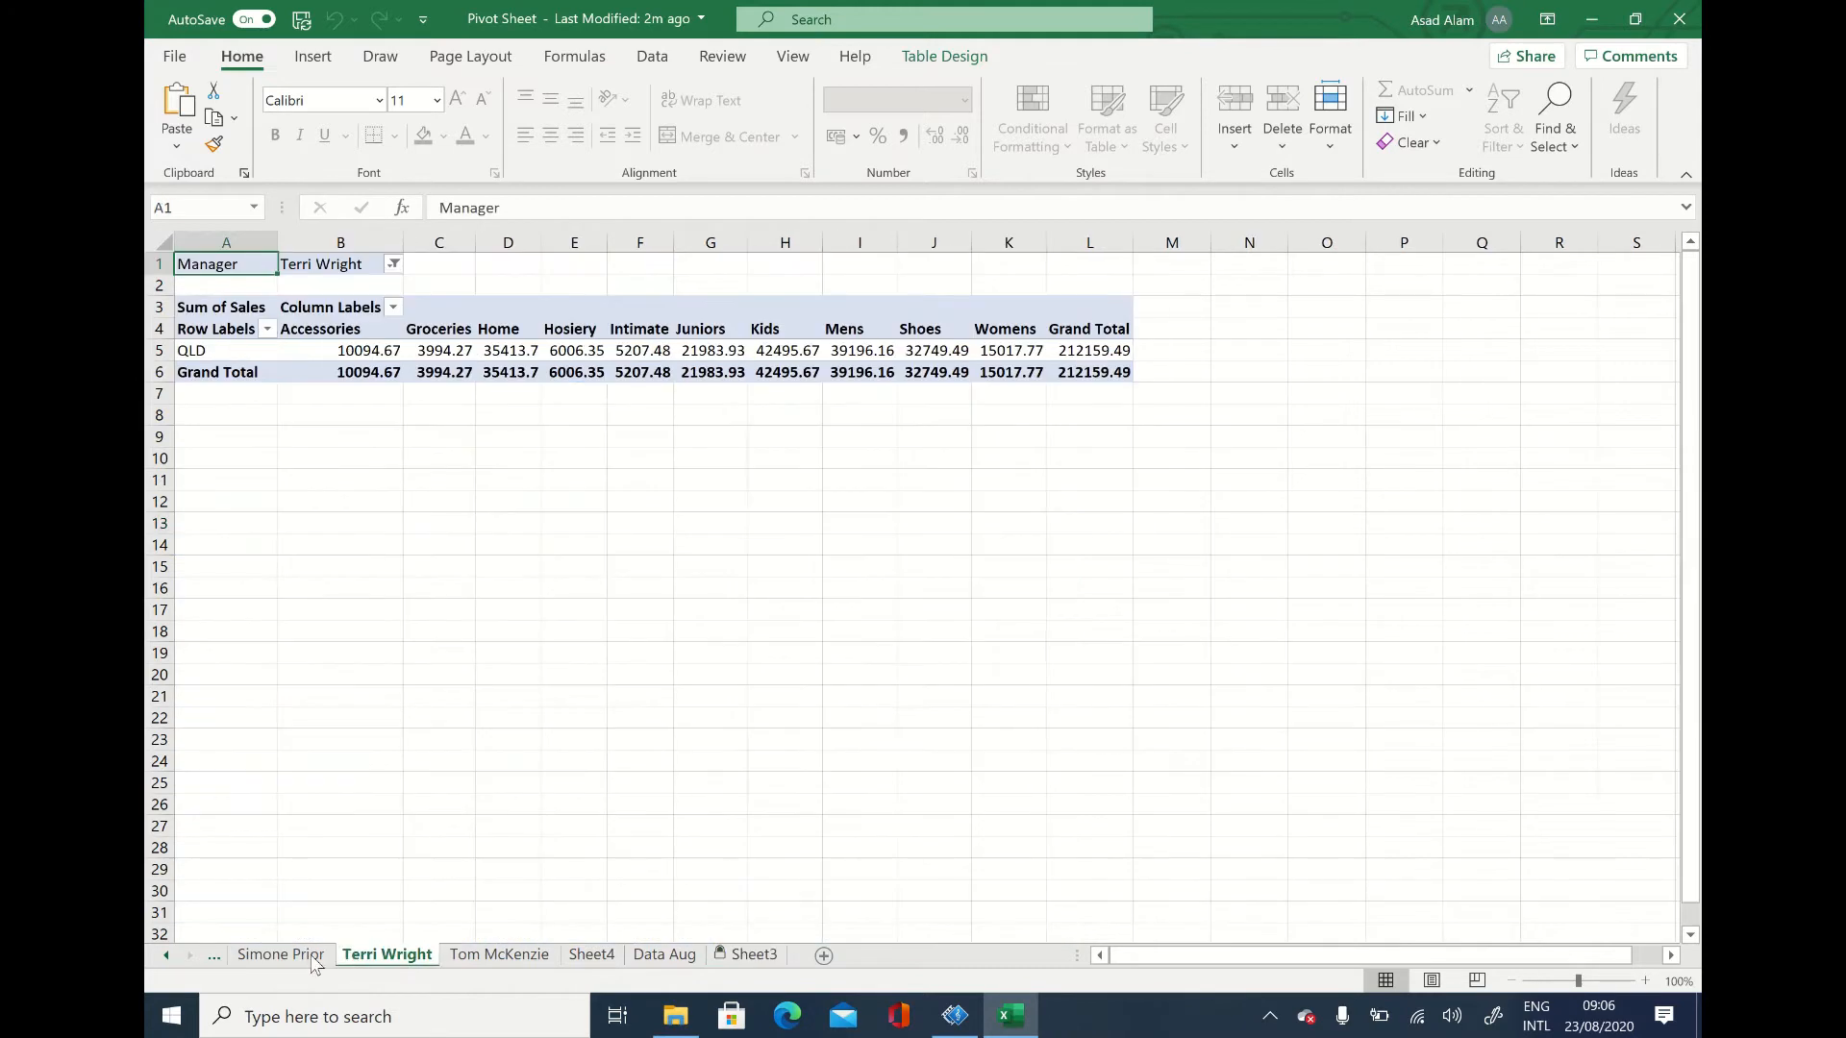
# Step: Go through the sheets to Sheet3 and try to clear the postcode in cell F14
pyautogui.click(527, 955)
pyautogui.click(593, 962)
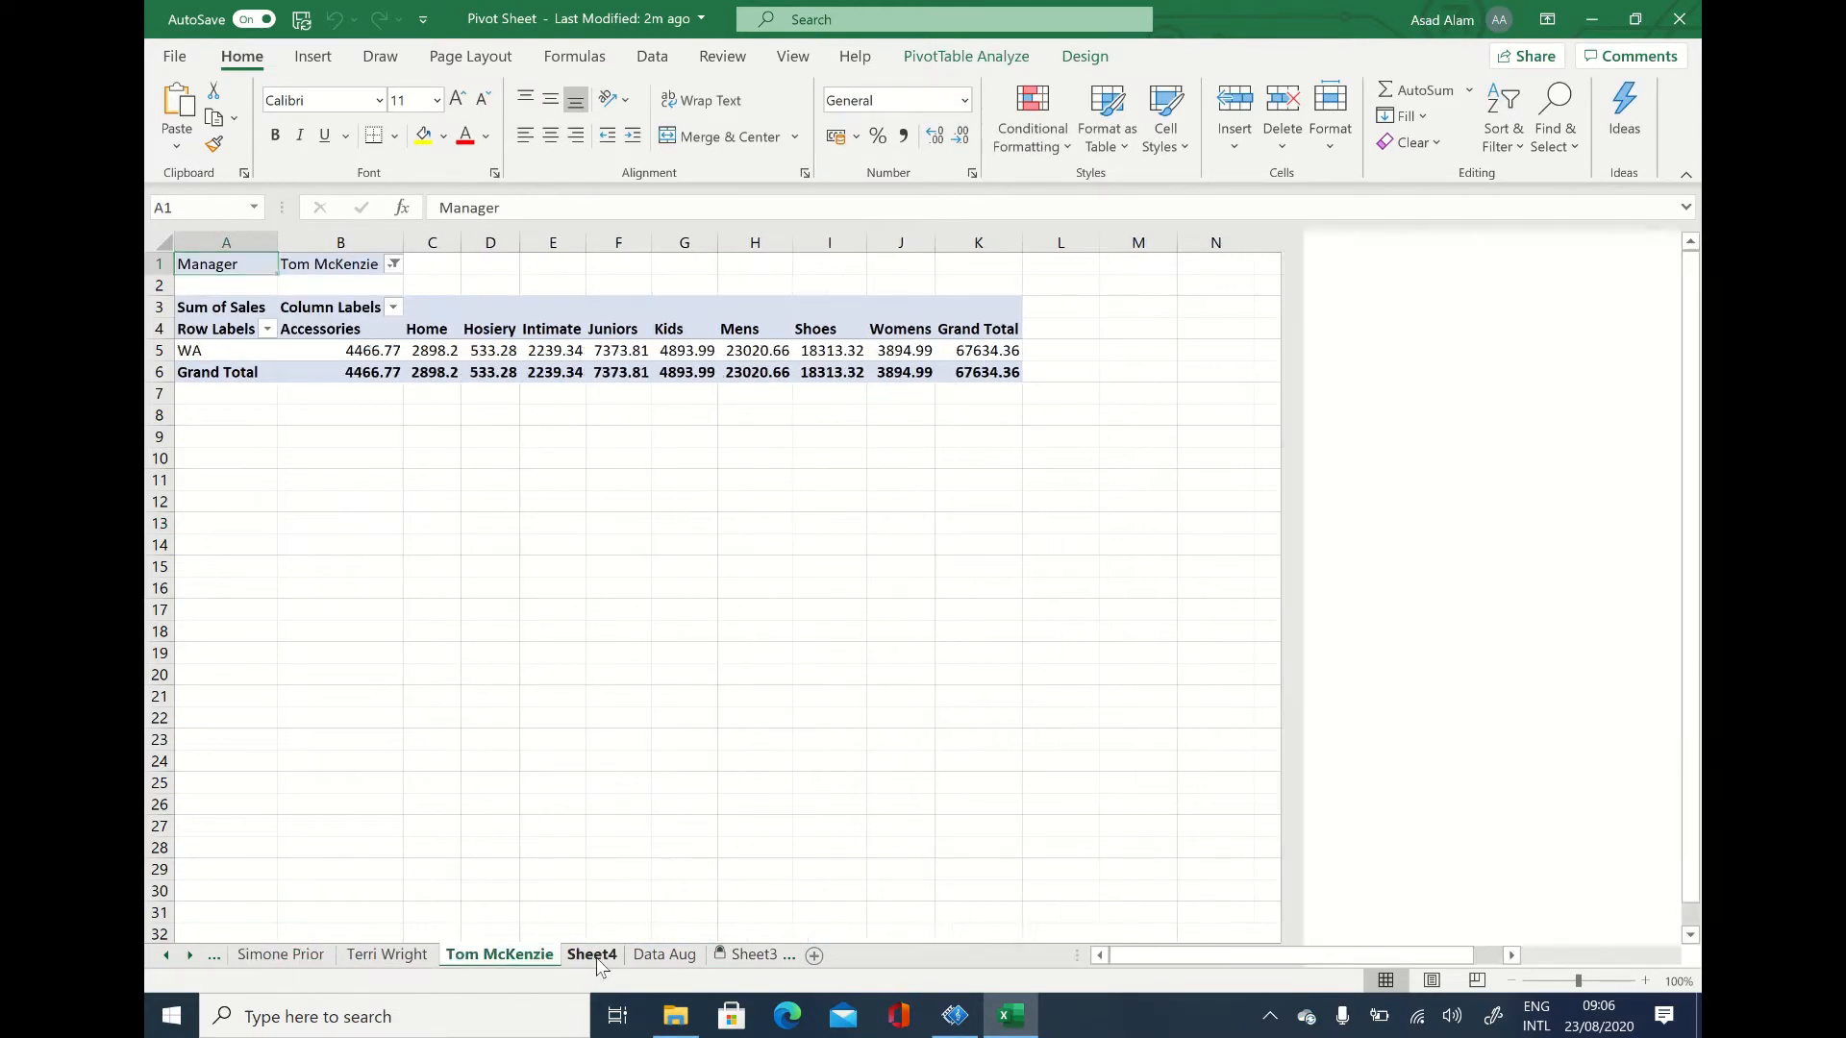
pyautogui.click(758, 962)
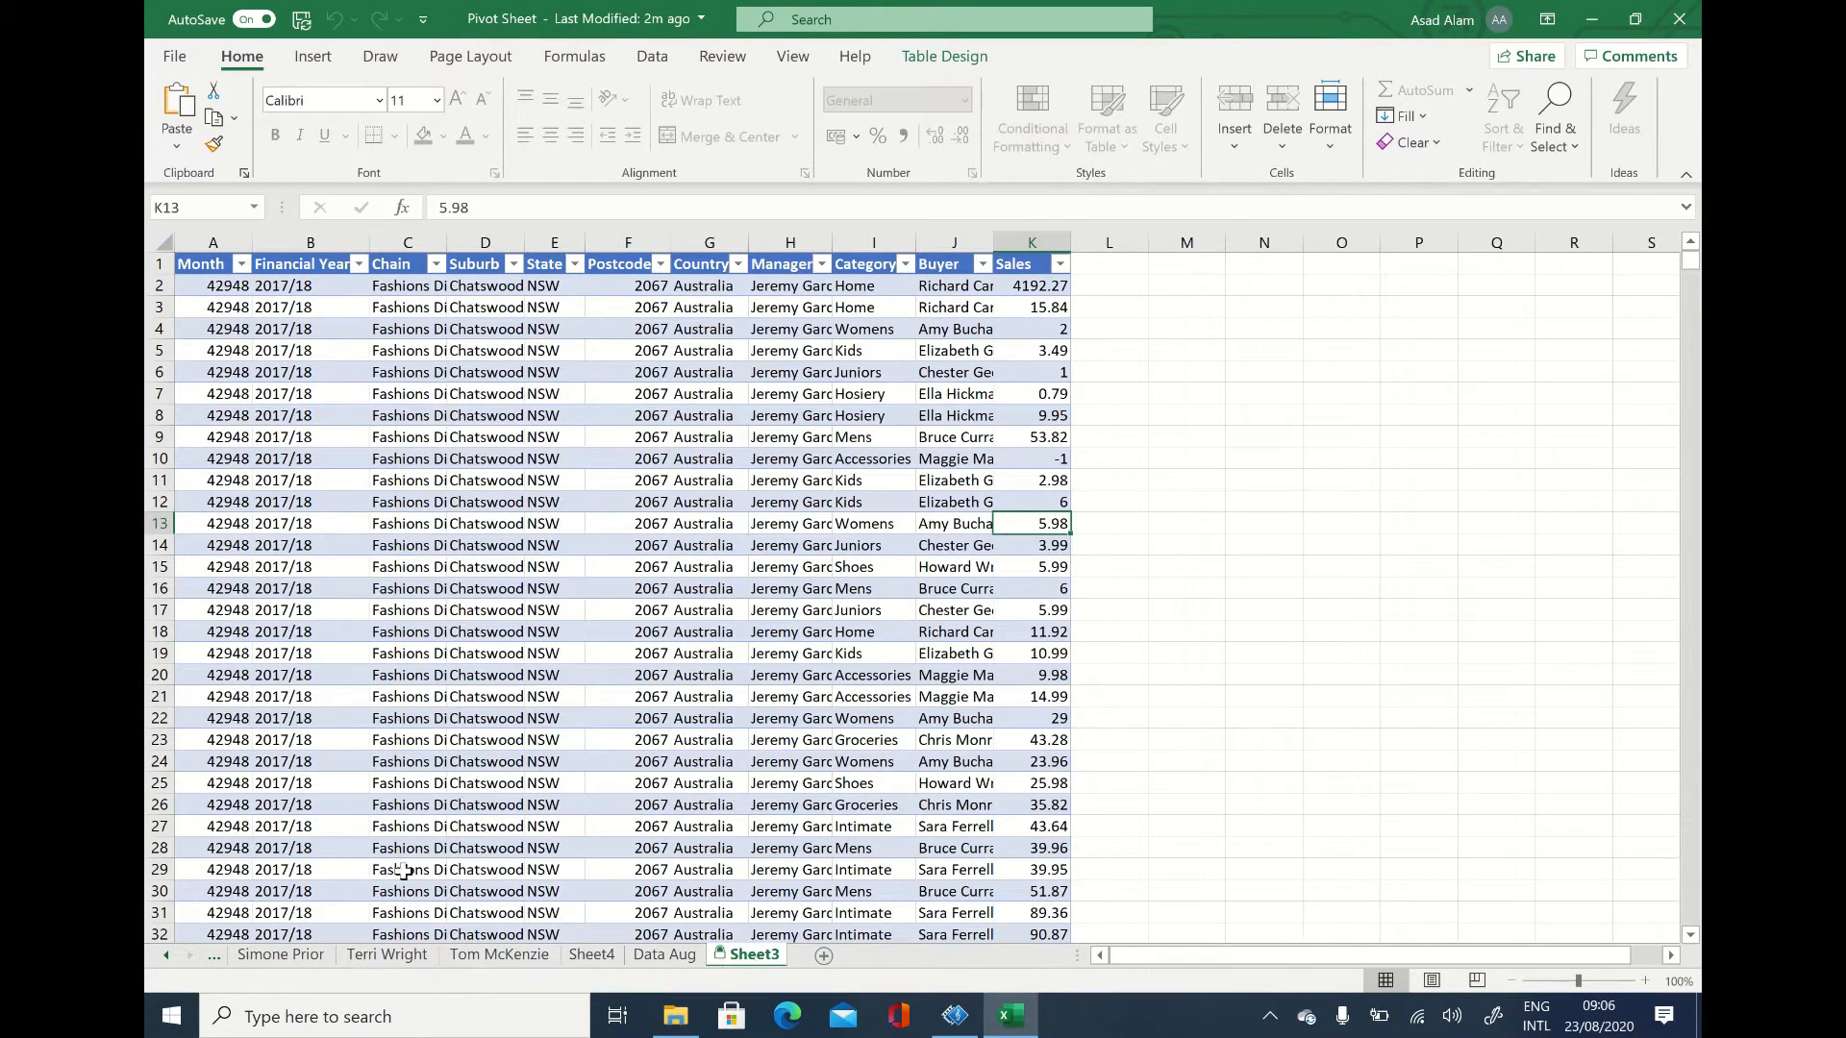
pyautogui.click(661, 556)
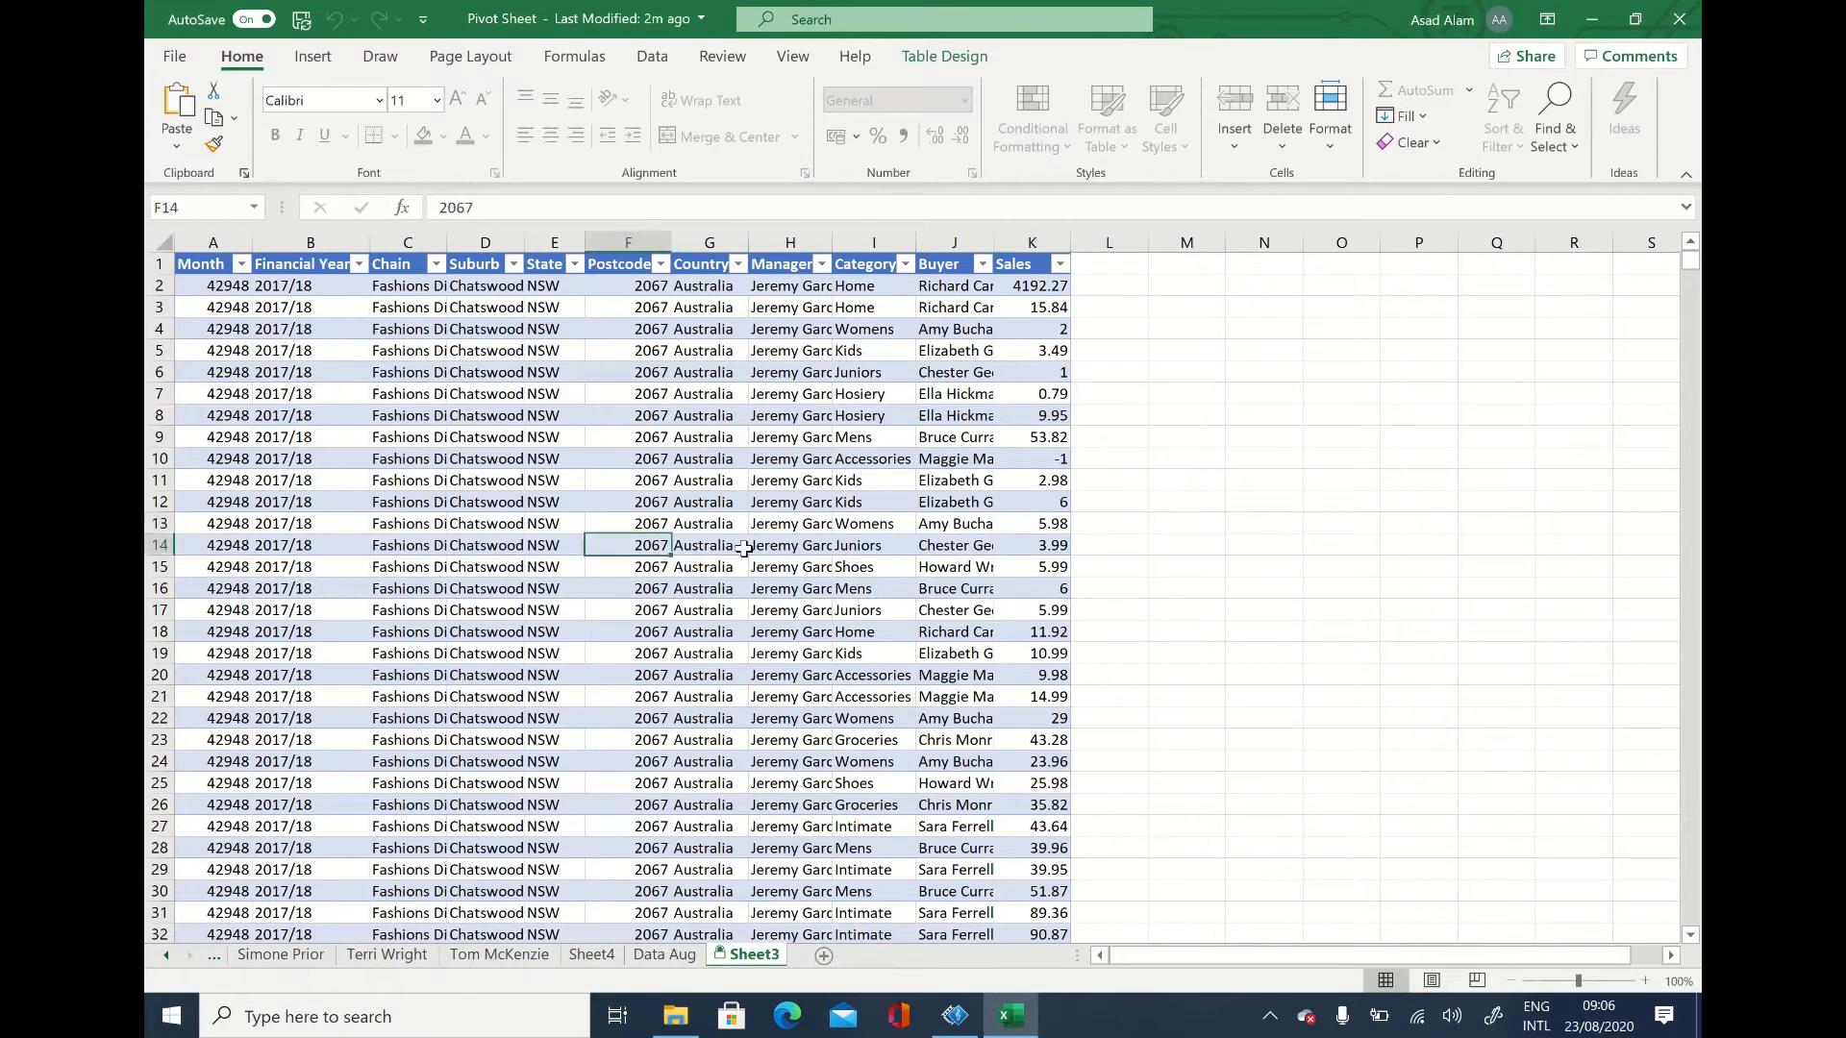
pyautogui.press('Delete')
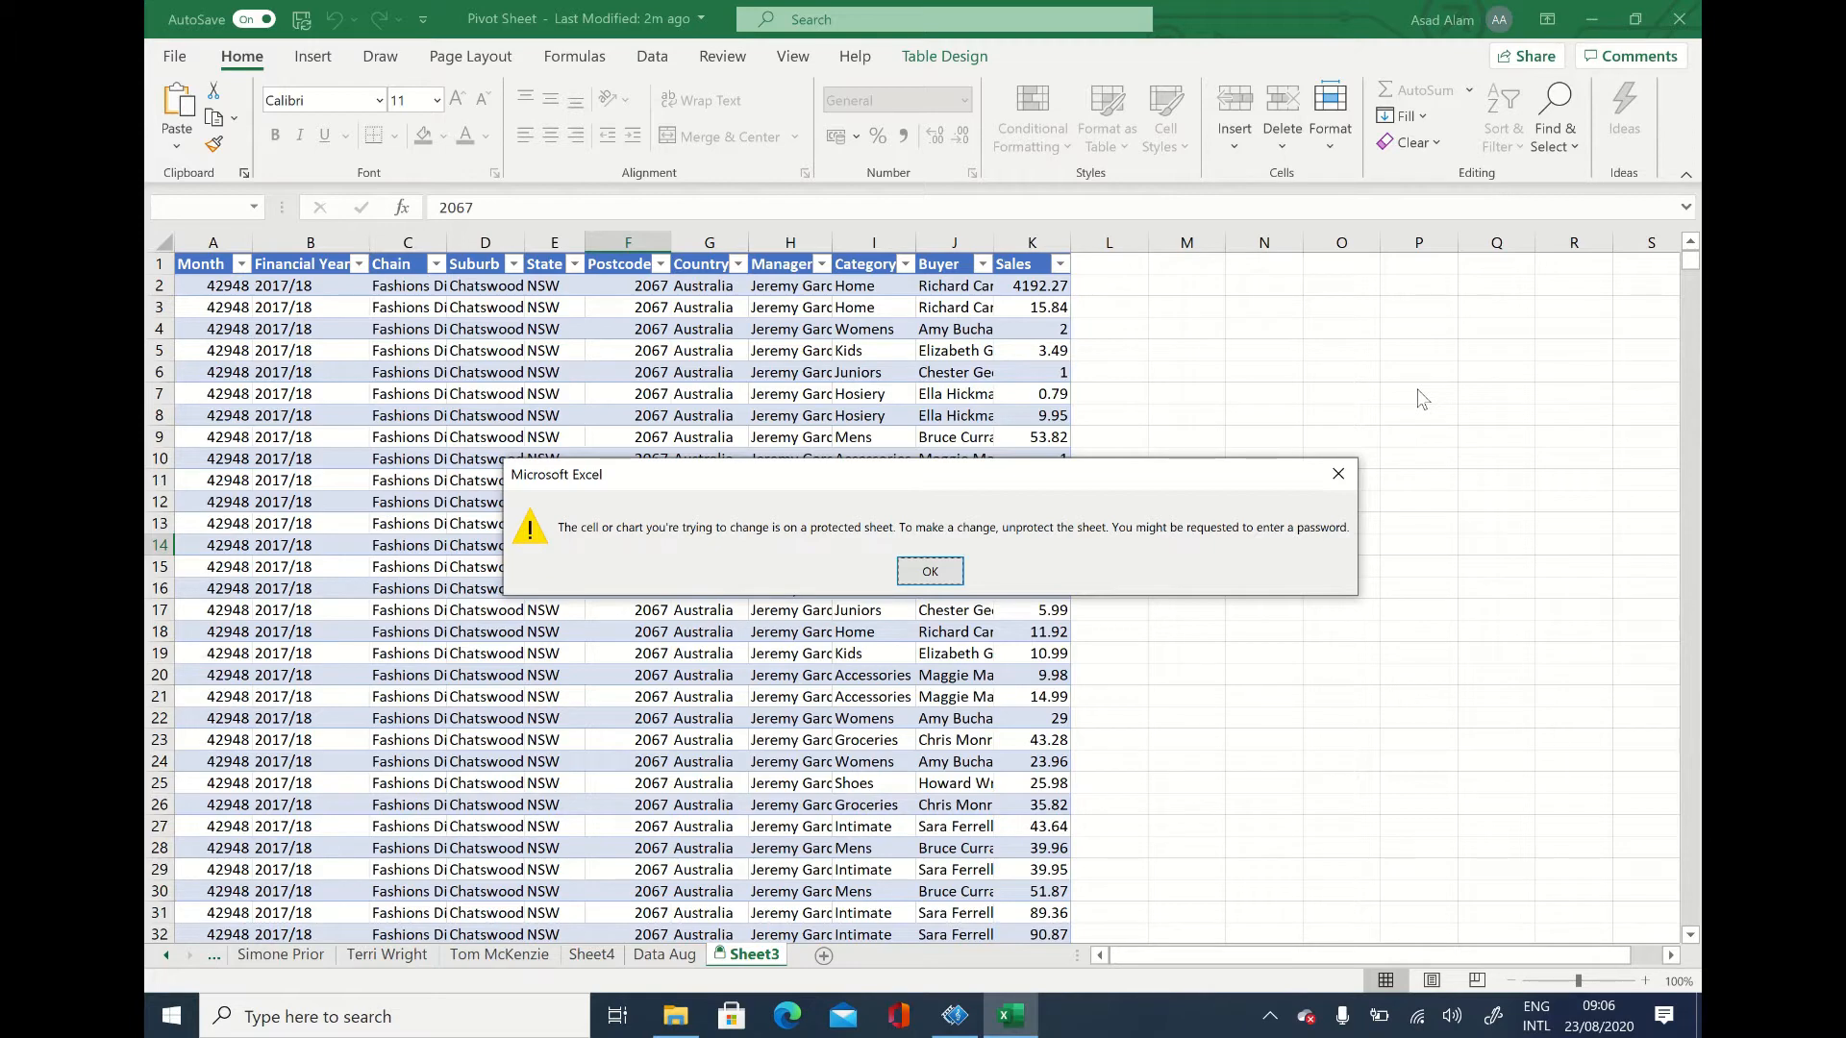
pyautogui.click(928, 576)
# Step: Close the Pivot Sheet workbook and return to the Unlock Password Protected Sheet folder in File Explorer
pyautogui.click(1679, 19)
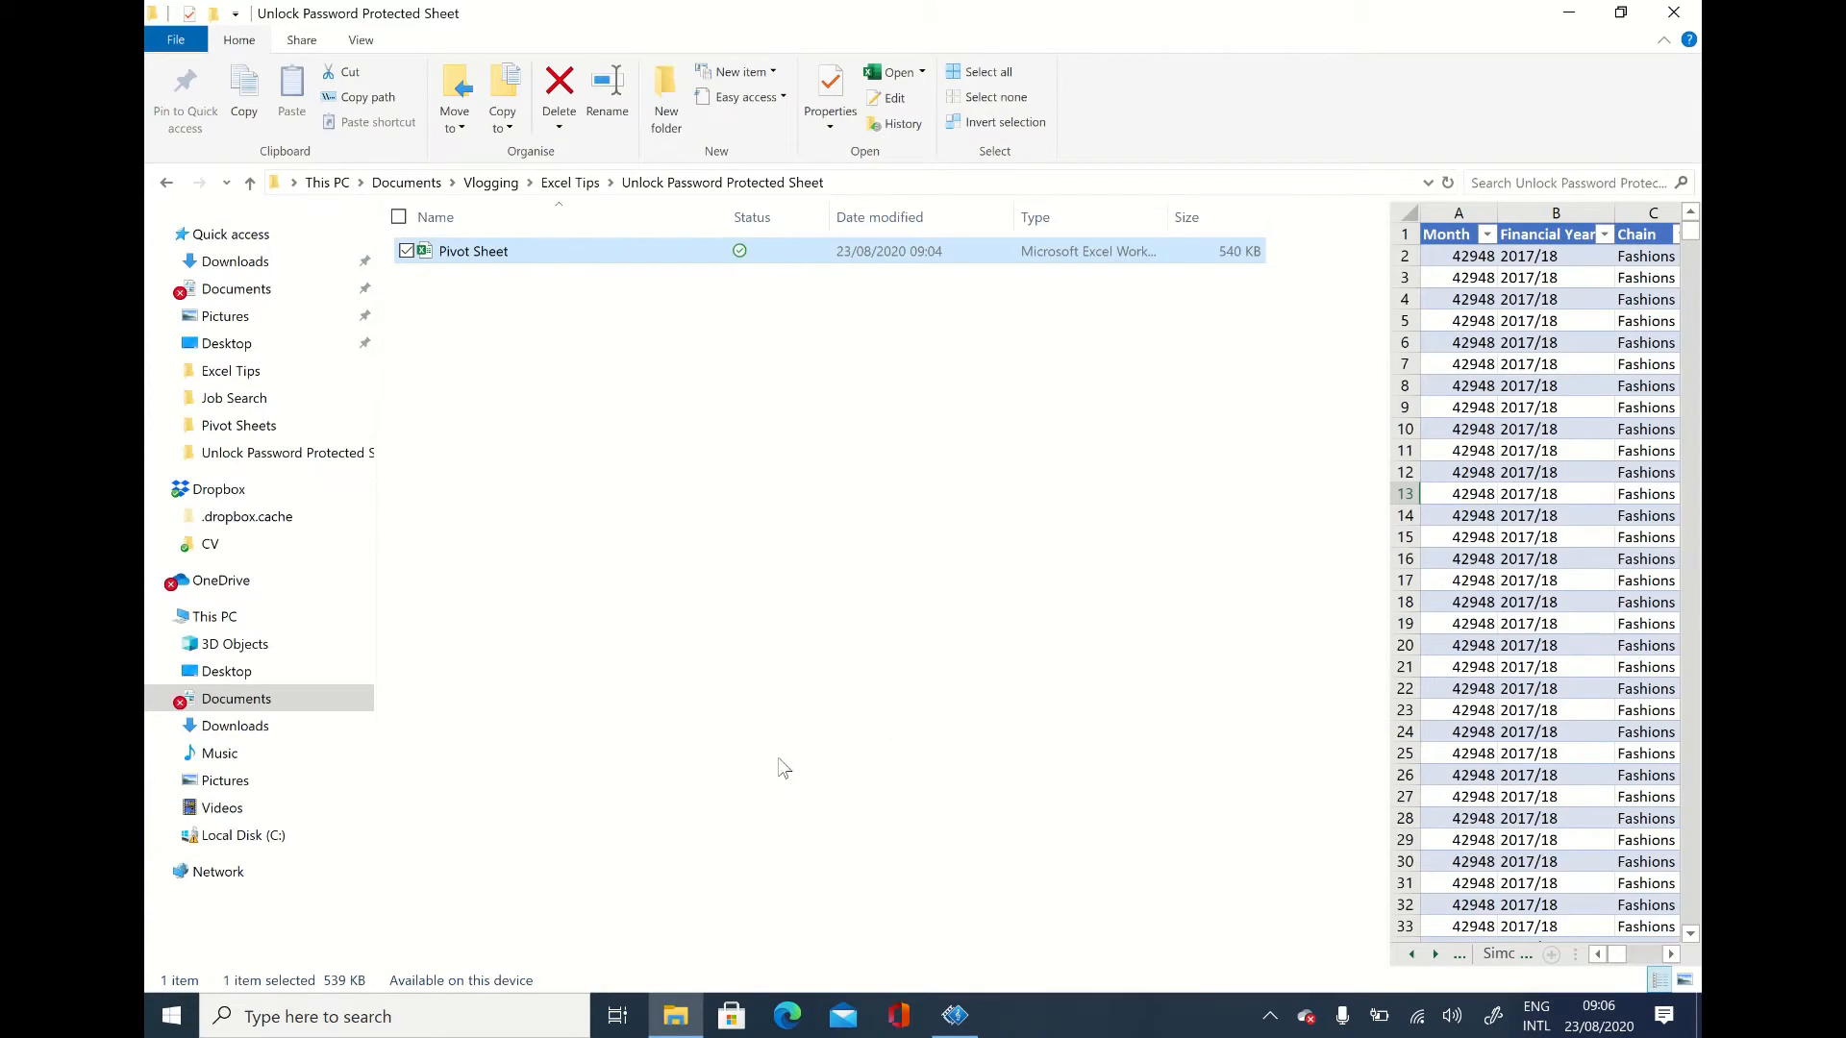
pyautogui.click(633, 531)
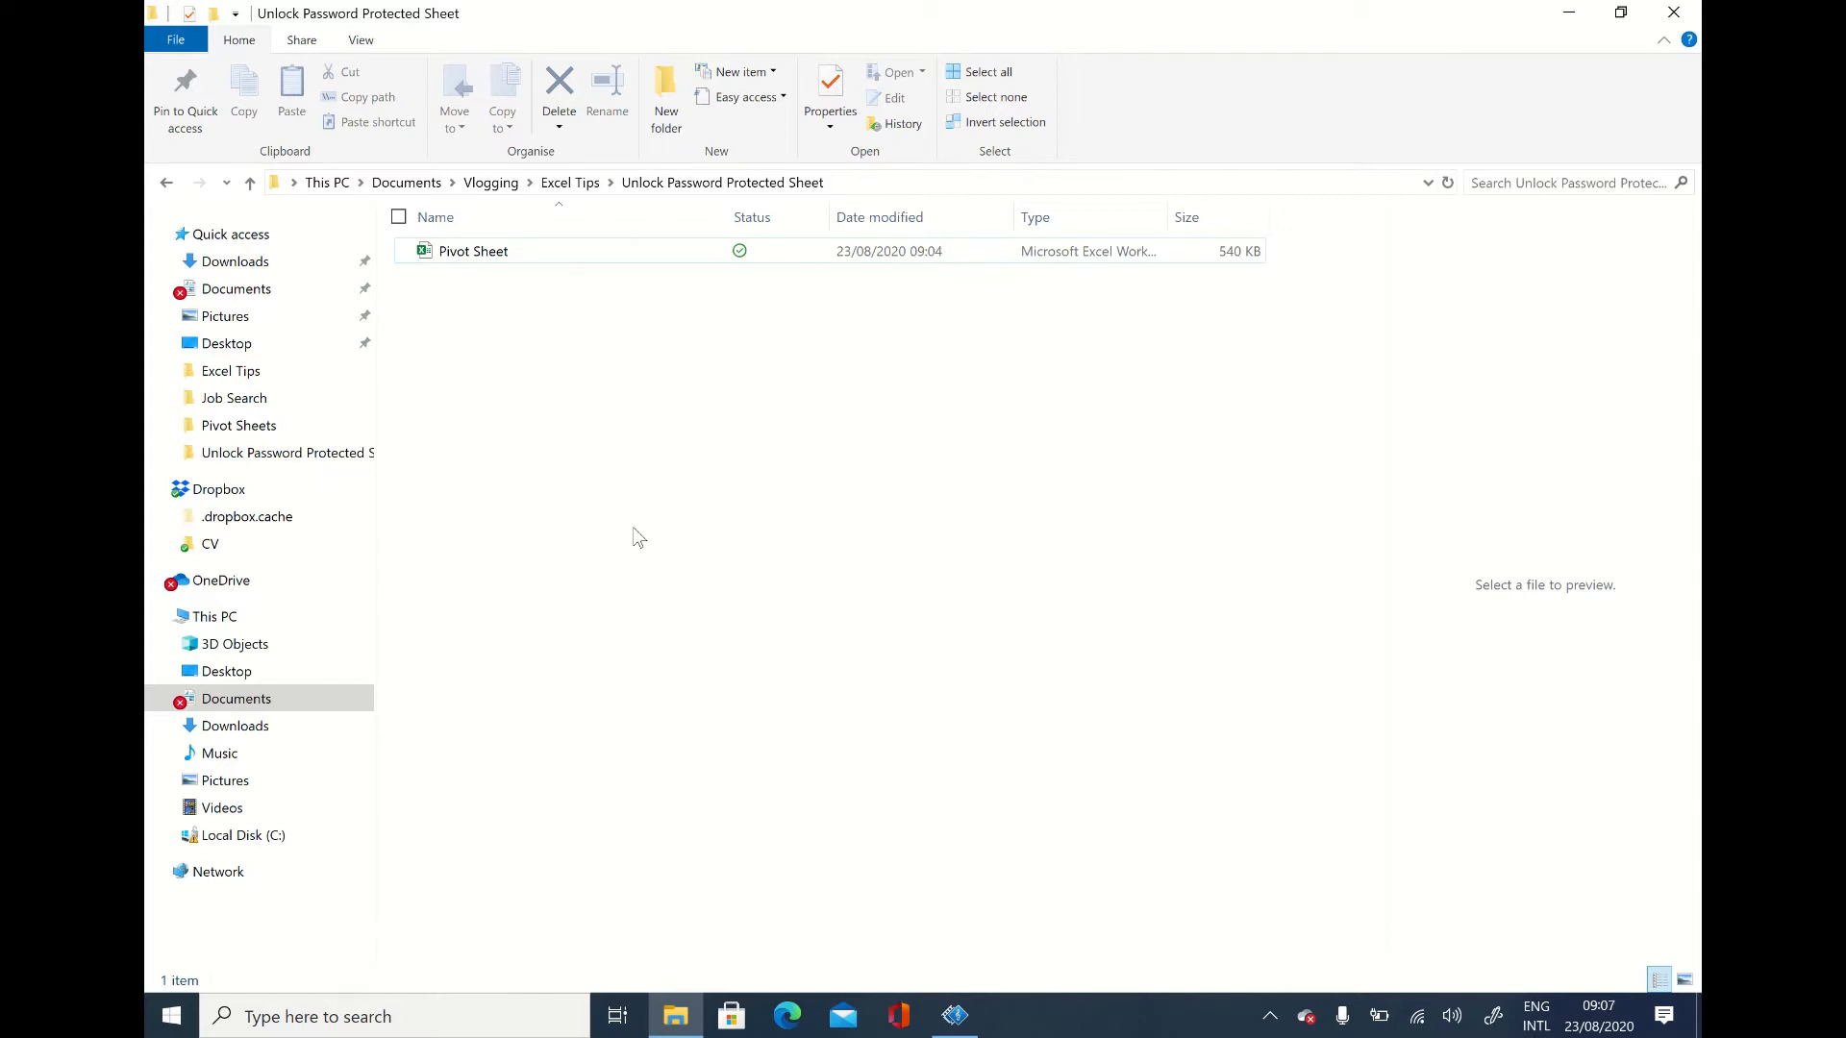
# Step: Turn off "Hide extensions for known file types" in the folder options and apply the change
pyautogui.click(176, 41)
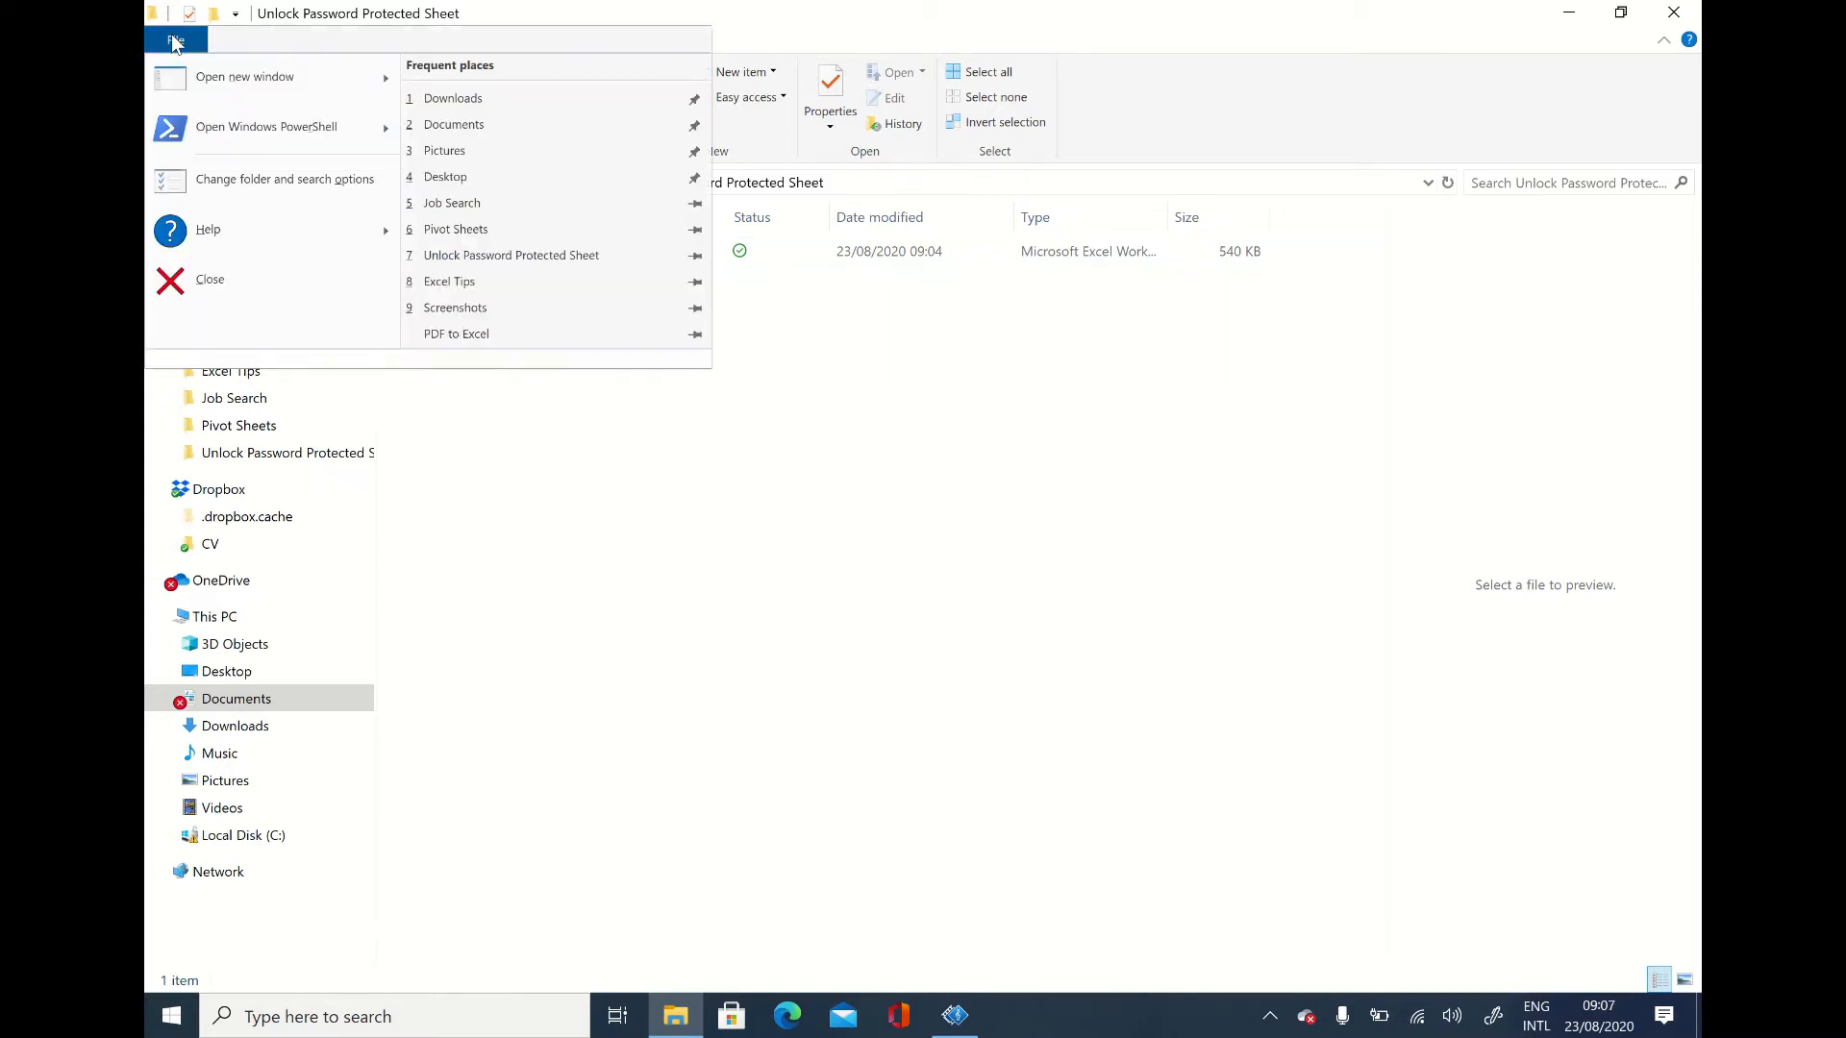
pyautogui.click(218, 179)
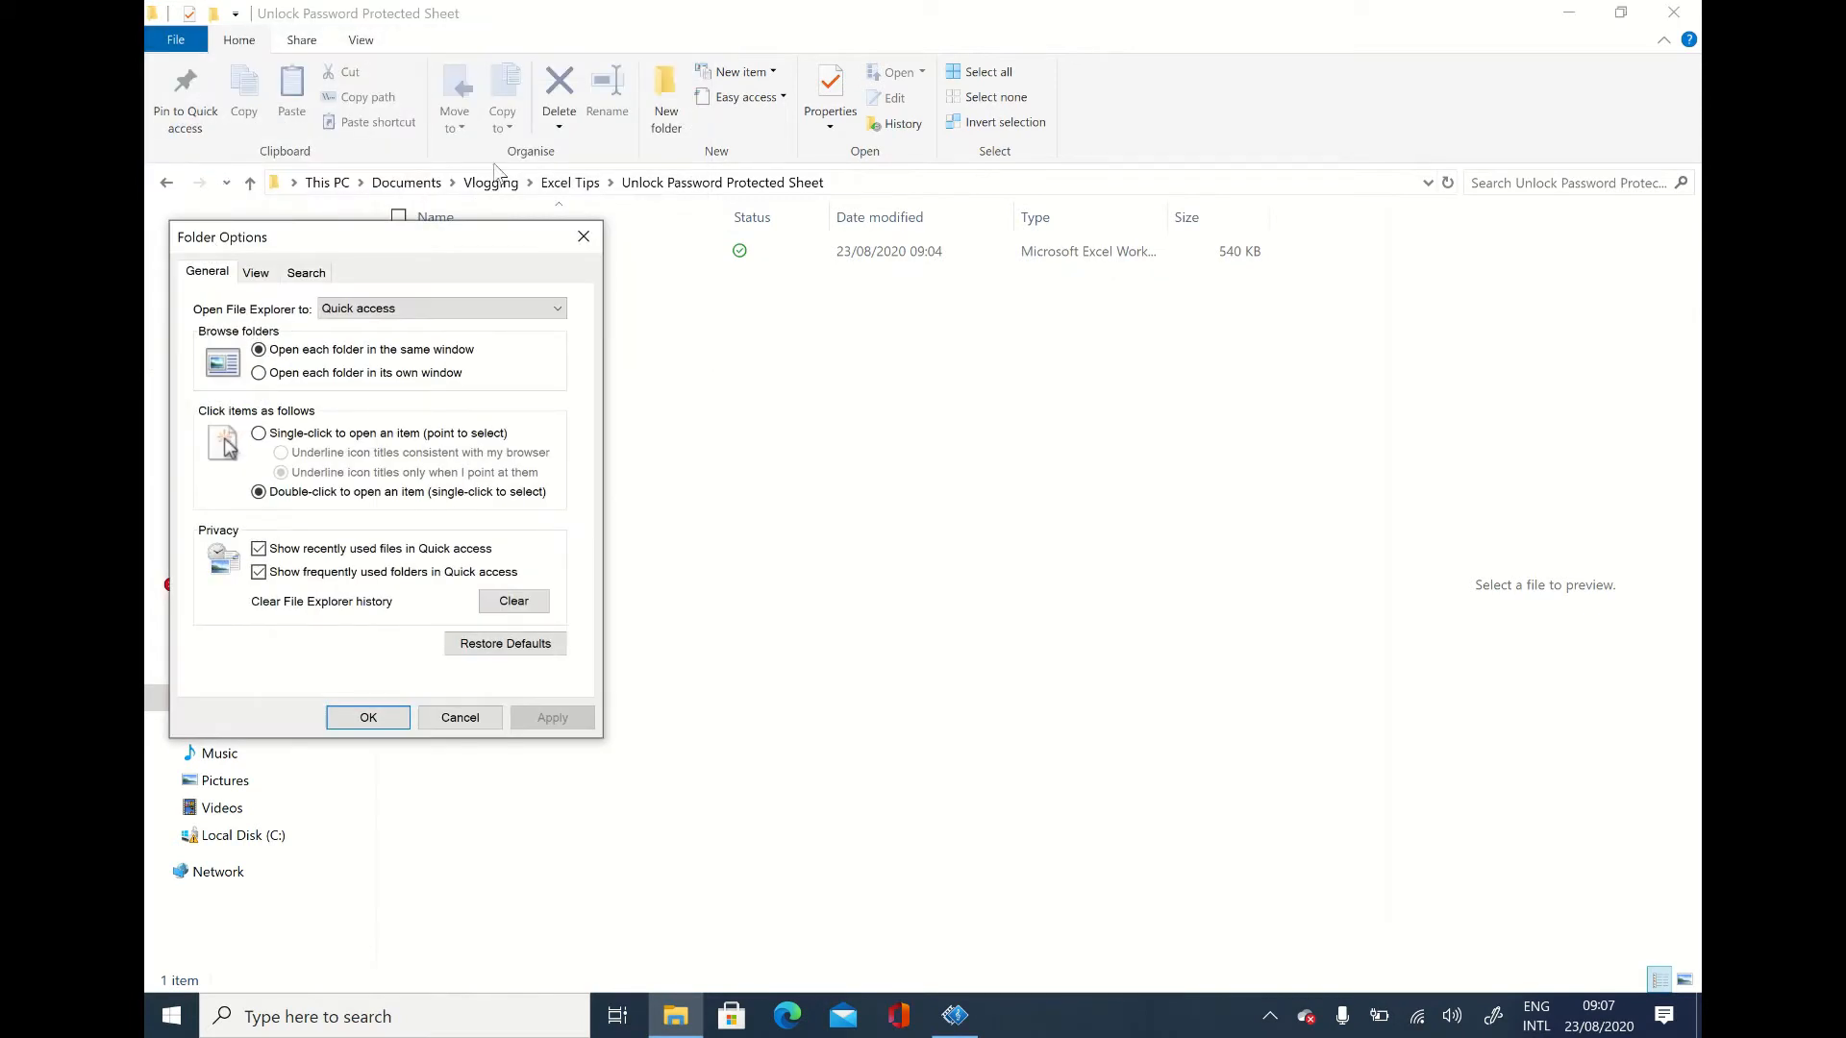
pyautogui.click(258, 277)
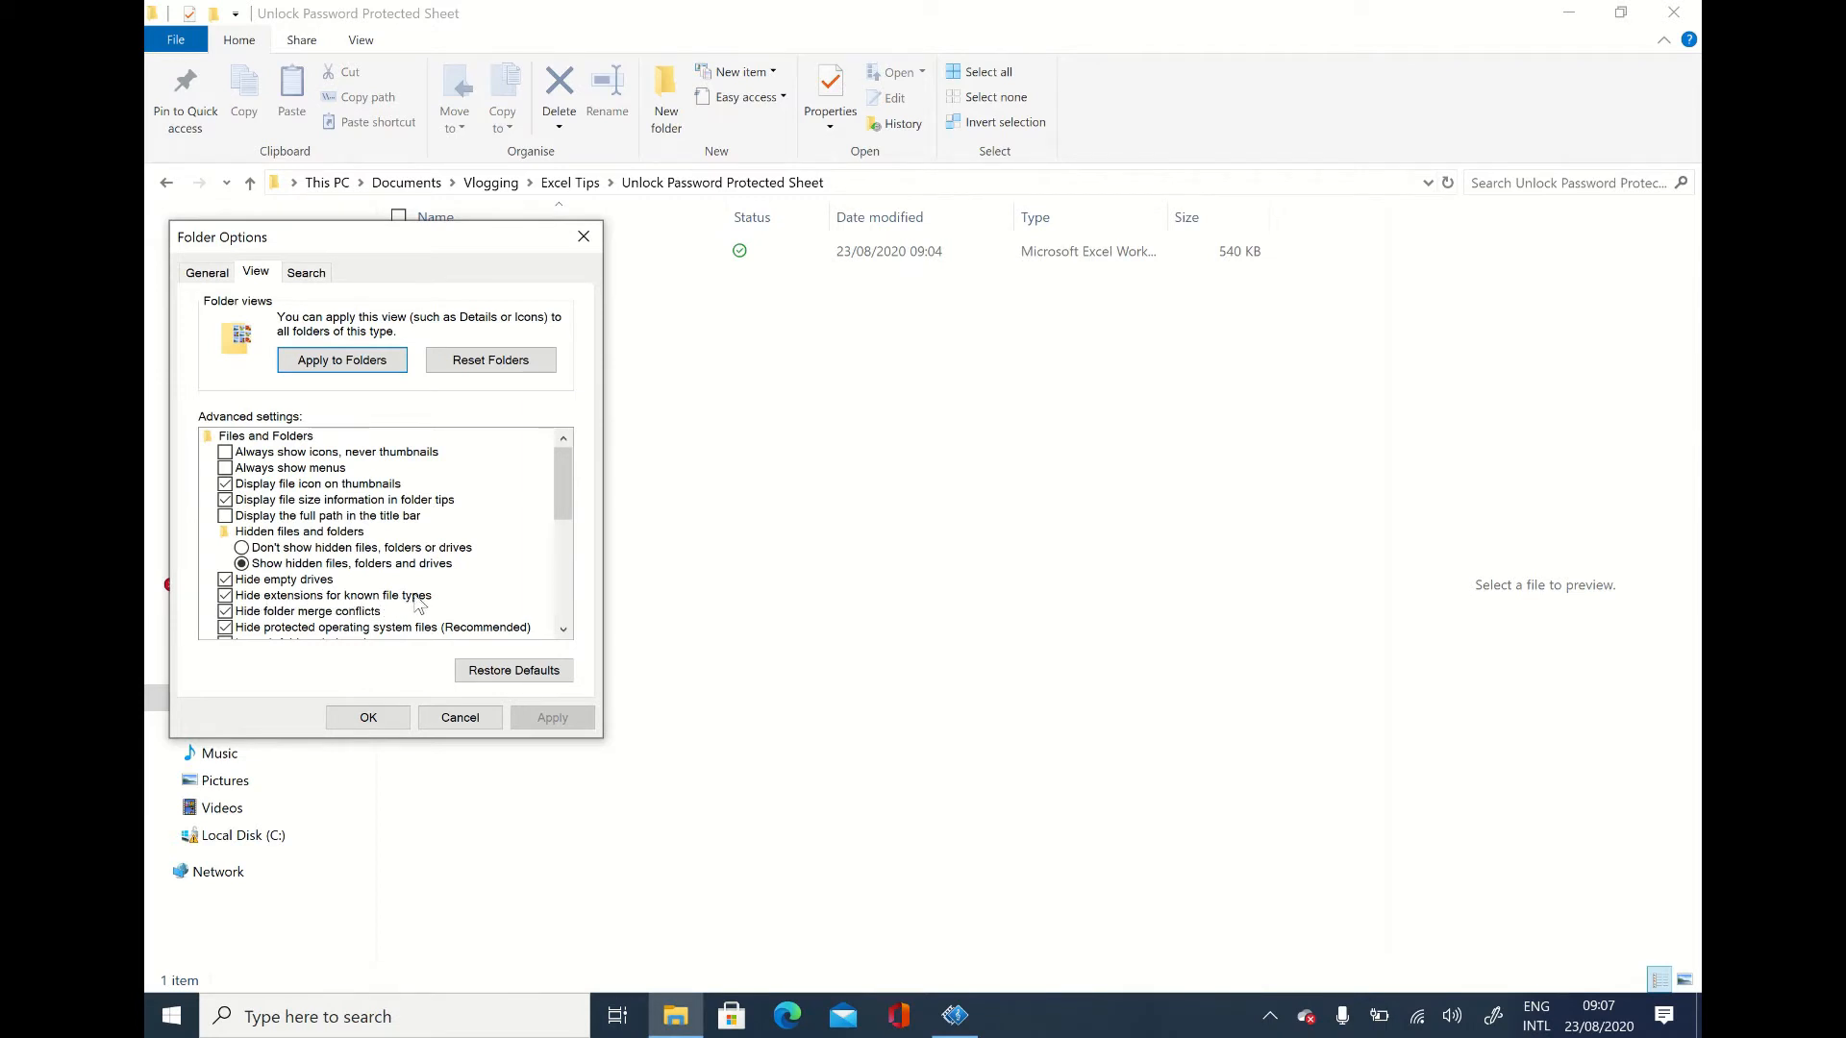
pyautogui.click(225, 596)
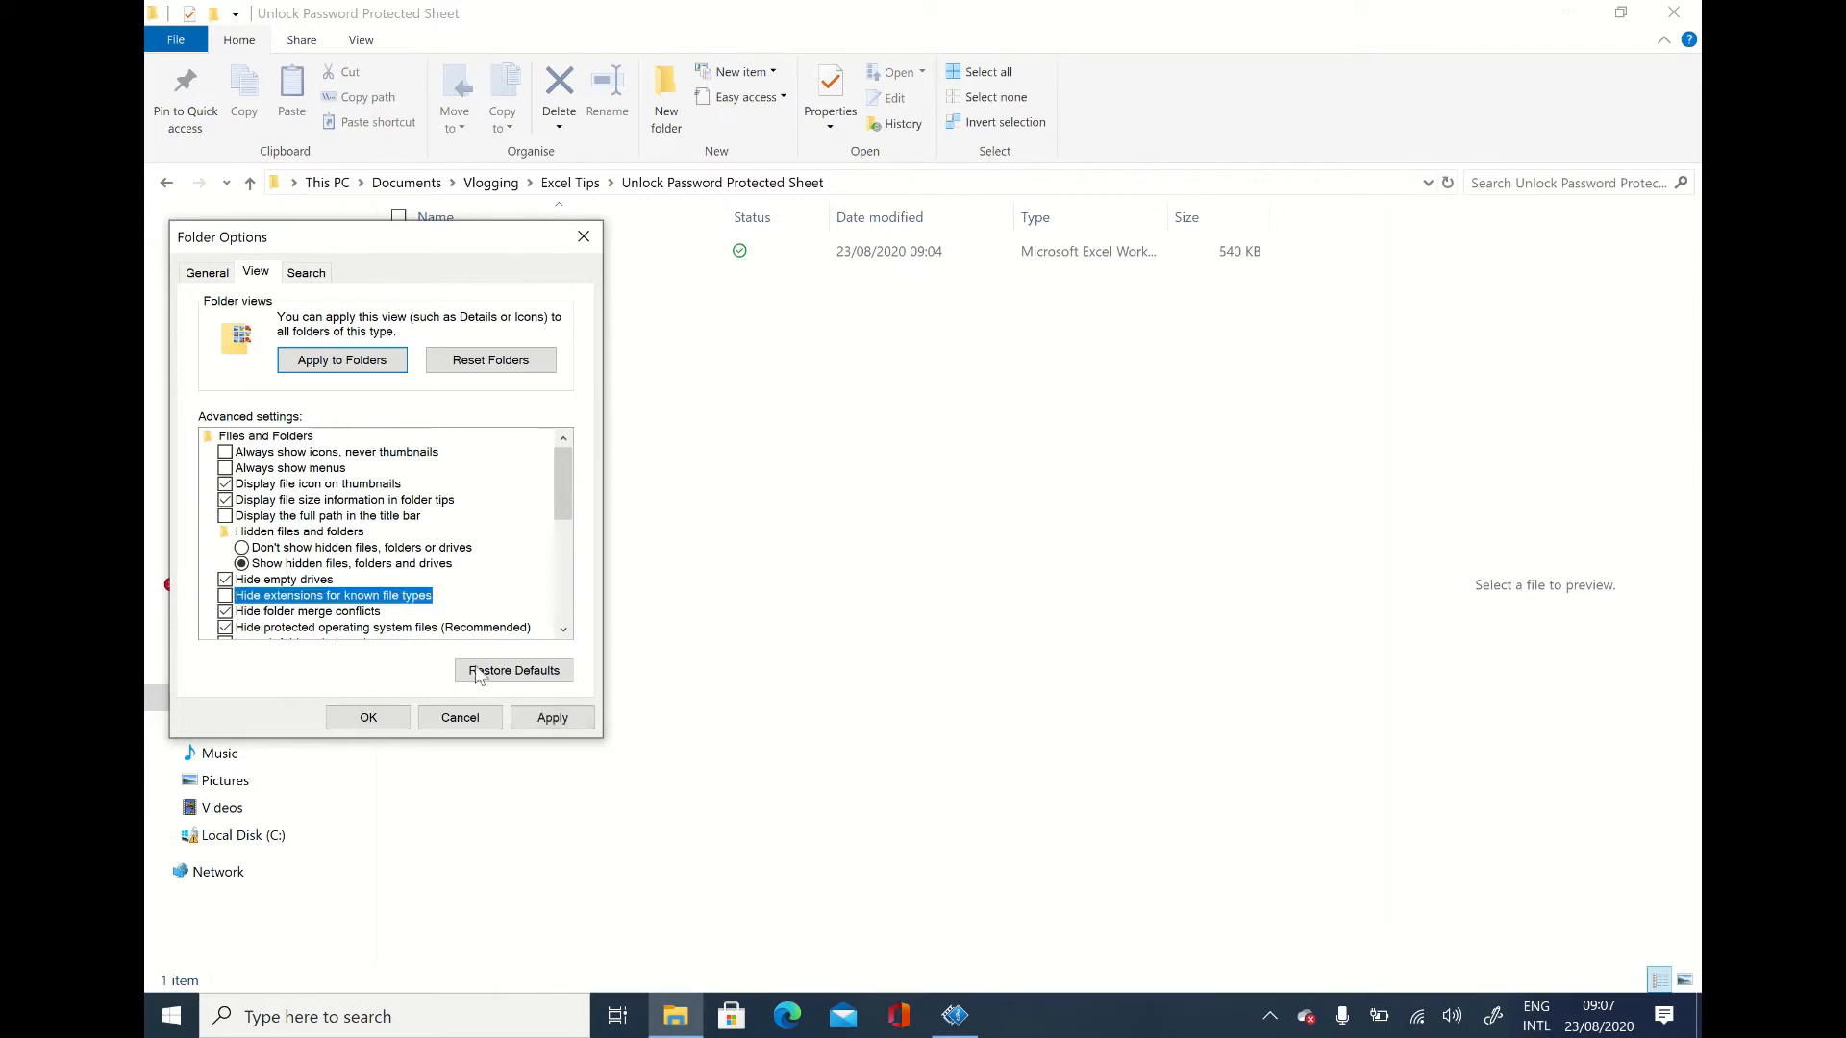
pyautogui.click(551, 716)
pyautogui.click(390, 723)
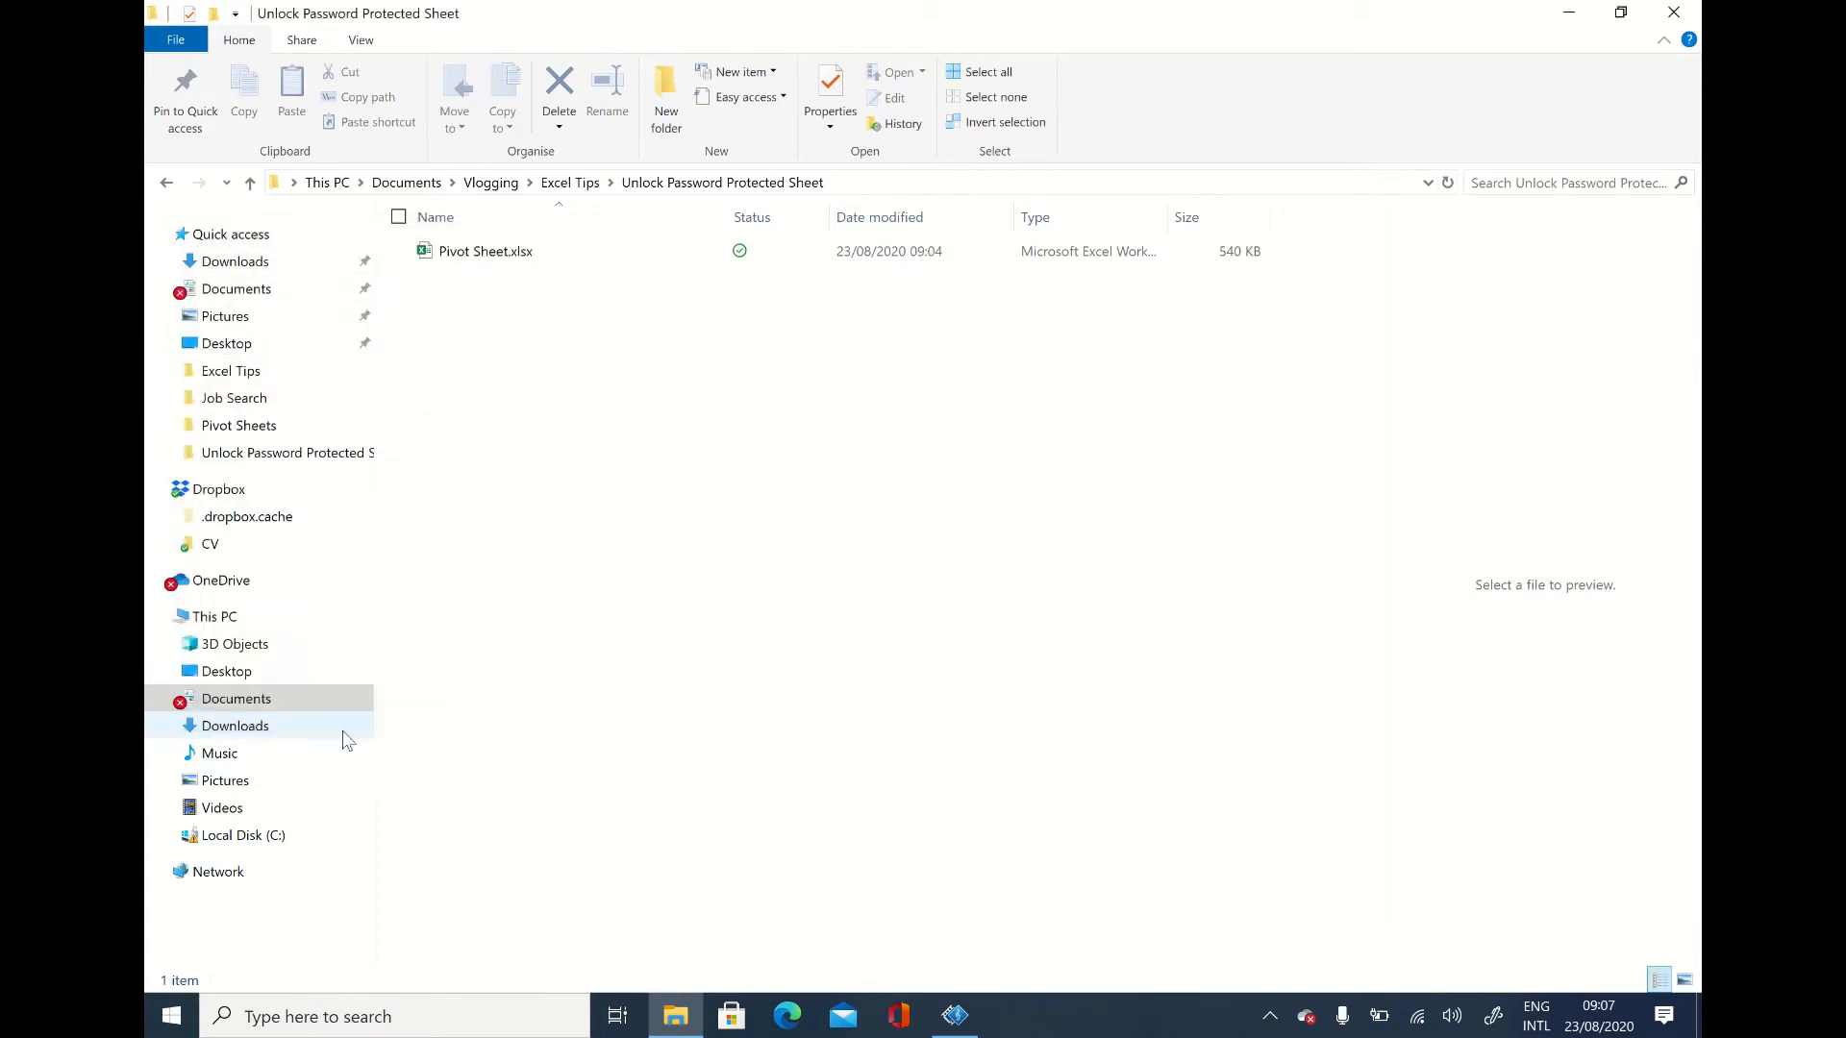
# Step: Open the file name of Pivot Sheet.xlsx for editing
pyautogui.click(517, 258)
pyautogui.rightClick(518, 261)
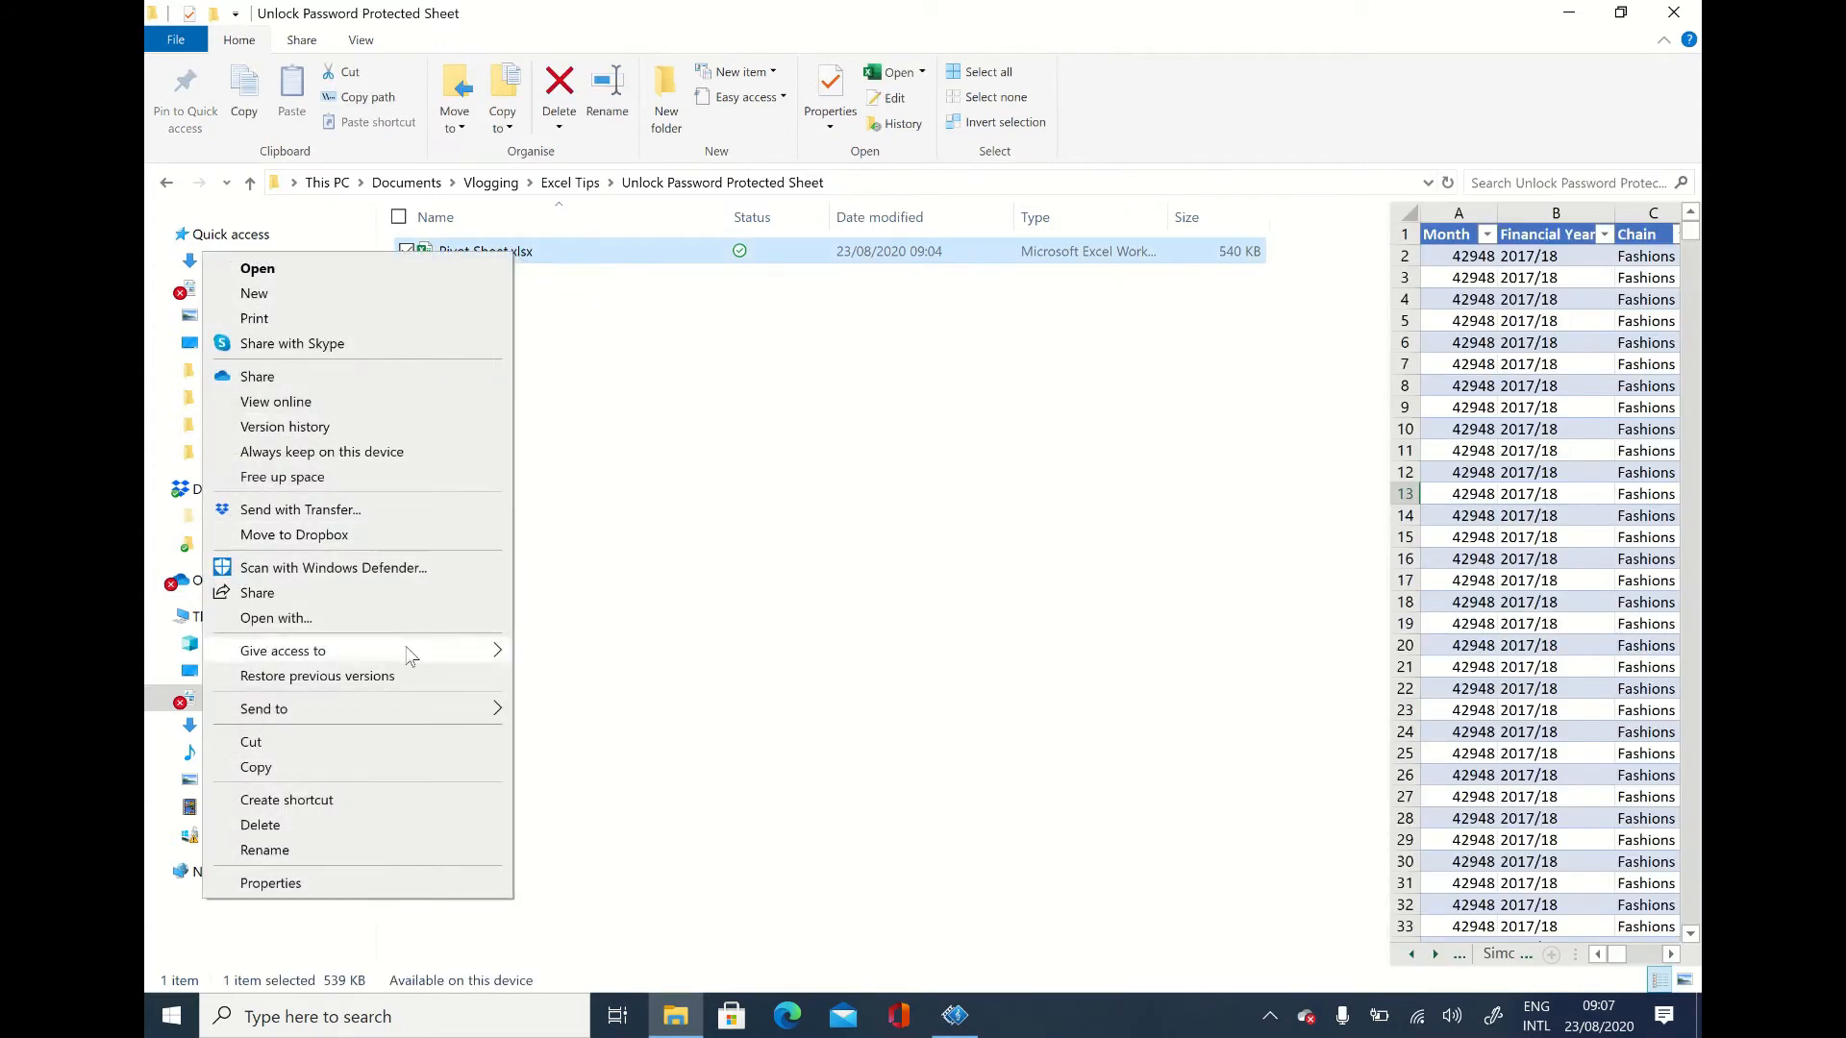
pyautogui.click(362, 849)
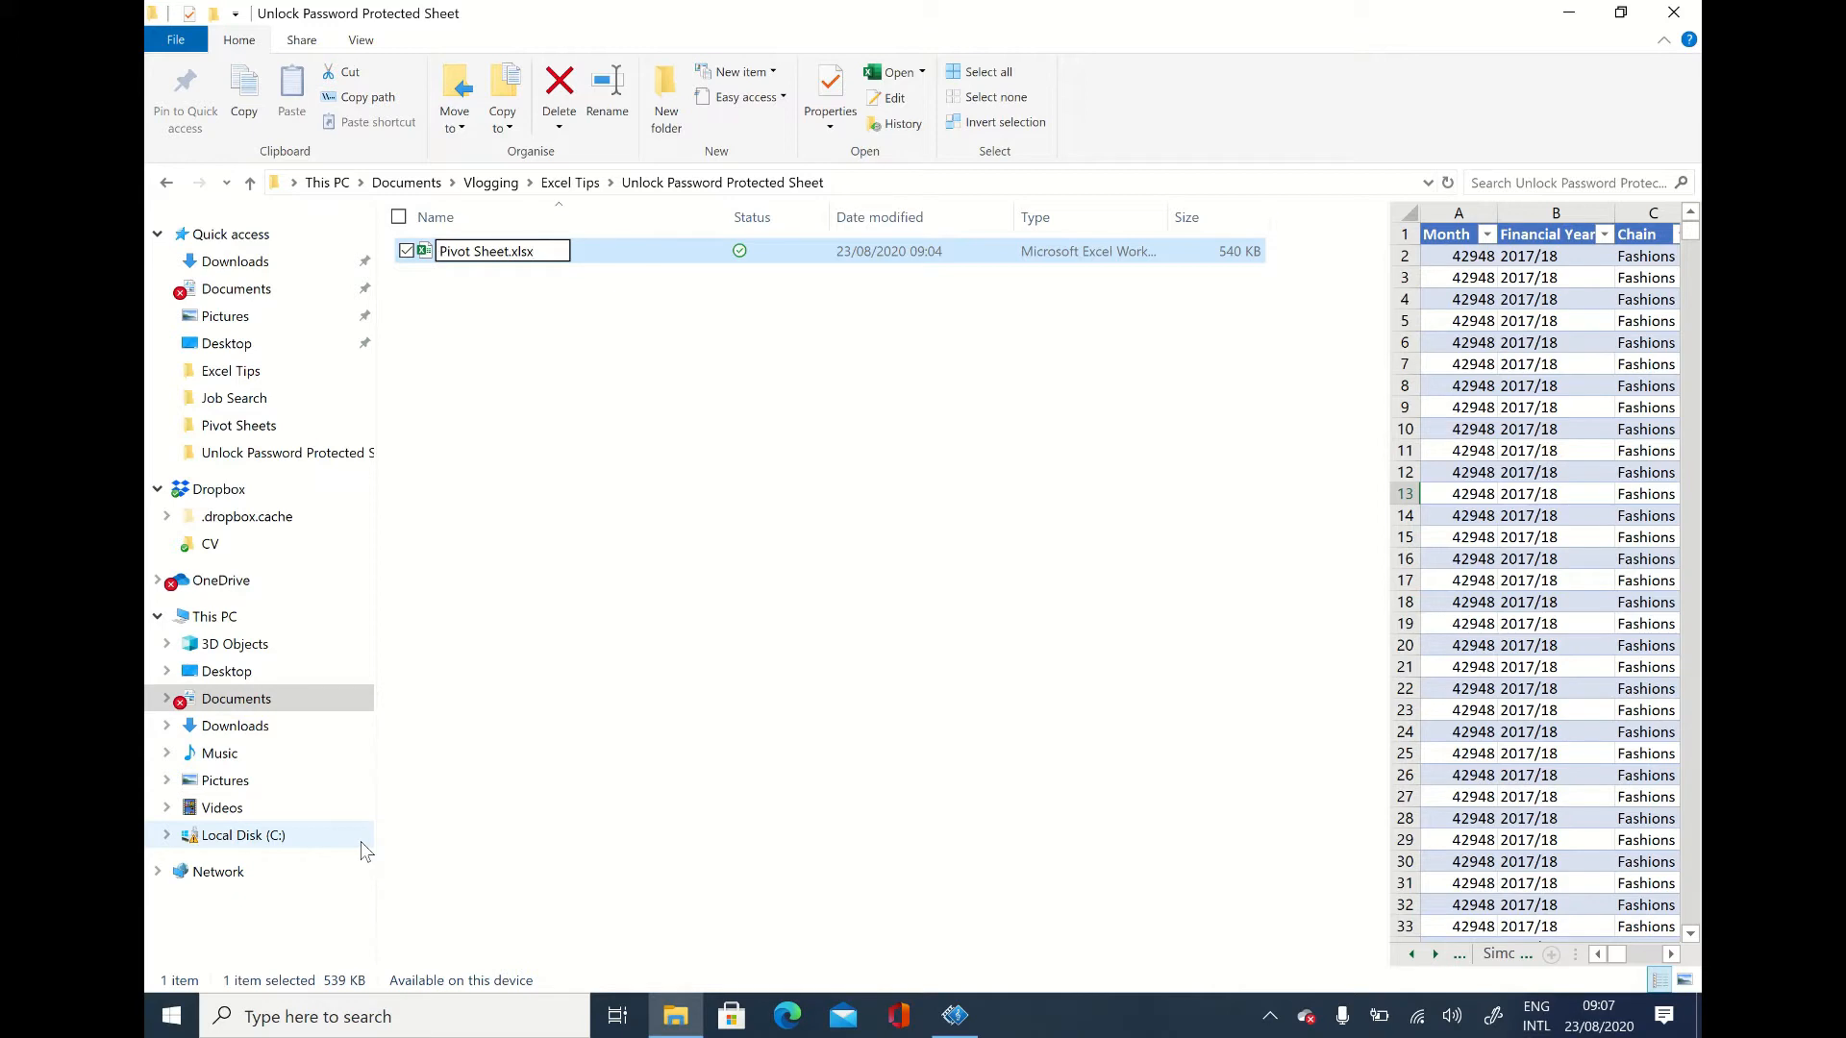
# Step: Delete the xlsx extension after the dot in the Pivot Sheet file name
pyautogui.press('BackSpace')
pyautogui.press('BackSpace')
pyautogui.press('BackSpace')
pyautogui.press('BackSpace')
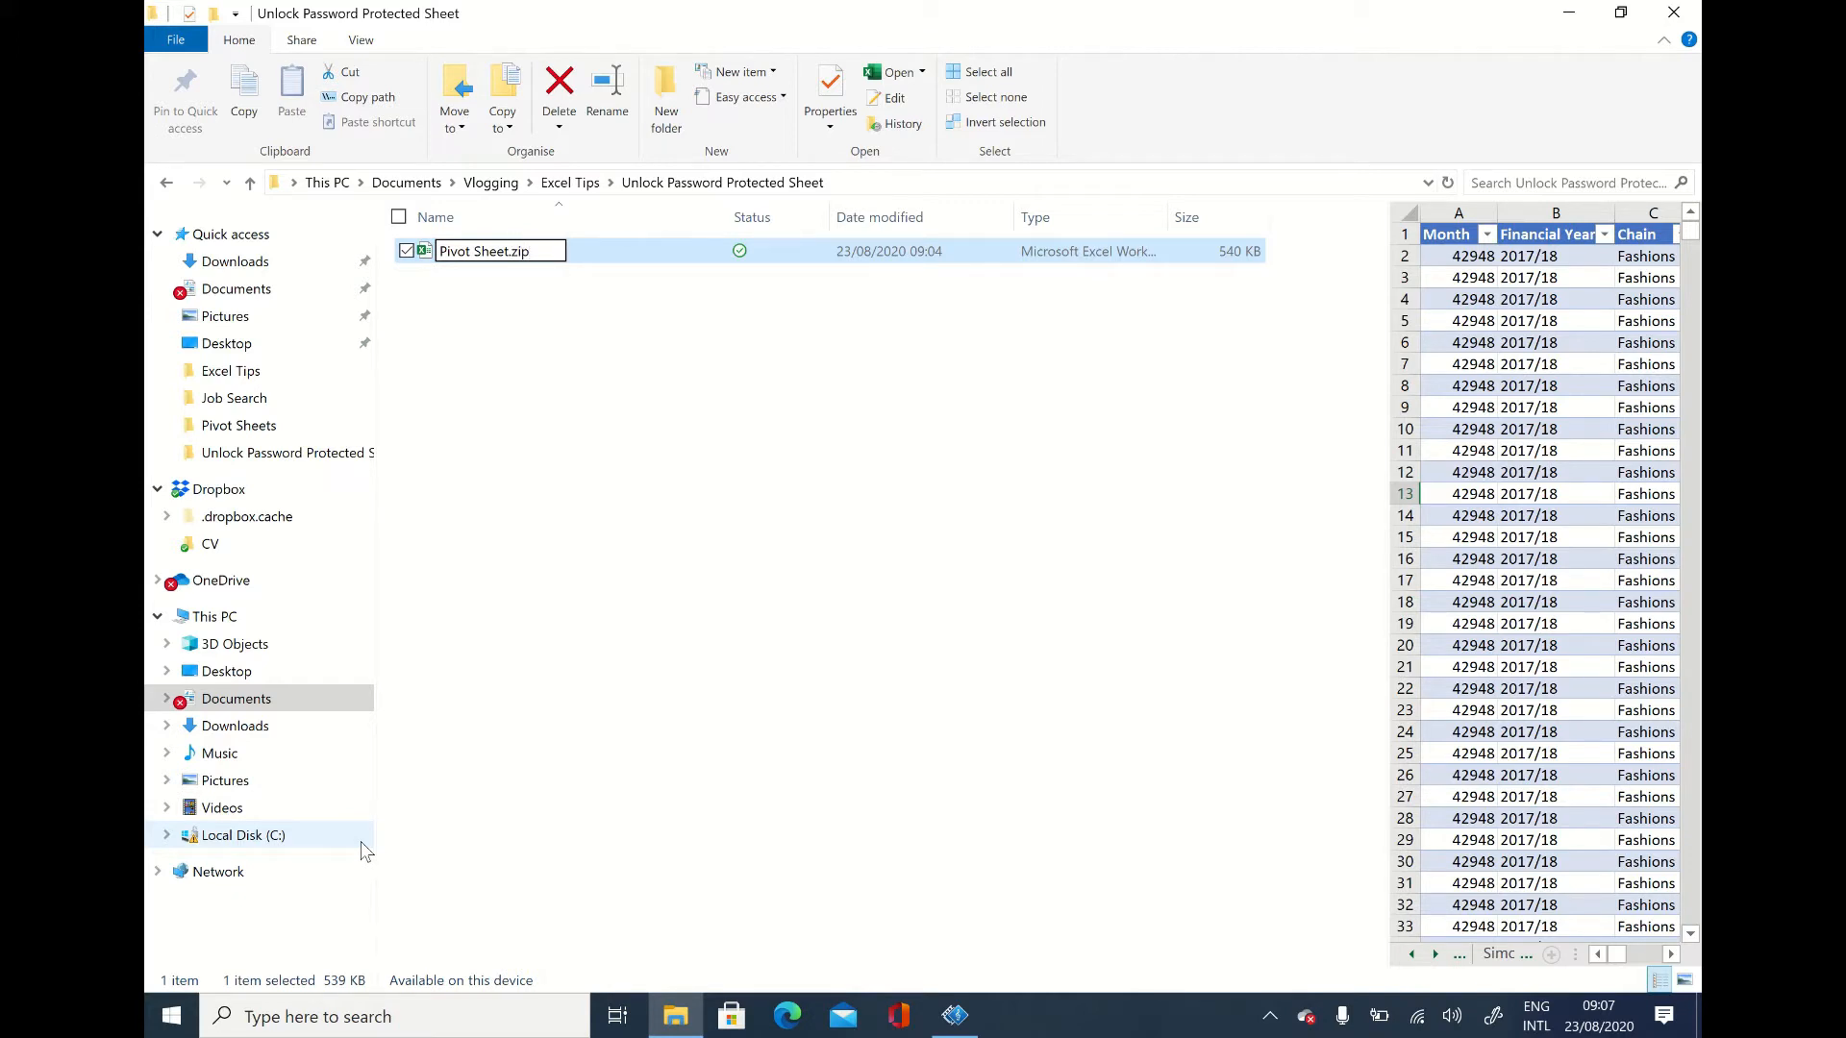
# Step: Confirm renaming the file as Pivot Sheet.zip and extract the archive to the suggested Pivot Sheet folder
pyautogui.press('Return')
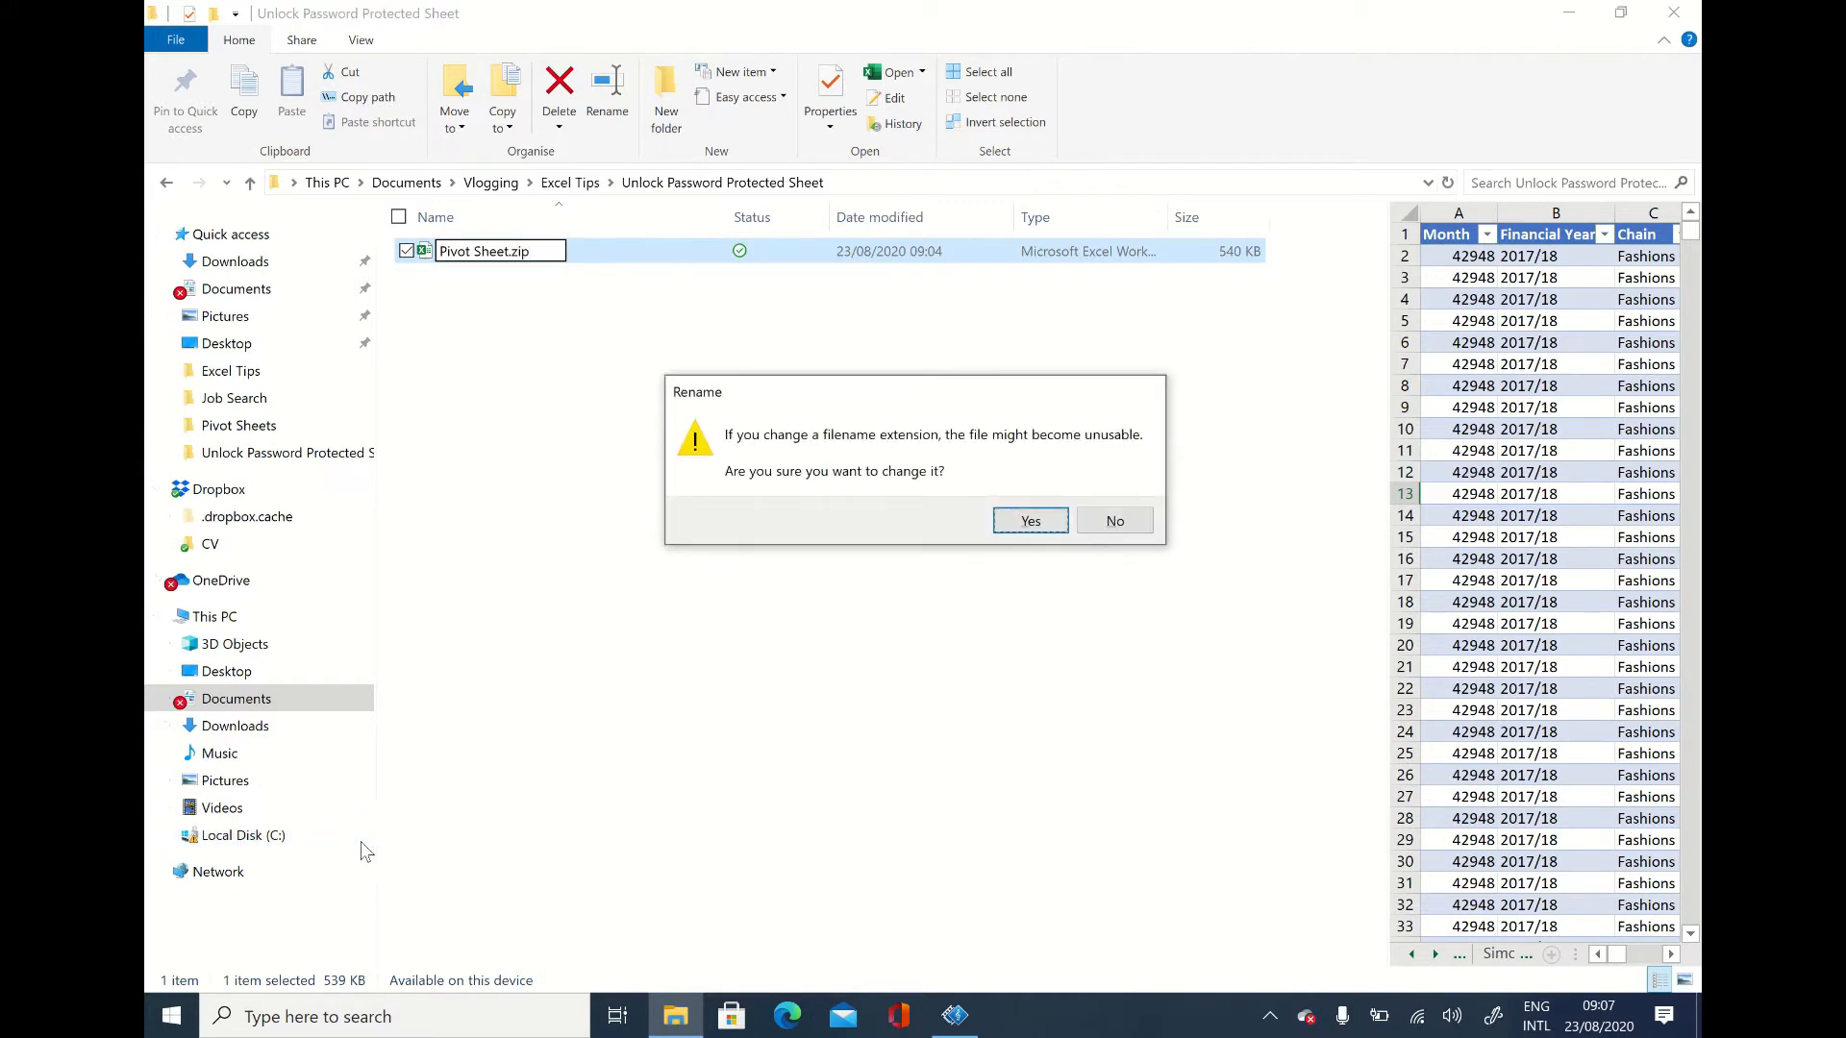
pyautogui.press('Return')
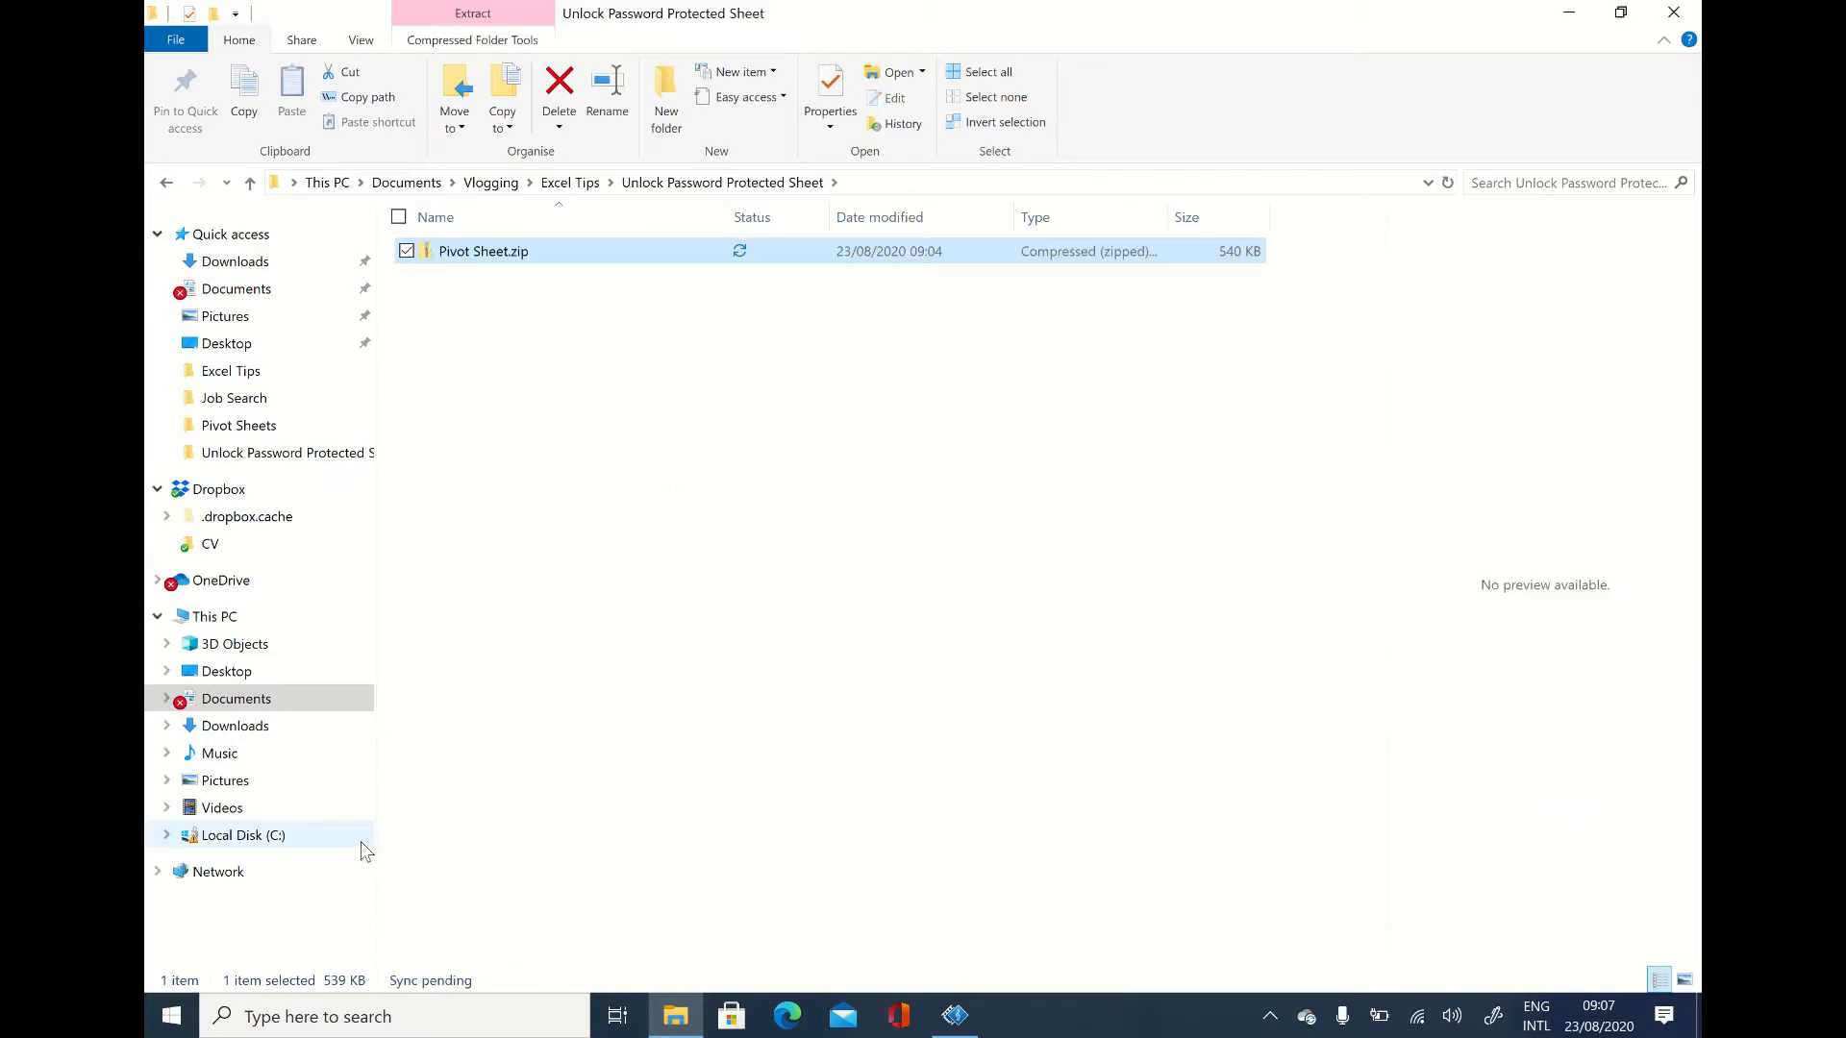
pyautogui.rightClick(488, 261)
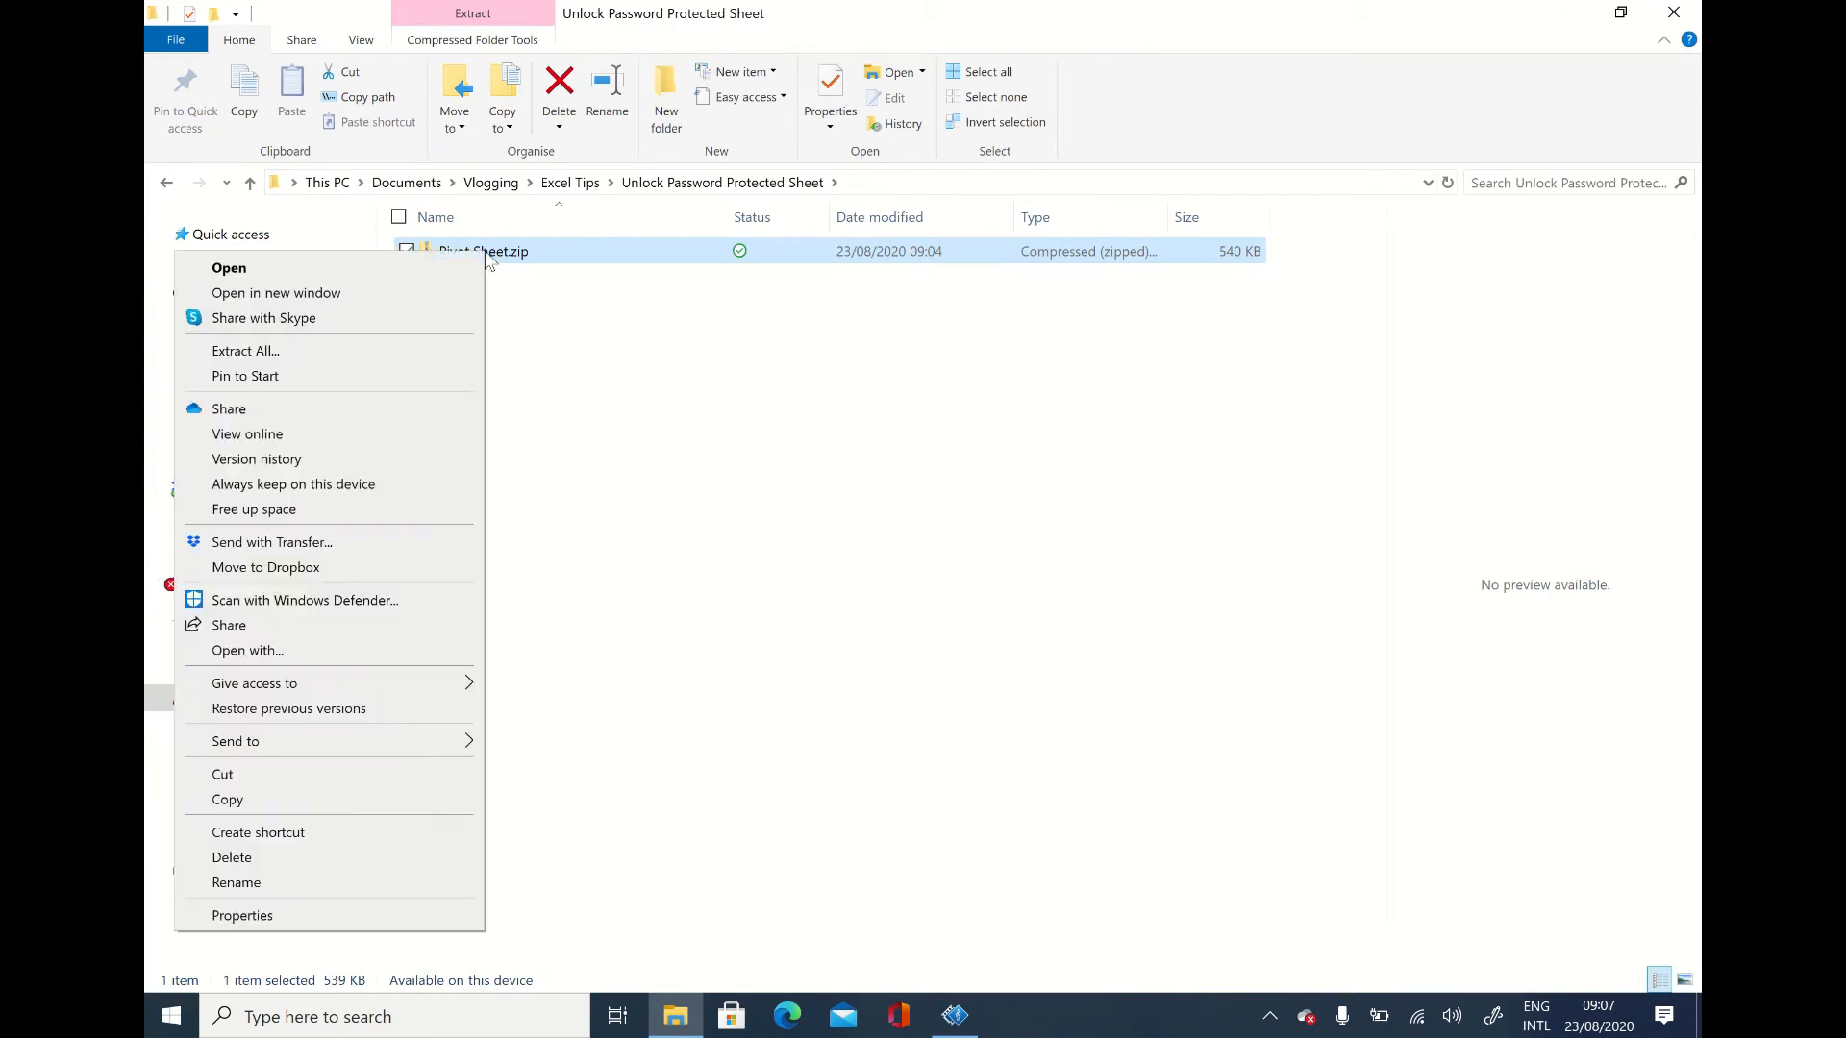
pyautogui.click(420, 354)
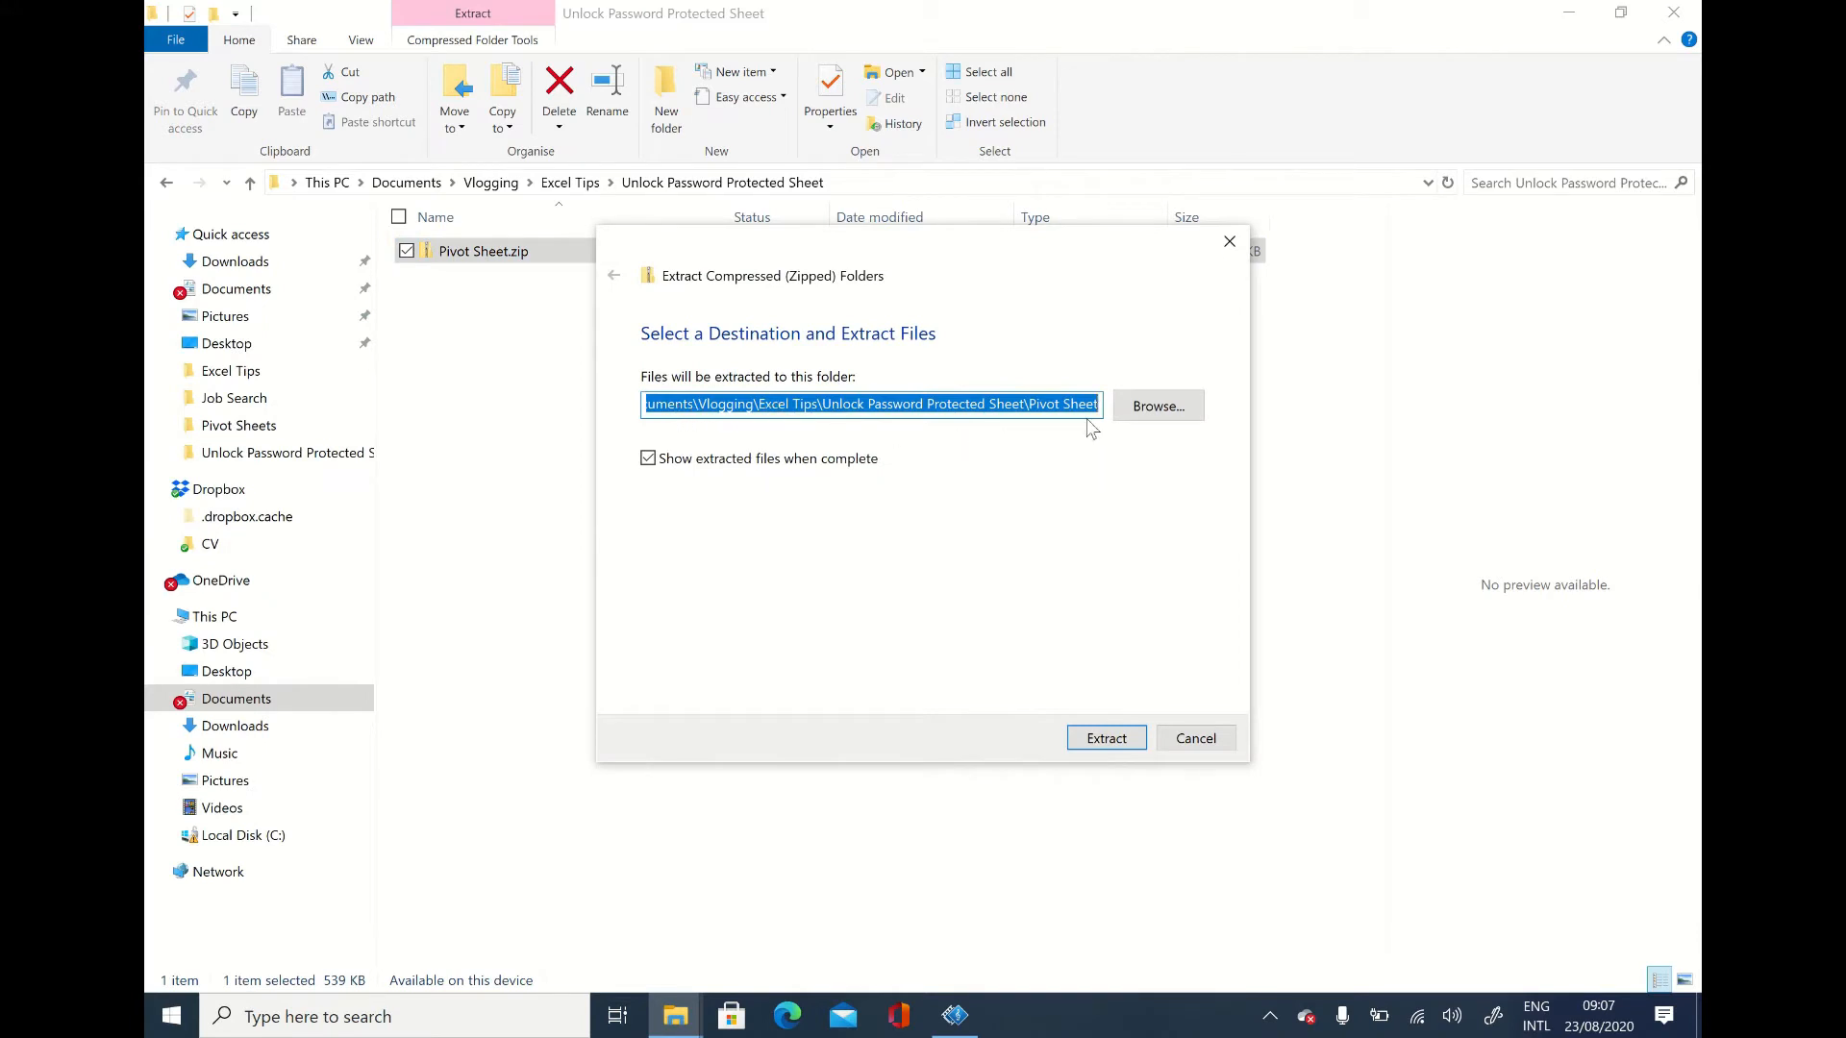
pyautogui.click(1106, 738)
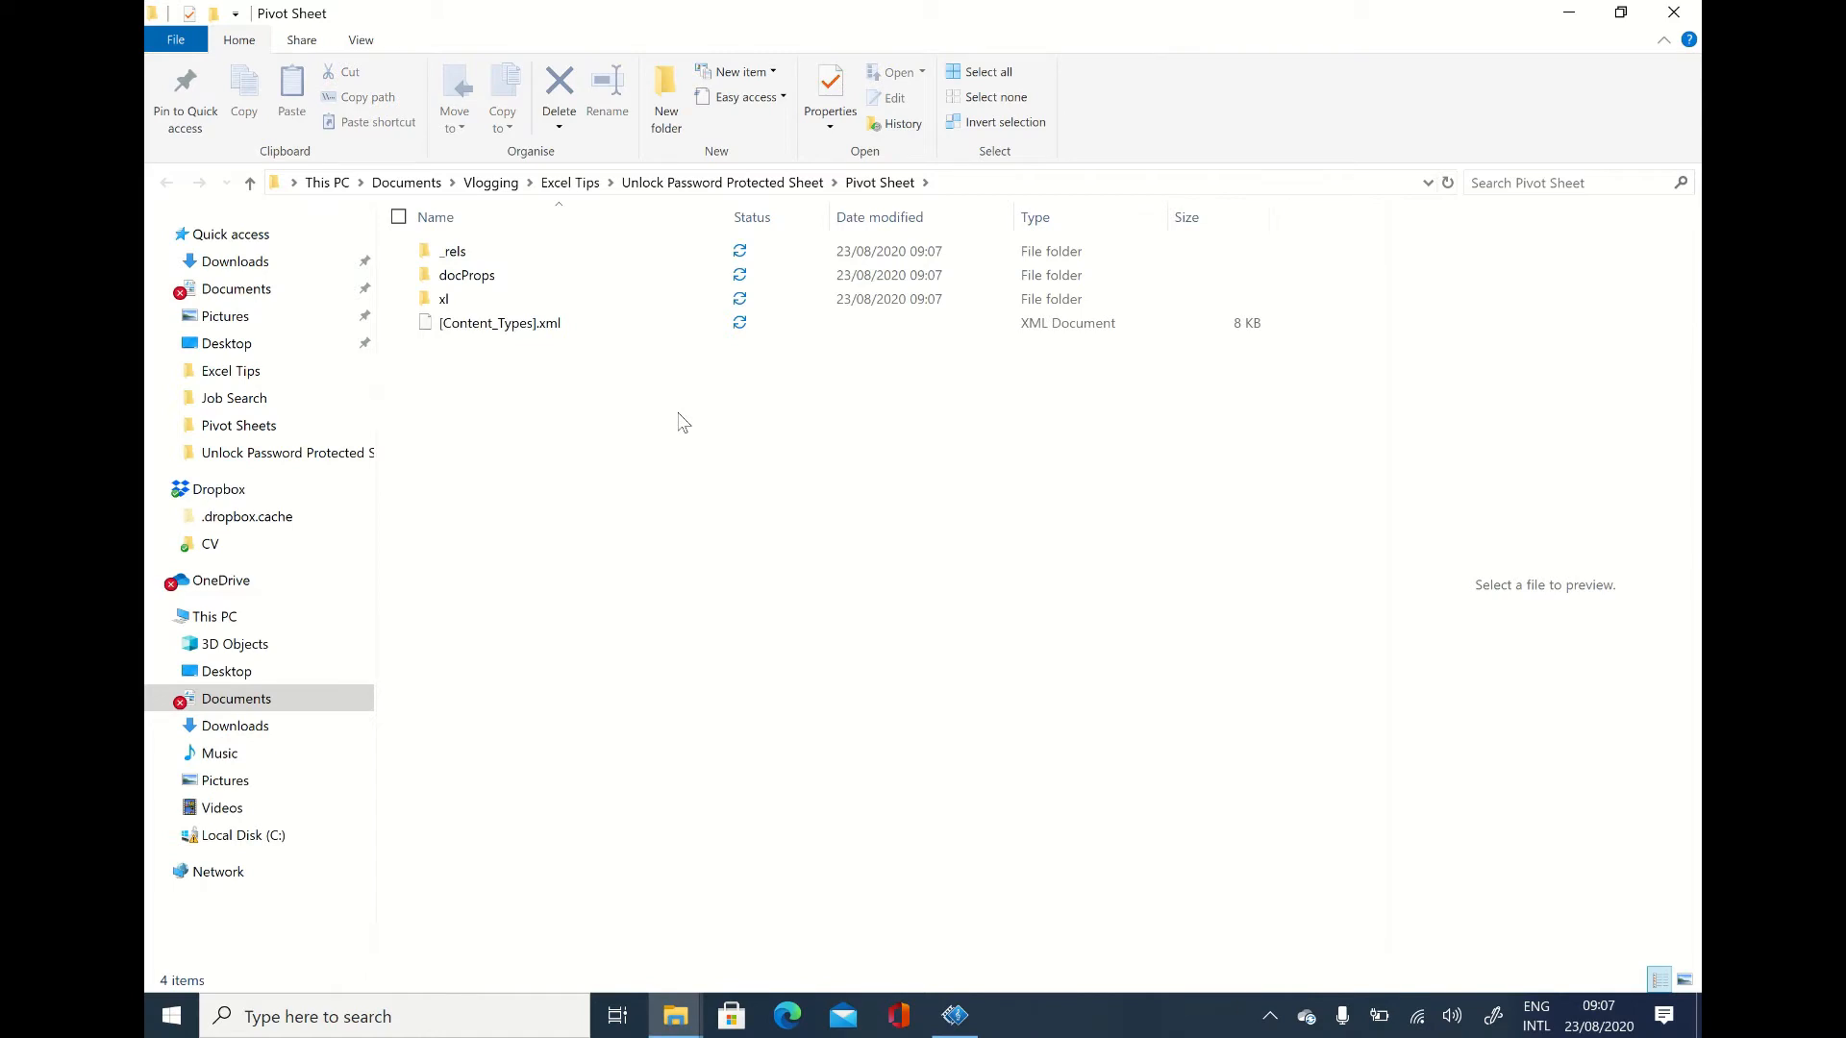
# Step: Open the worksheets folder inside the extracted xl folder
pyautogui.click(443, 304)
pyautogui.doubleClick(443, 304)
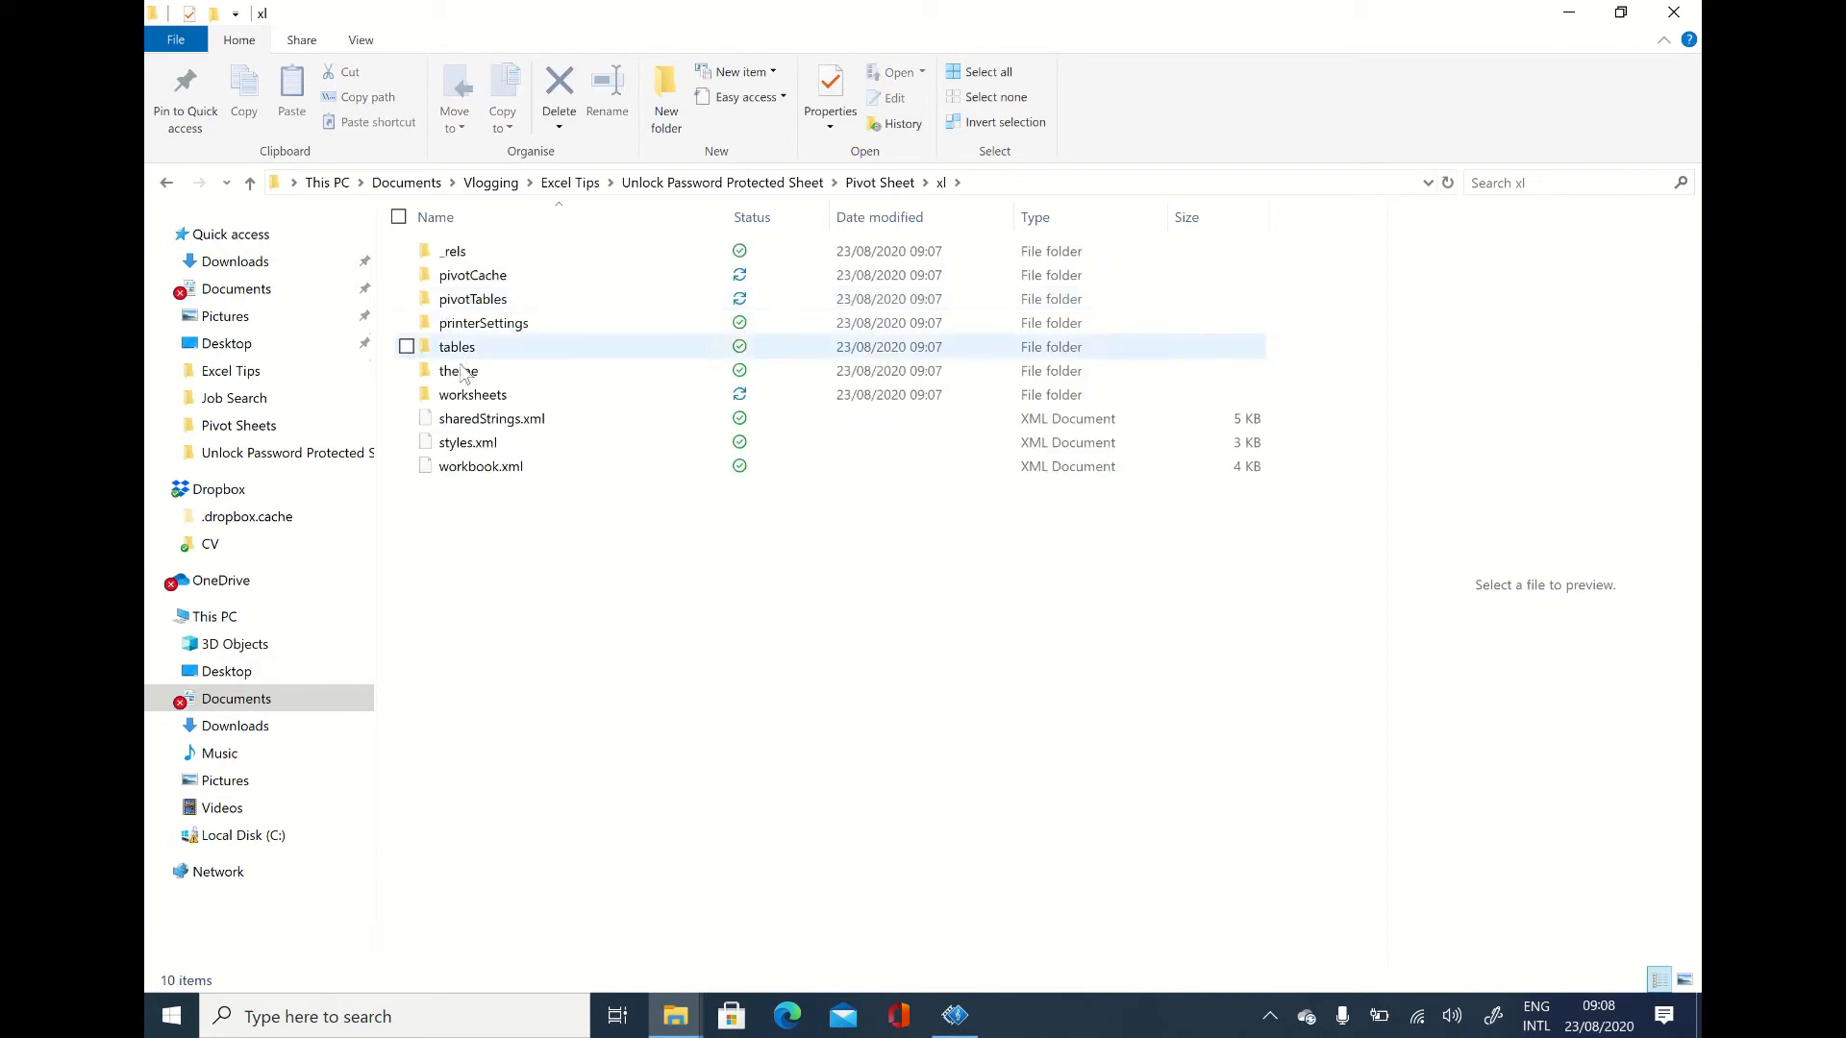
pyautogui.click(489, 397)
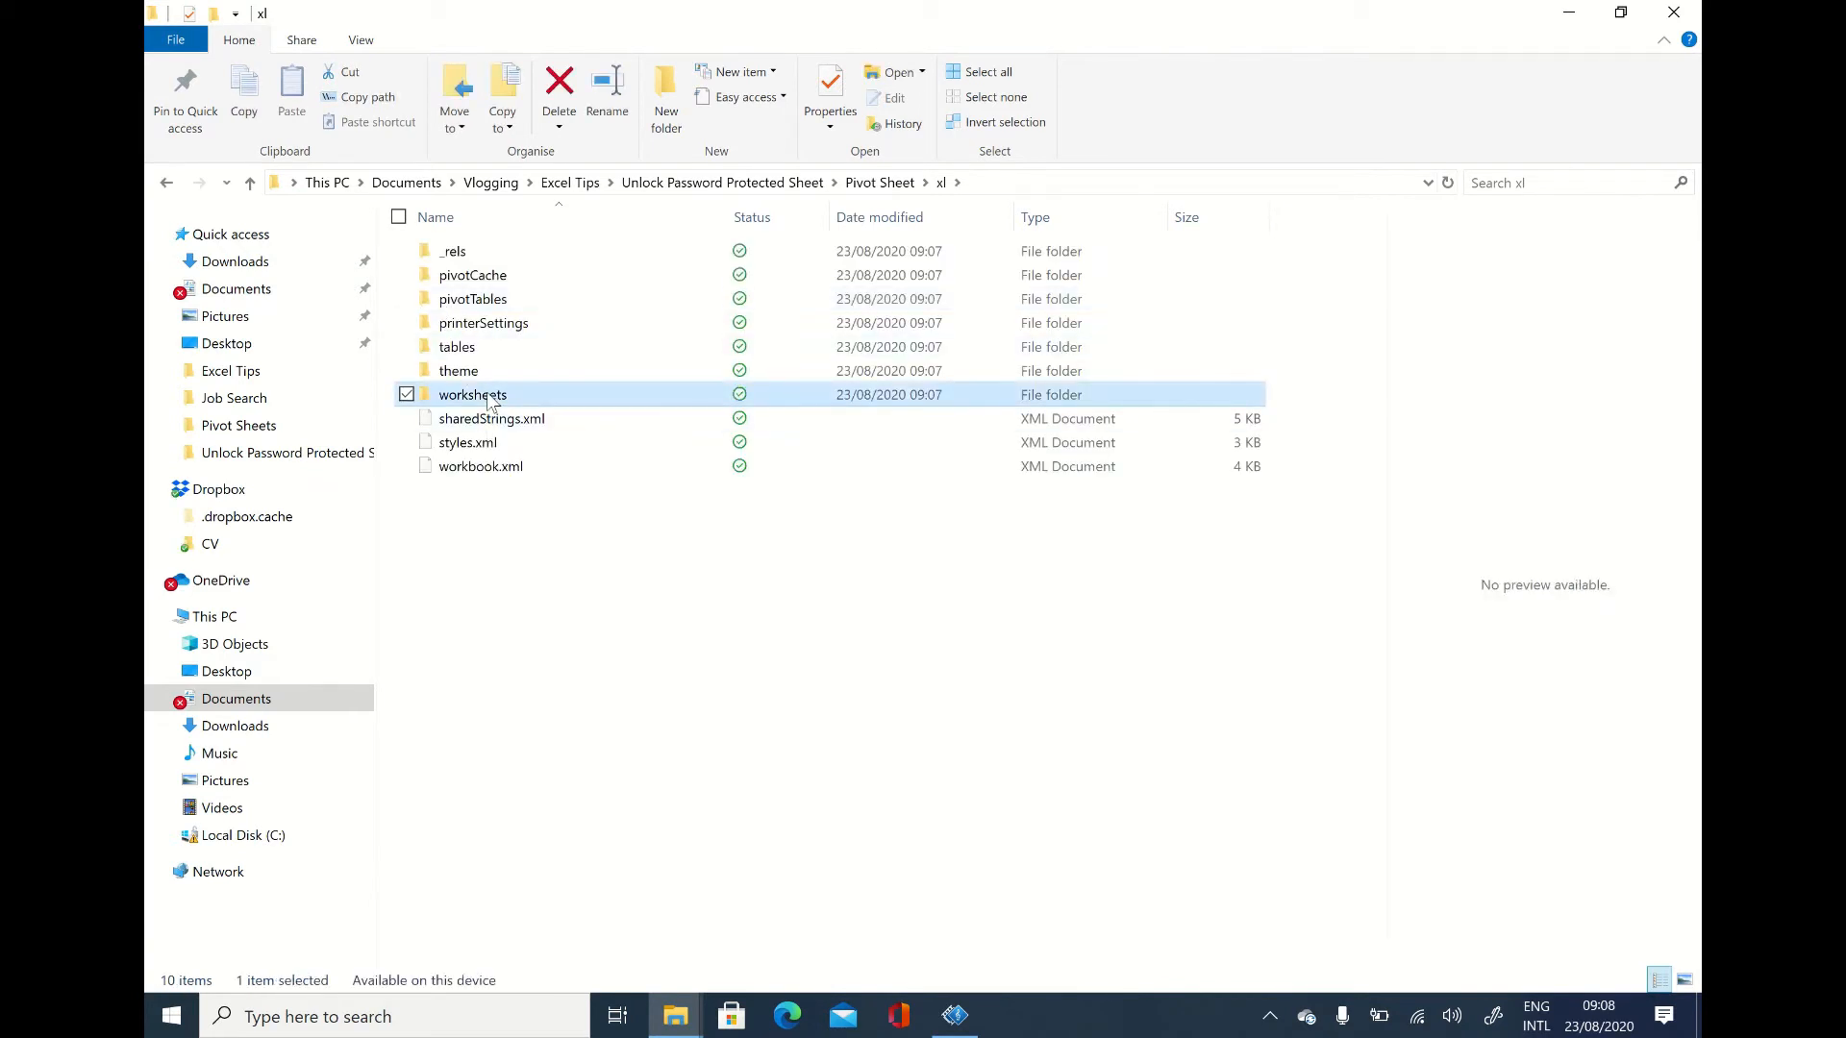
pyautogui.doubleClick(488, 397)
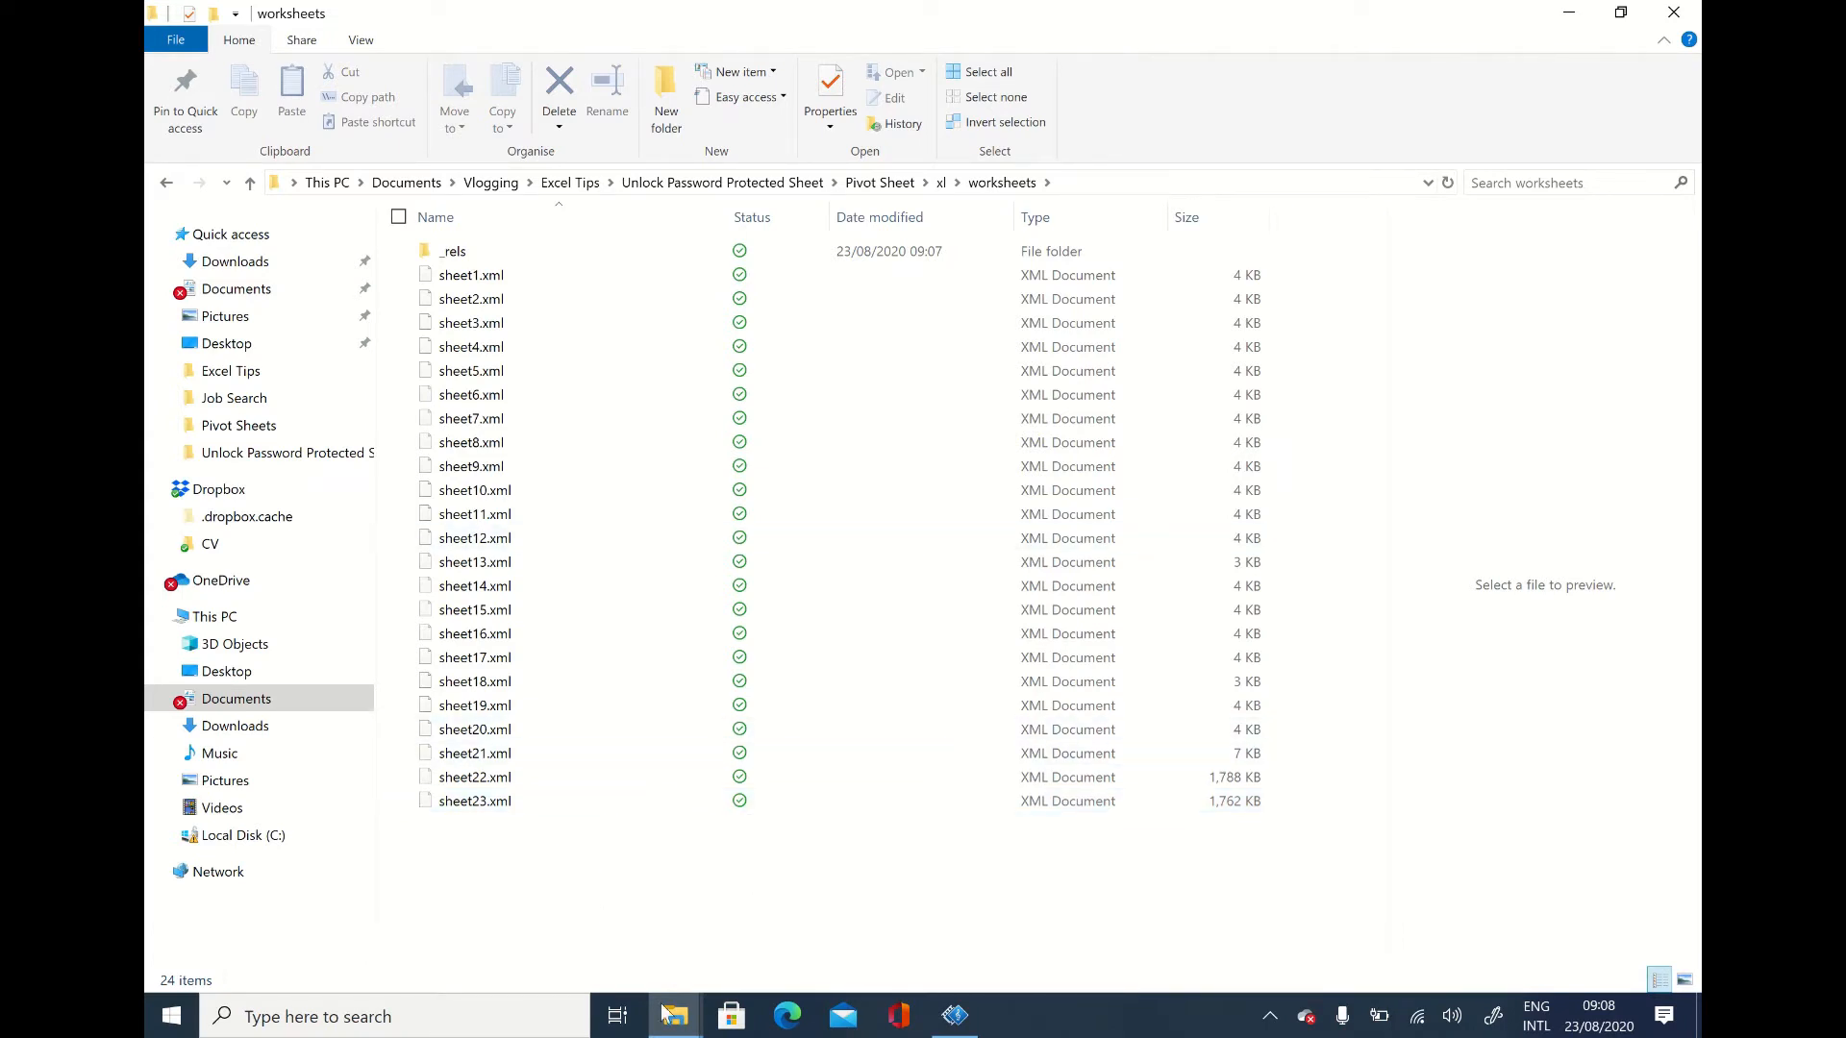
# Step: Check the position of the protected Sheet3 in the Excel workbook and return to the worksheets folder
pyautogui.moveTo(679, 1027)
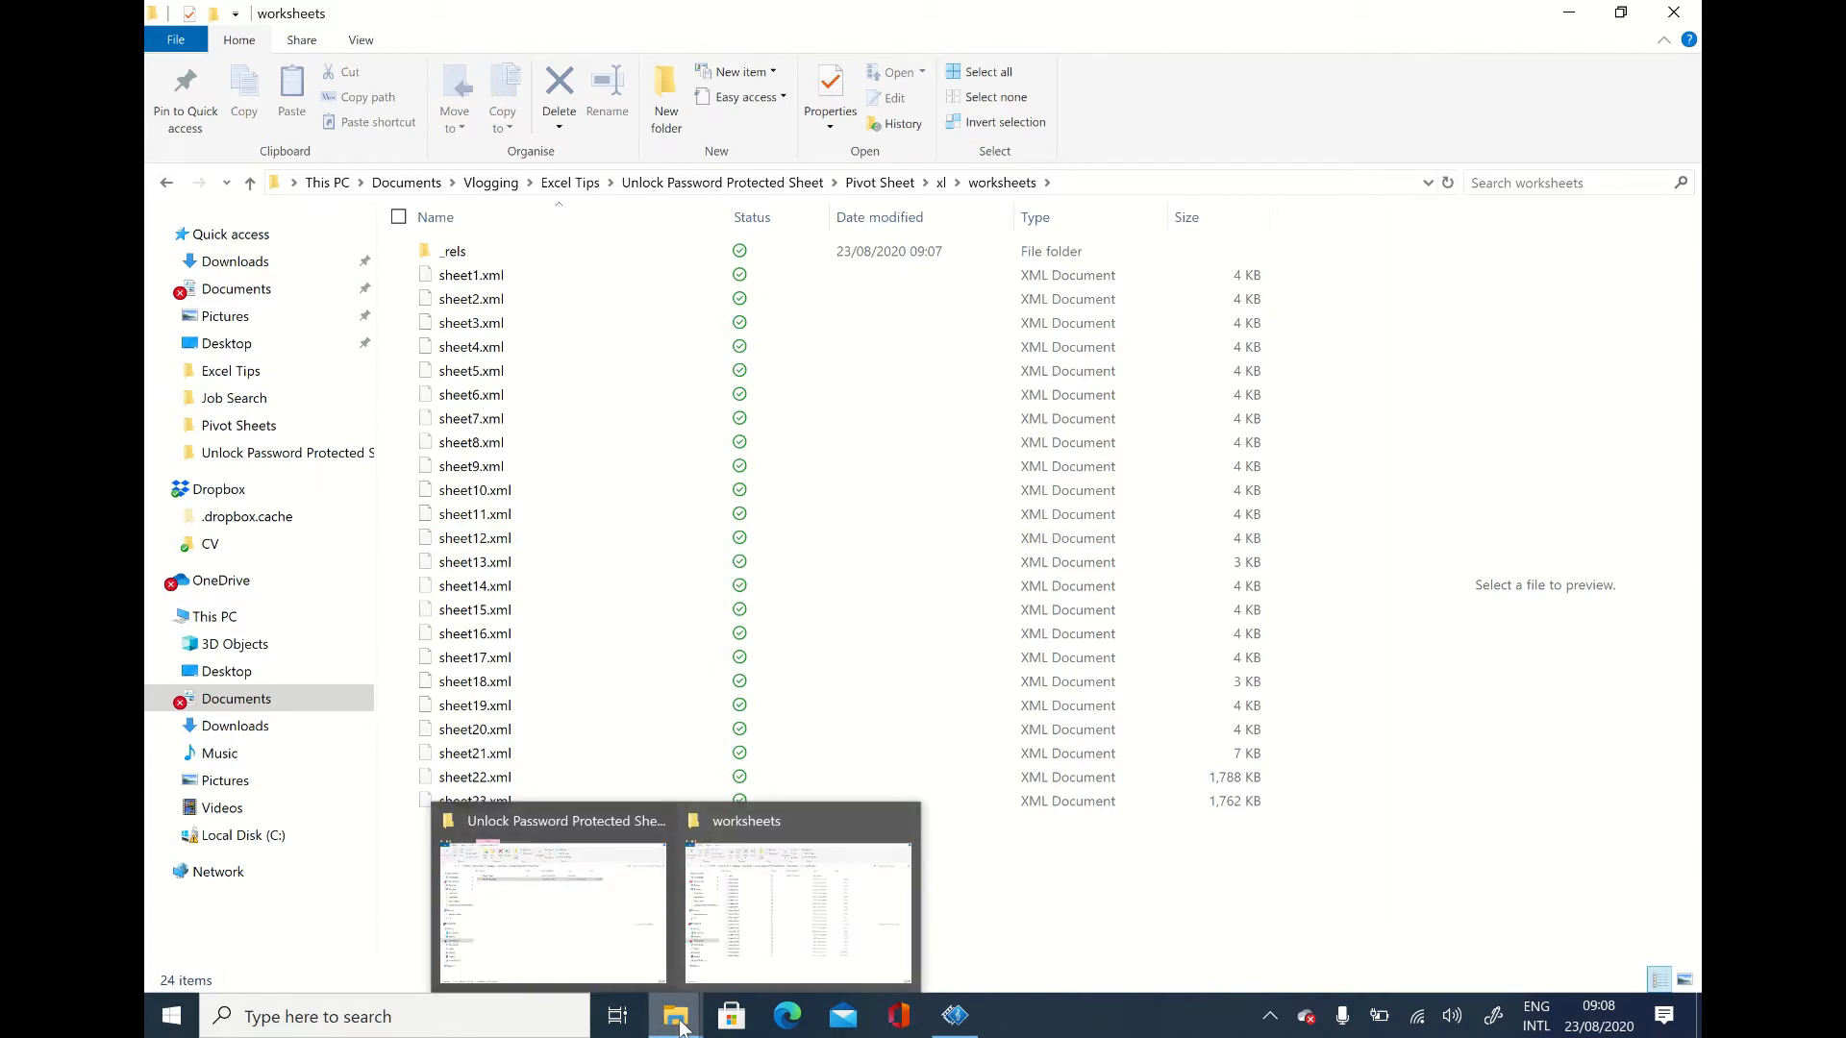
pyautogui.click(679, 1027)
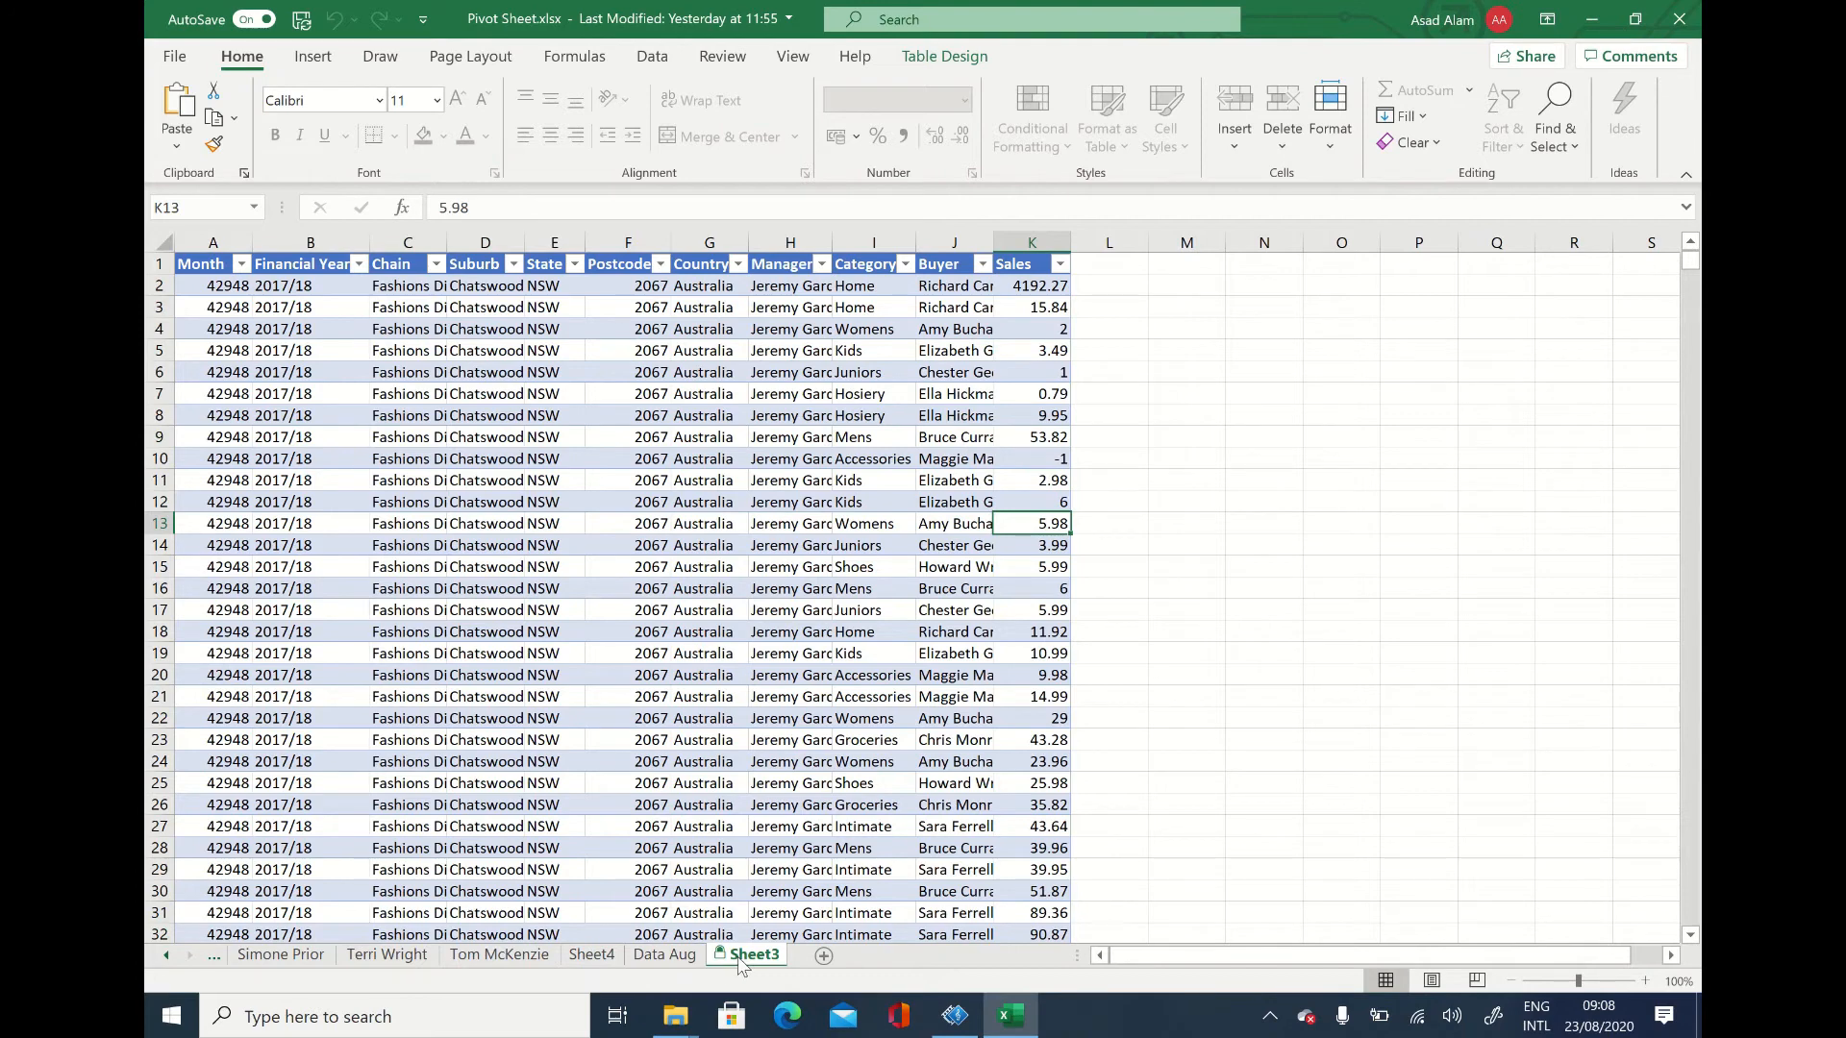
pyautogui.click(685, 1019)
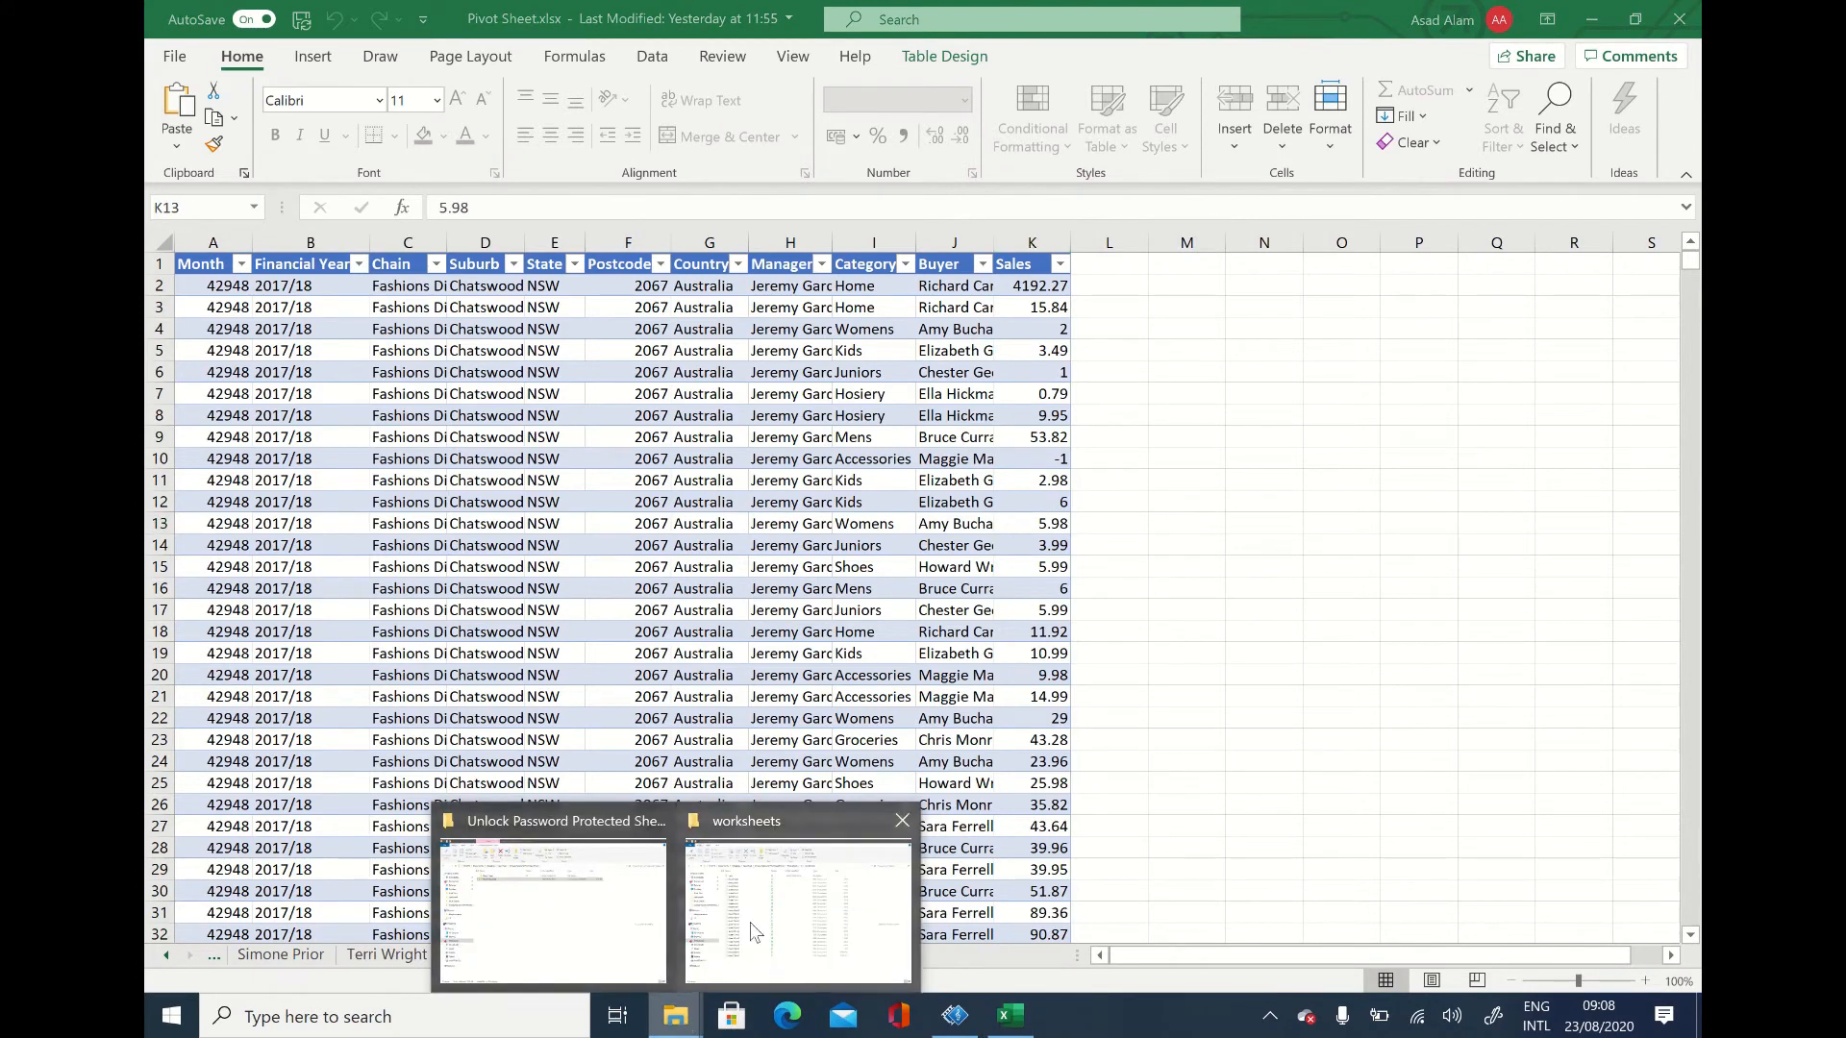
pyautogui.click(756, 928)
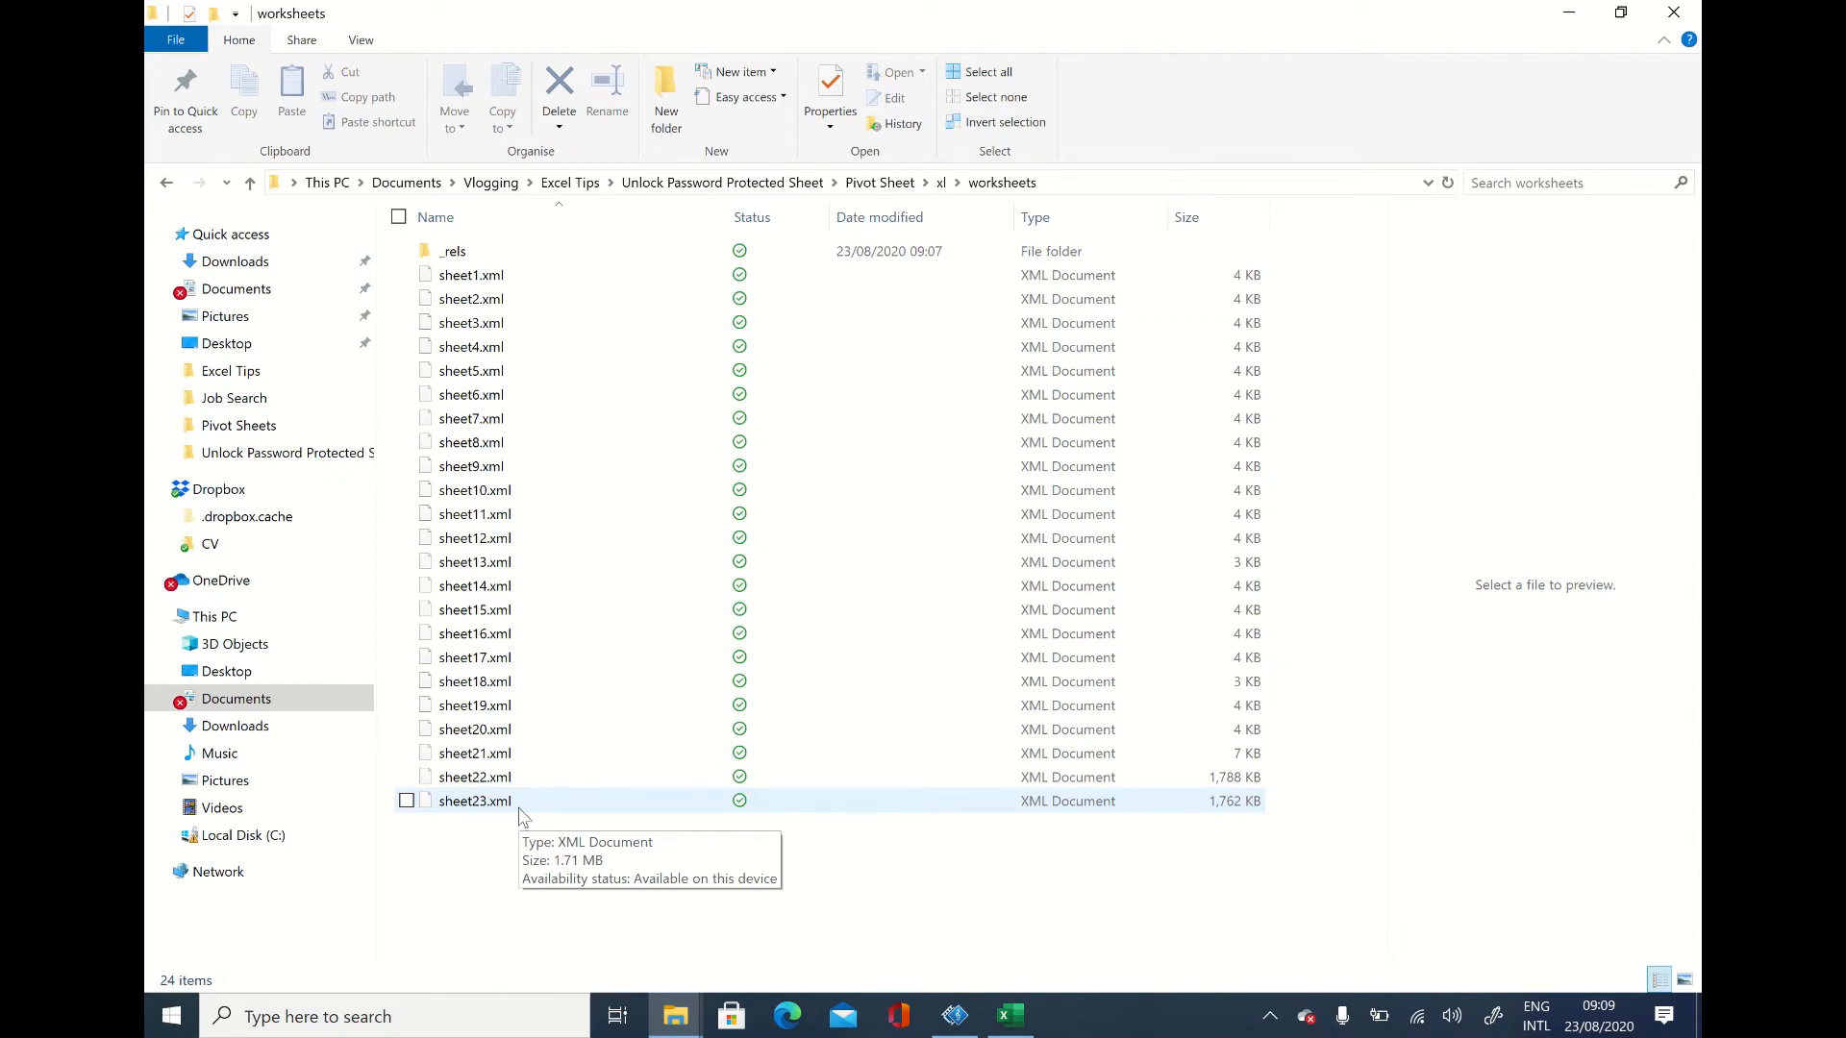
# Step: Open sheet23.xml in WordPad and maximize its window
pyautogui.rightClick(510, 804)
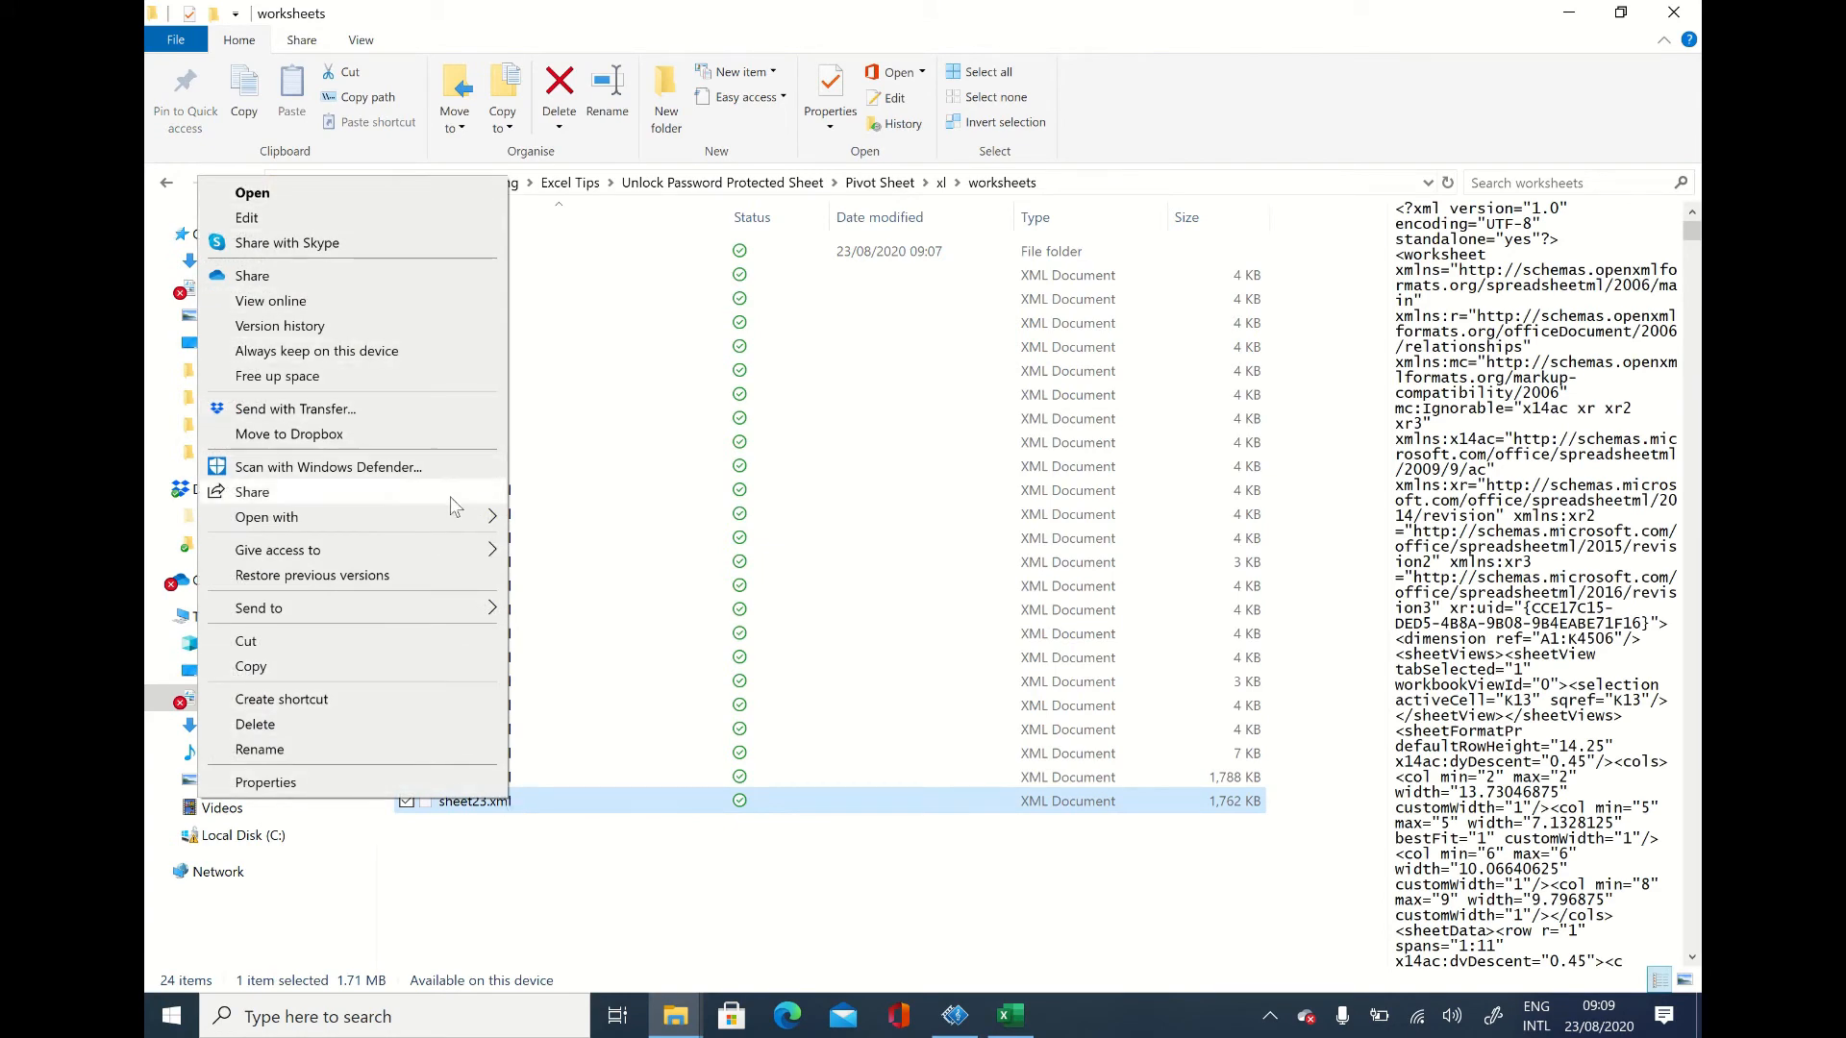
pyautogui.moveTo(470, 519)
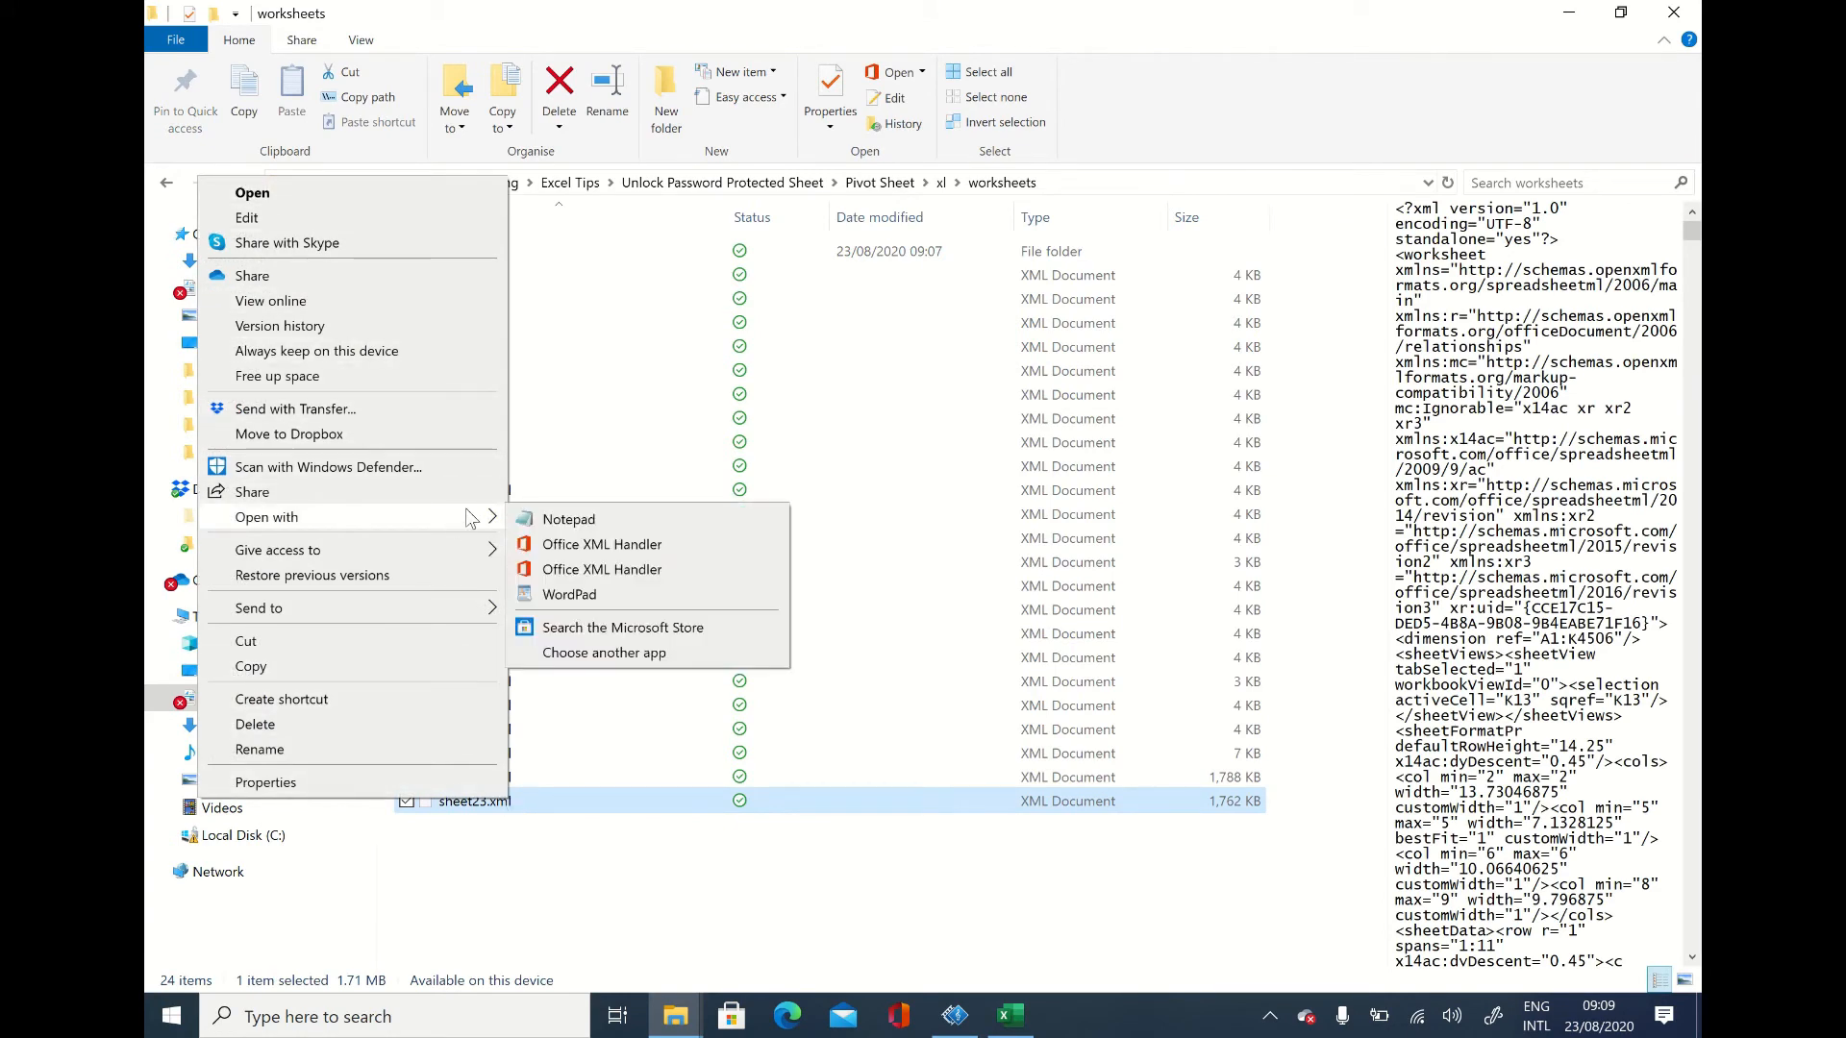
pyautogui.click(598, 596)
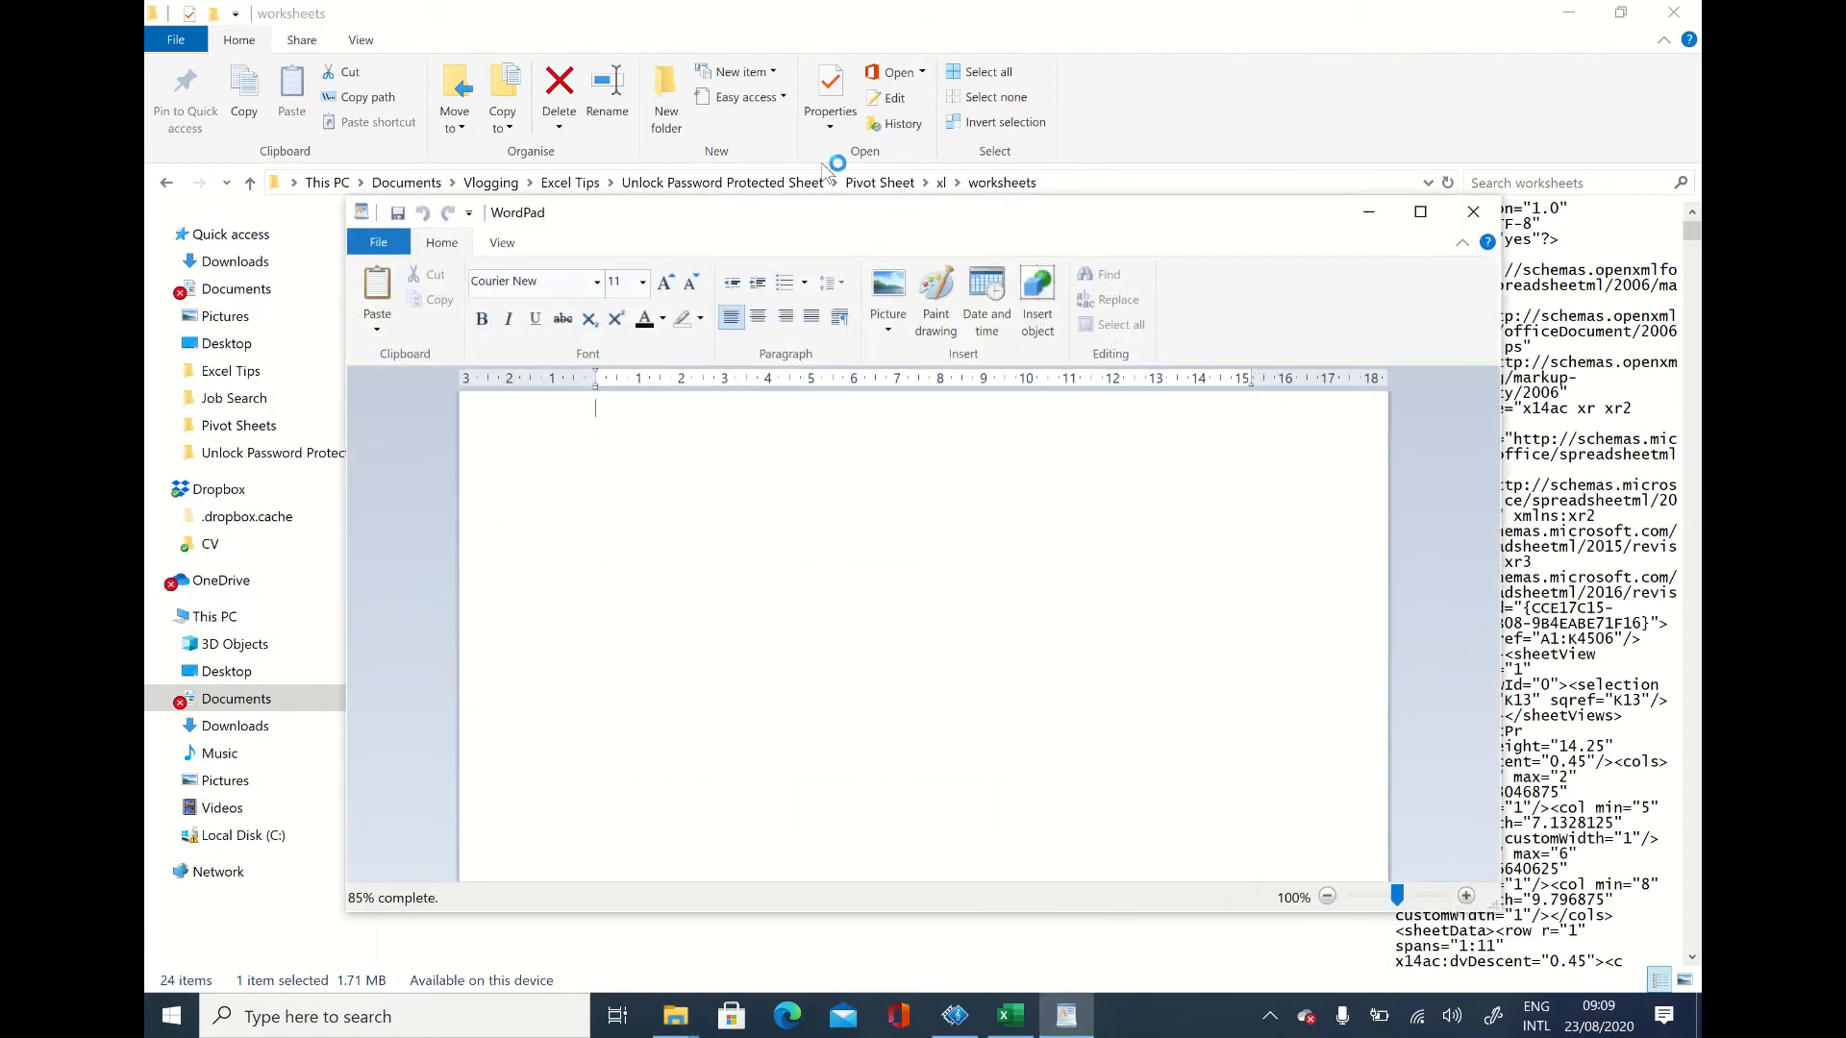
pyautogui.click(1422, 212)
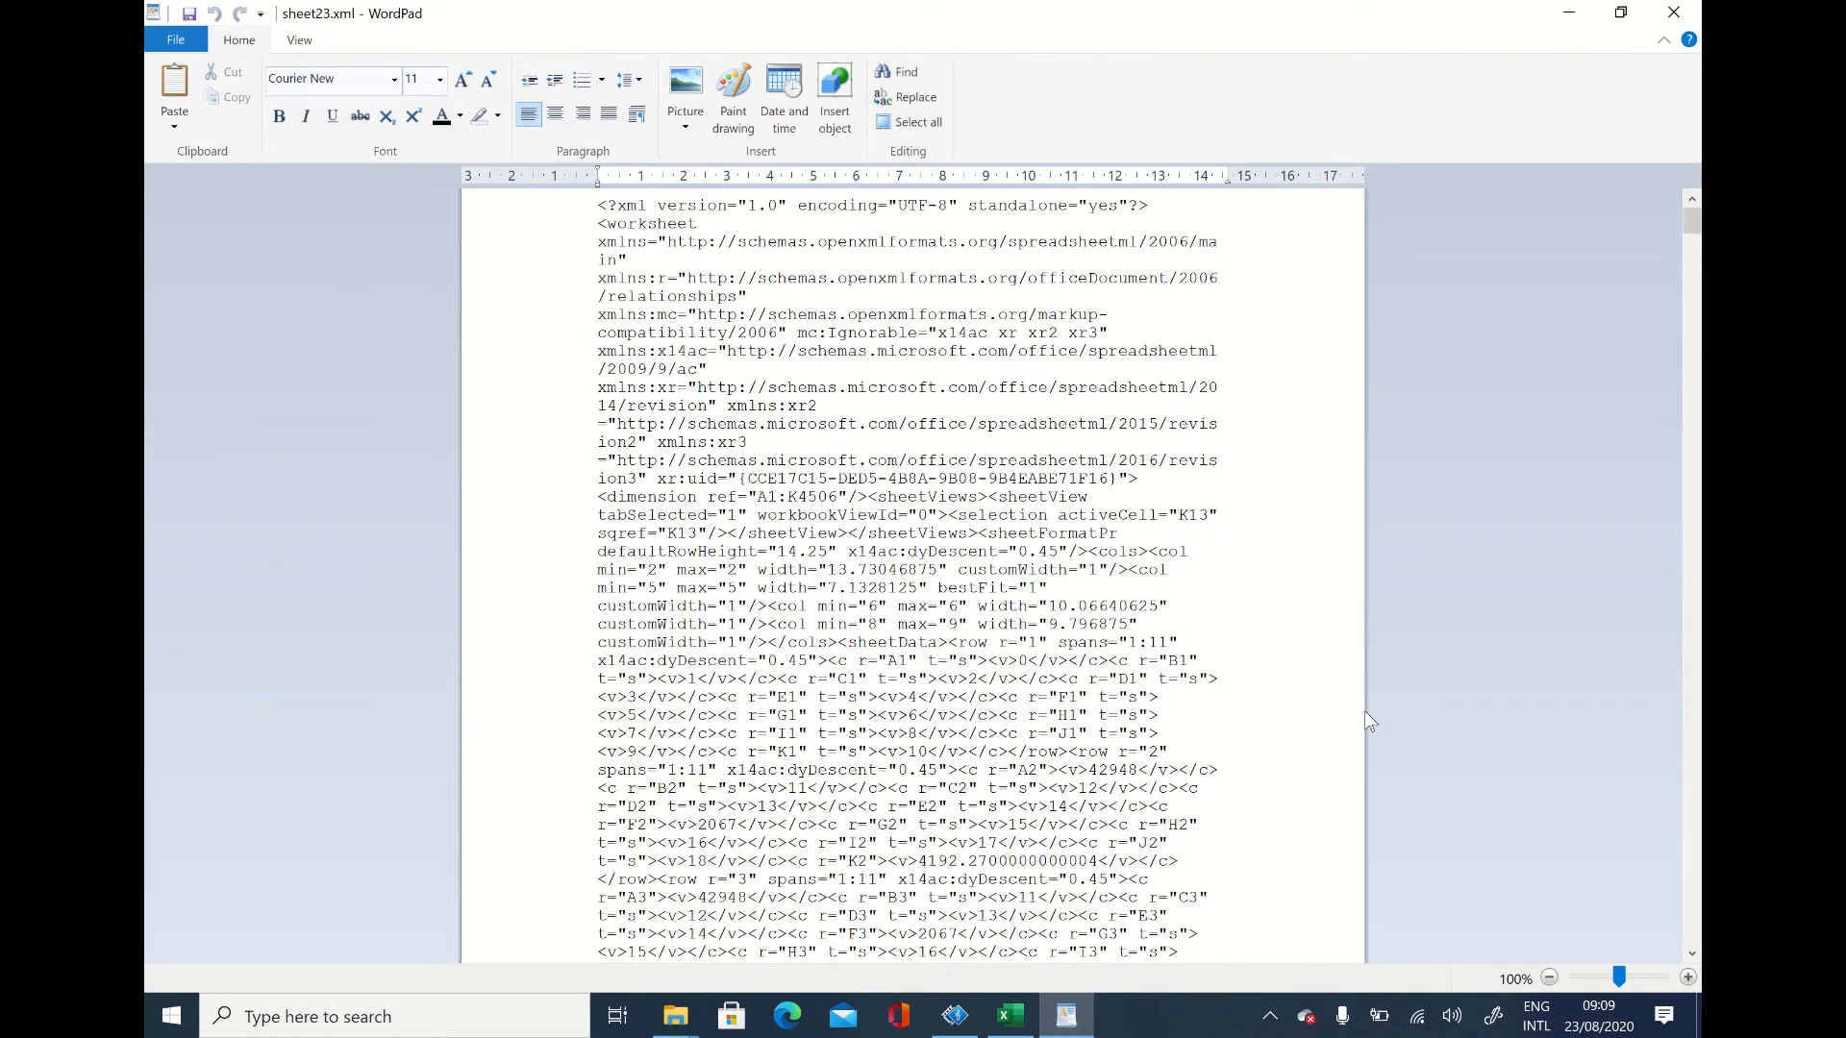
# Step: Search sheet23.xml for "protection" and examine the whole sheetProtection tag near the end of the file
pyautogui.hotkey('ctrl', 'f')
pyautogui.write('protec')
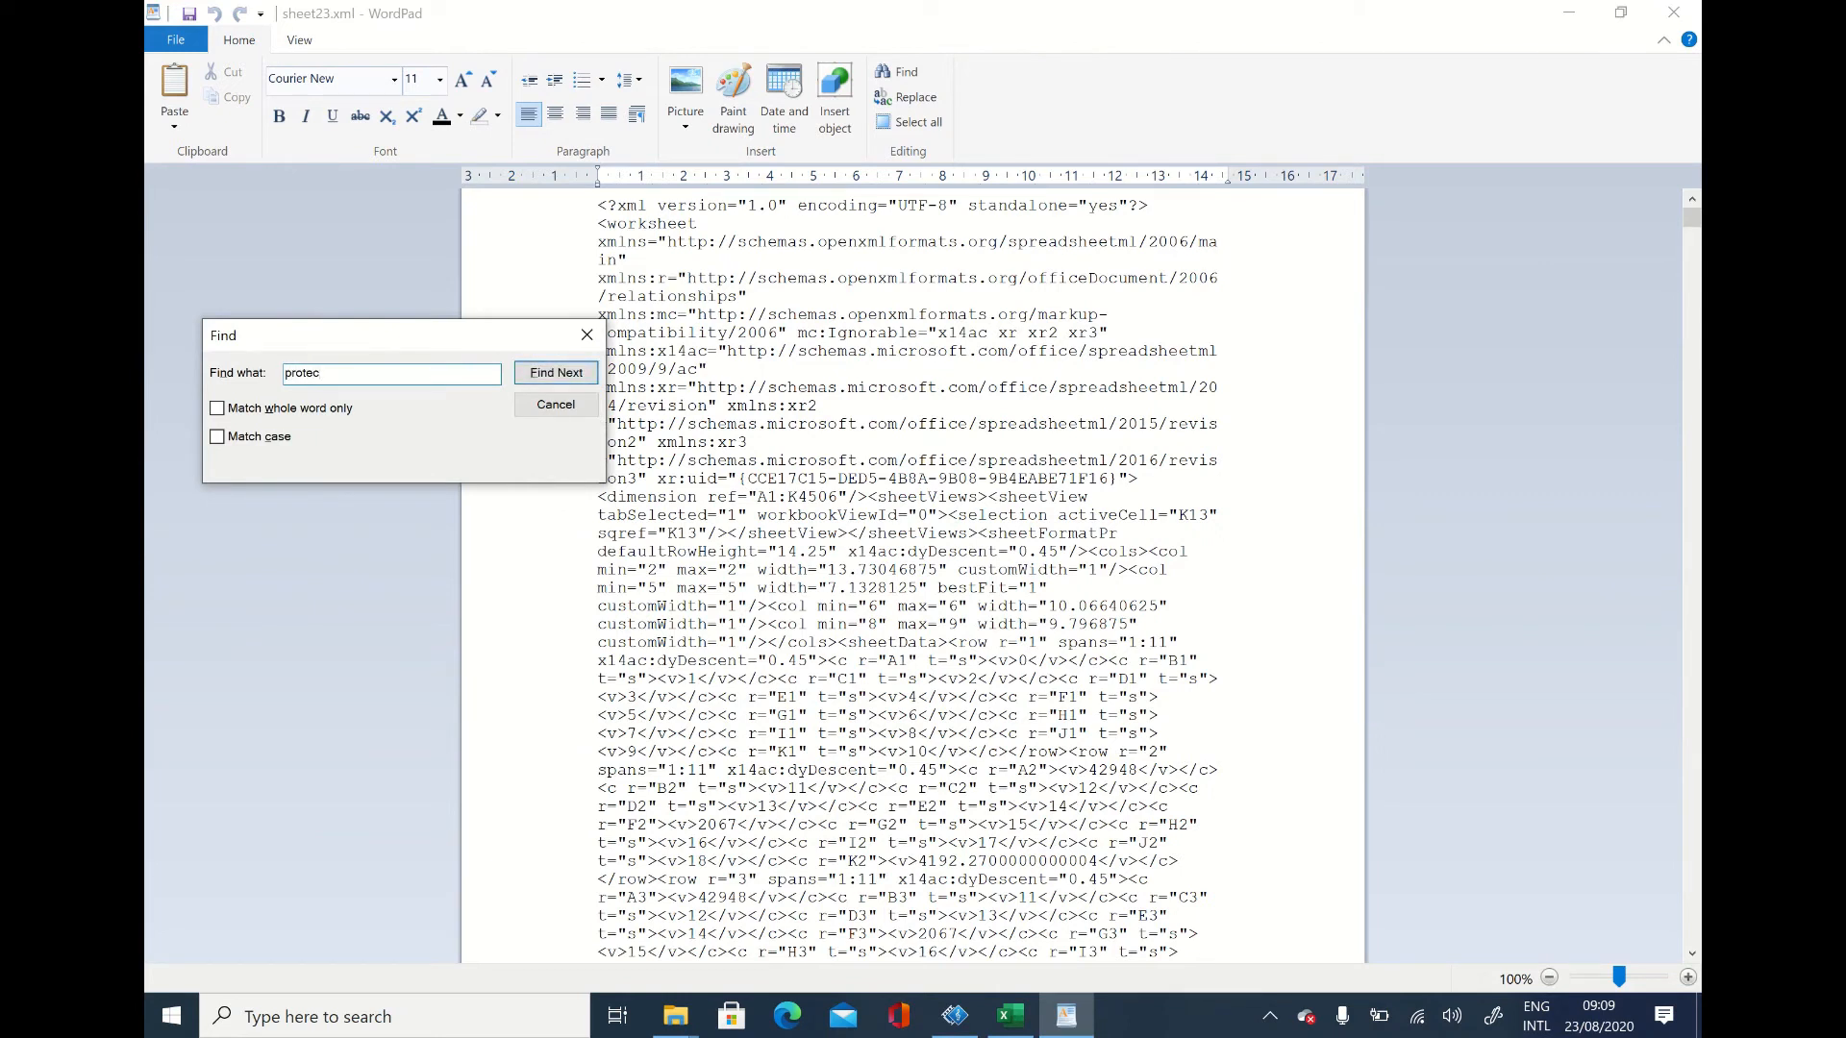
pyautogui.write('tion')
pyautogui.click(571, 373)
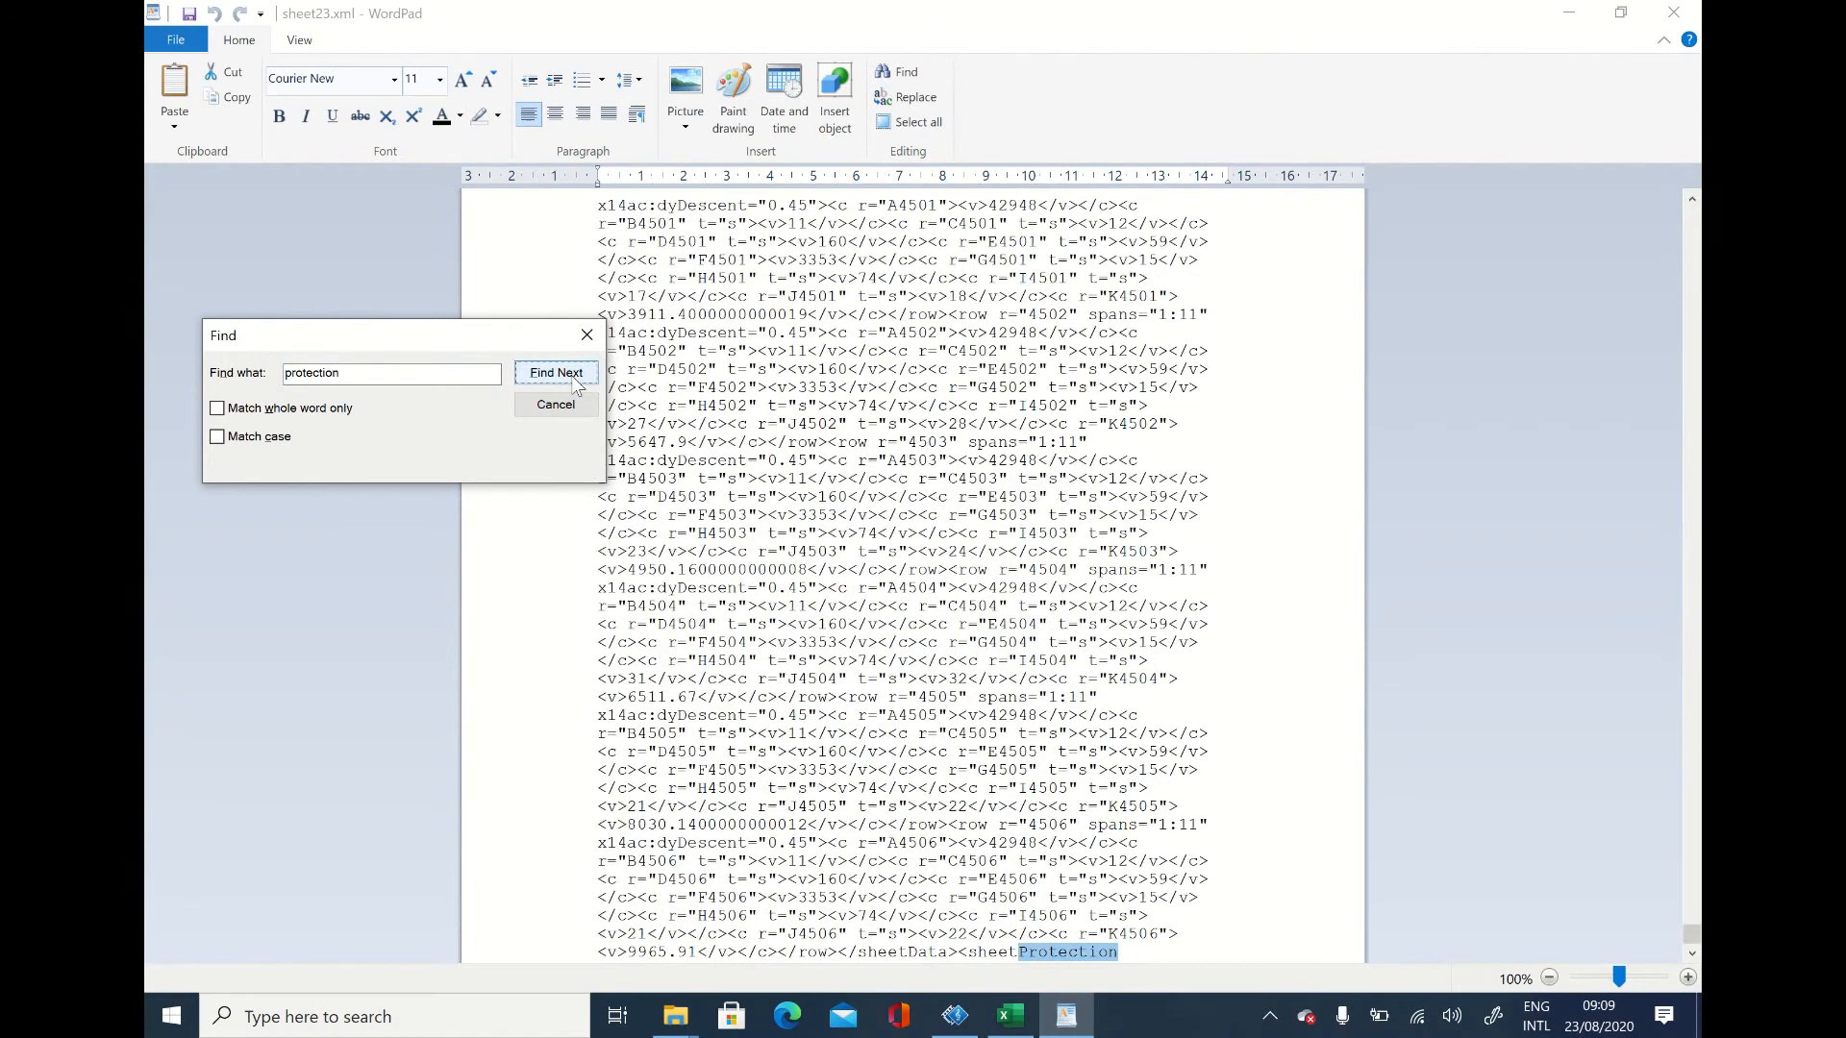
pyautogui.click(586, 335)
pyautogui.scroll(-1, 1184, 739)
pyautogui.scroll(-2, 1183, 739)
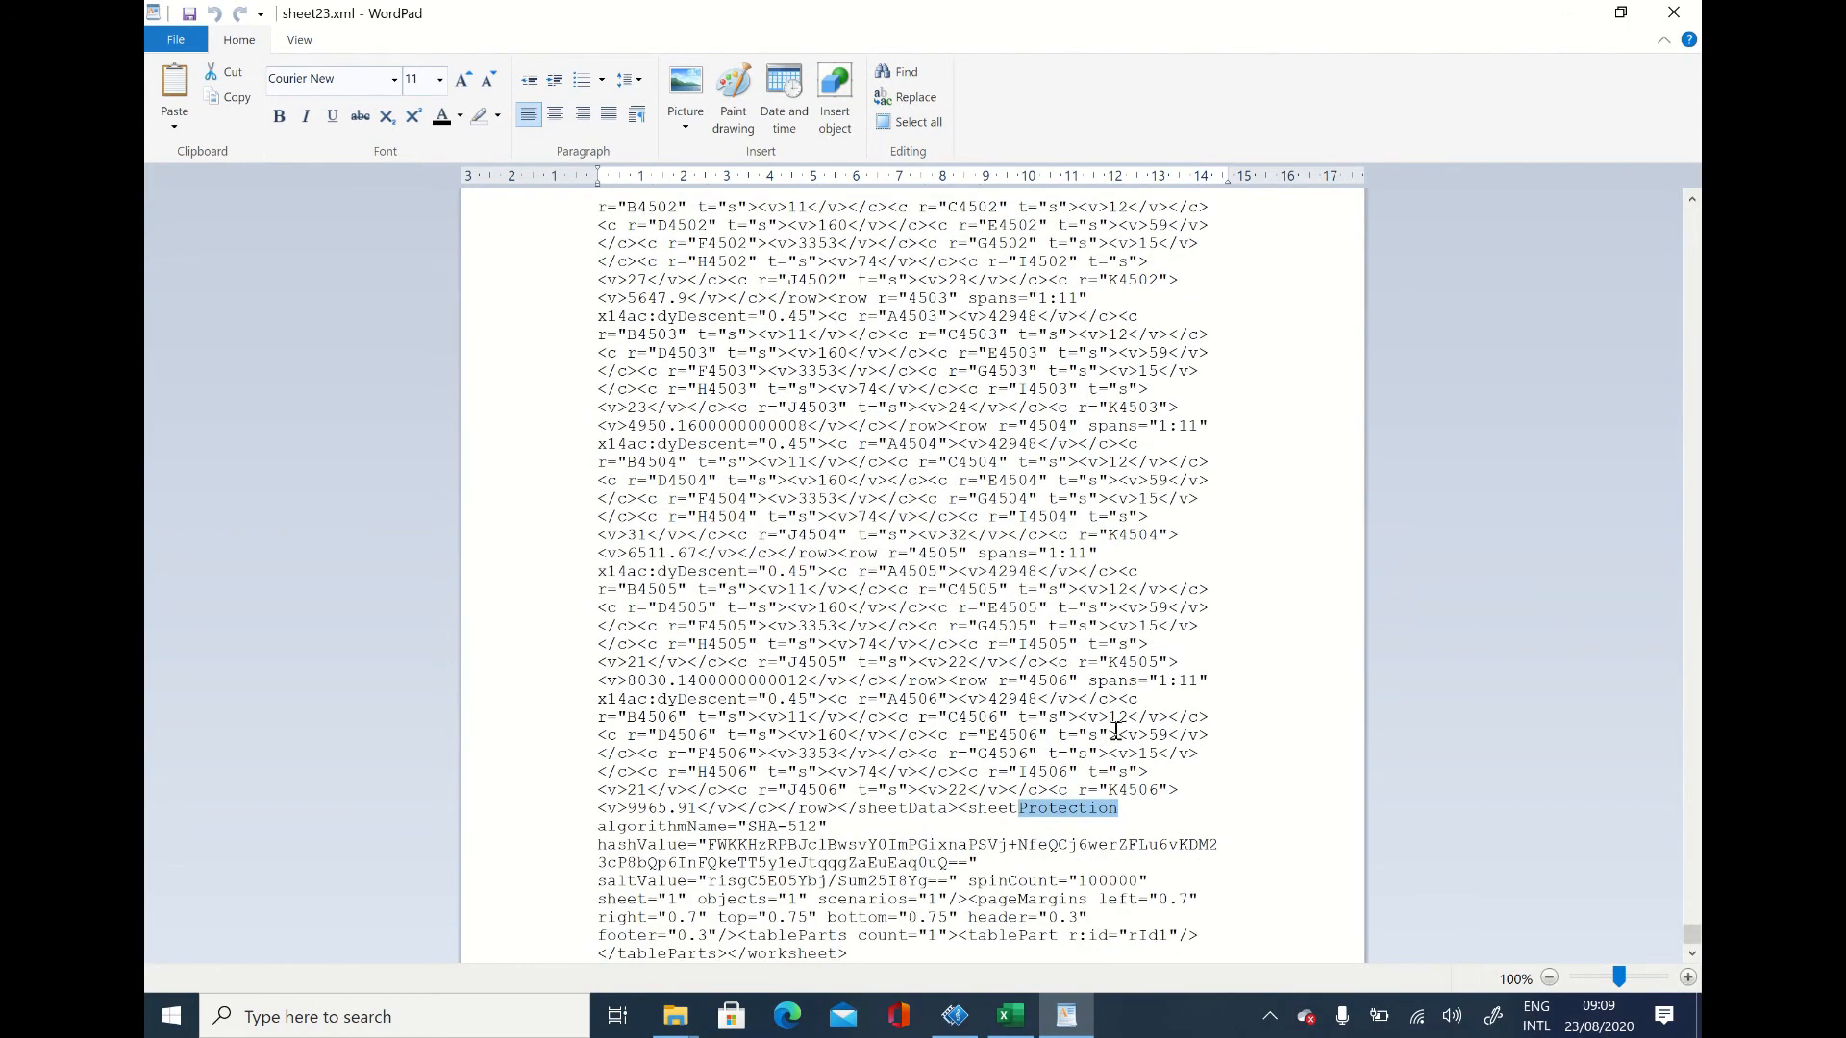
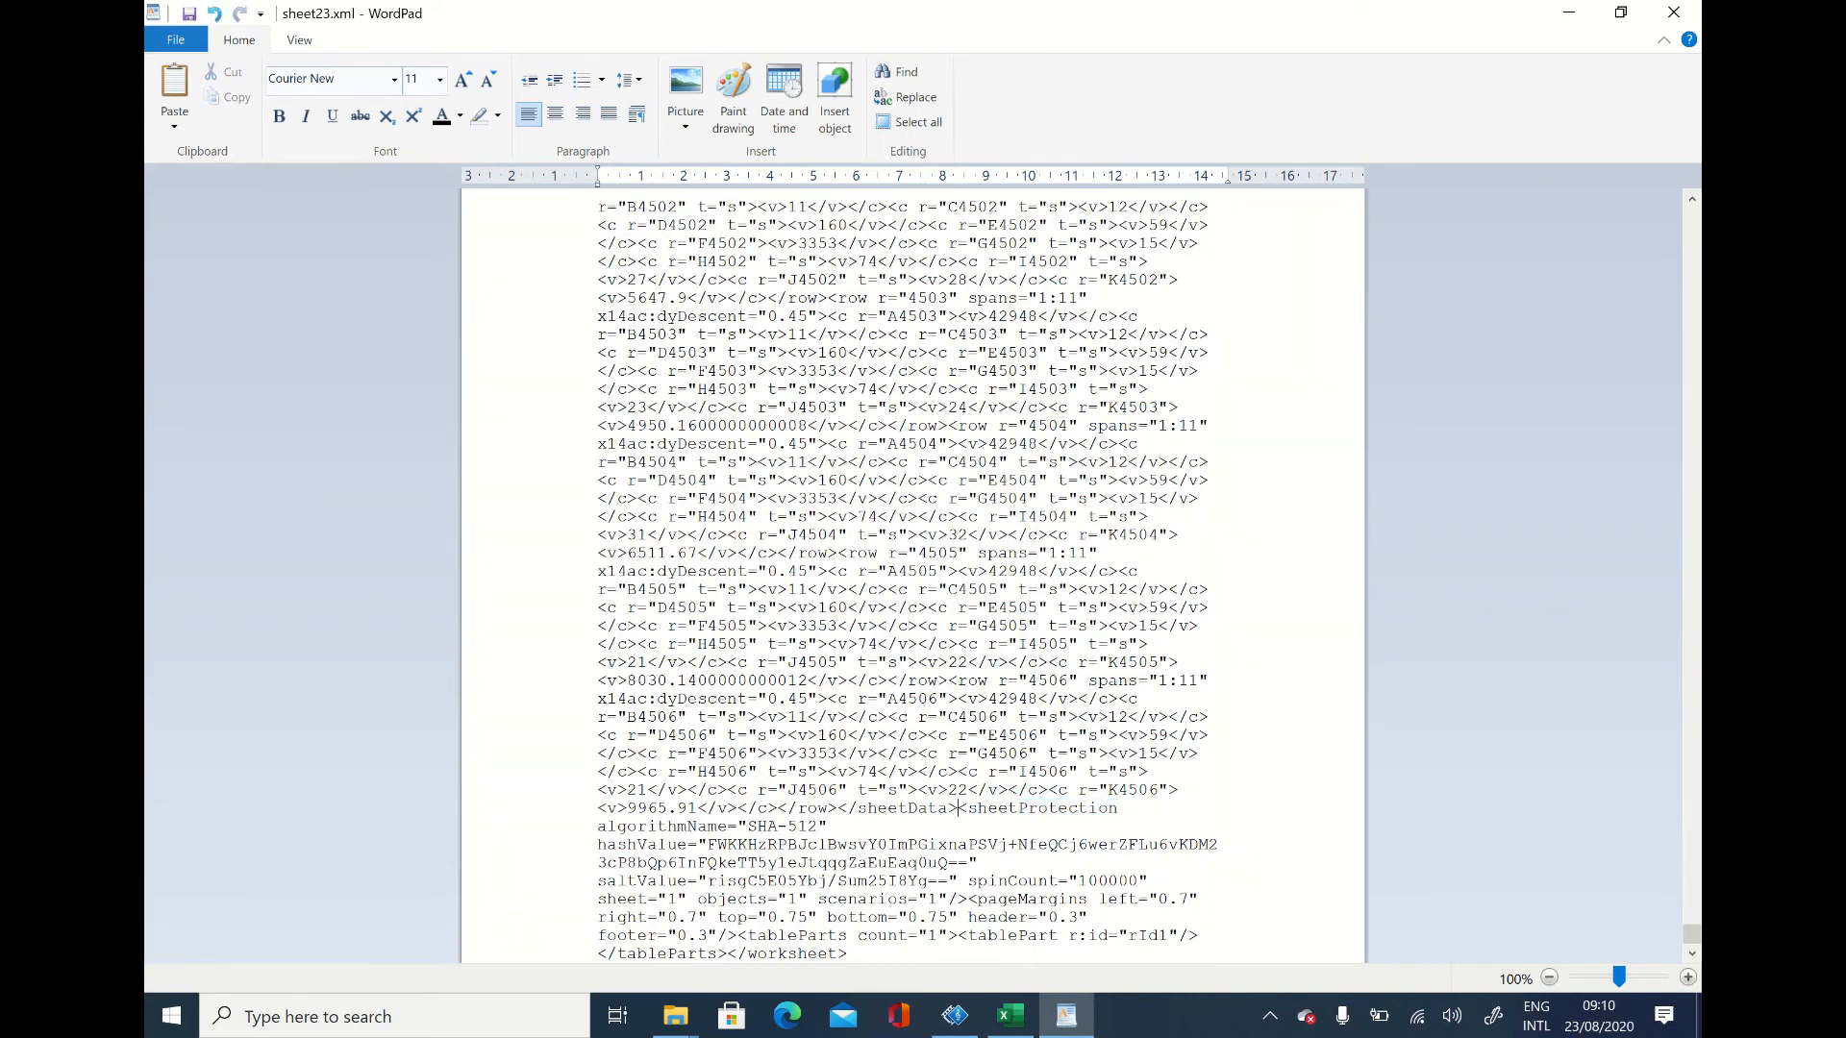
# Step: Start selecting the sheetProtection tag in sheet23.xml from its opening angle bracket, directly after the closing sheetData tag
pyautogui.hotkey('shift', 'Right')
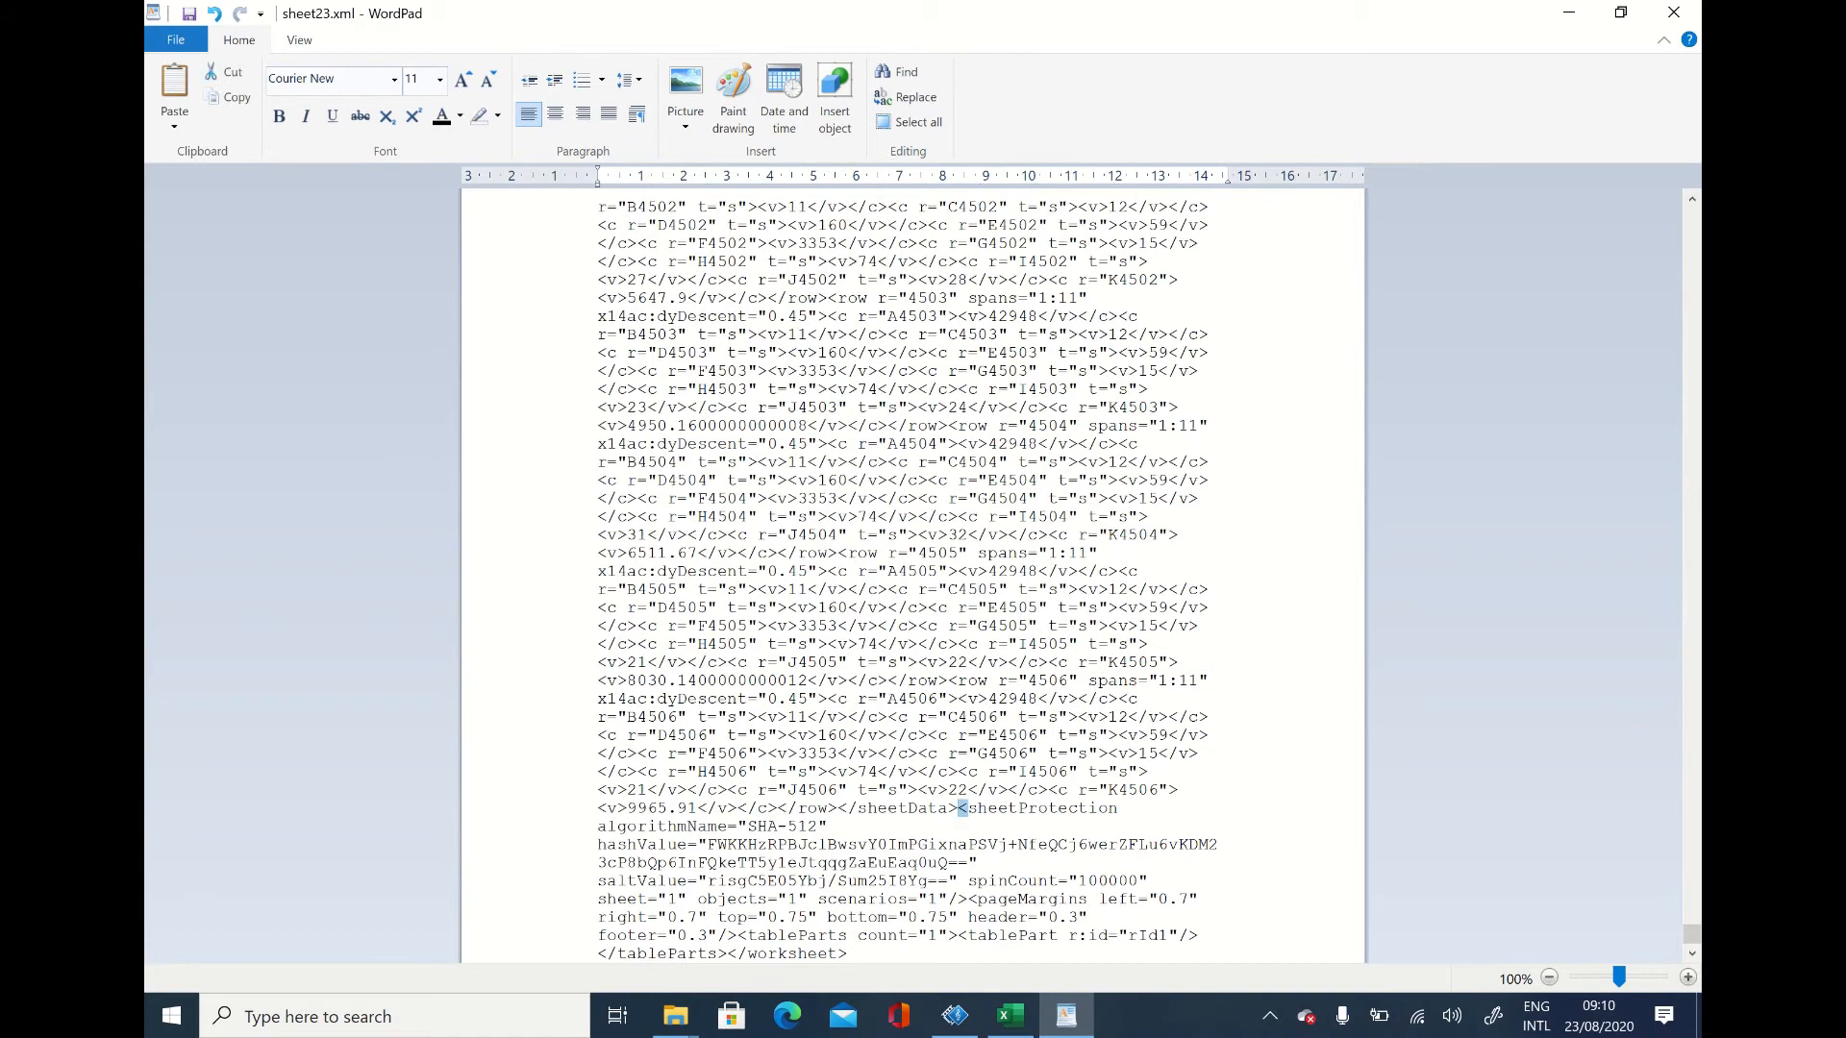
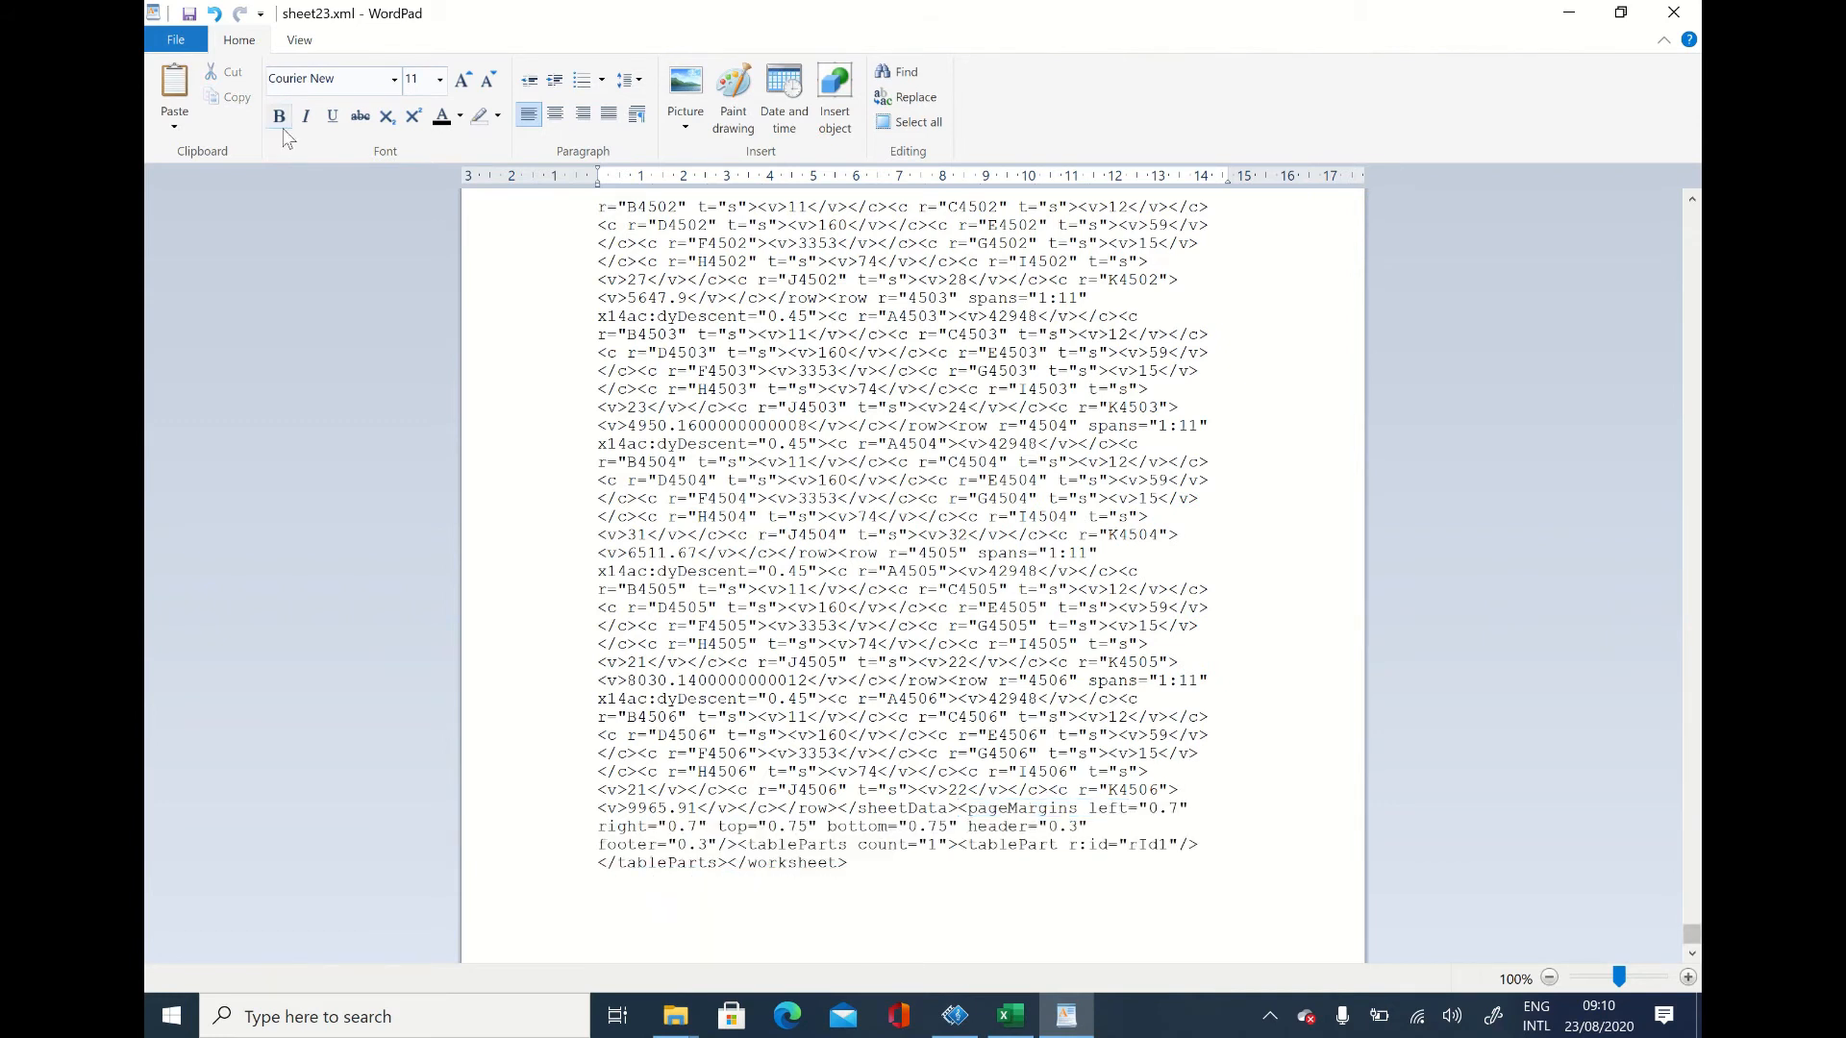
# Step: Save the edited sheet23.xml, close it, and return to the top level of the extracted Pivot Sheet folder
pyautogui.click(189, 17)
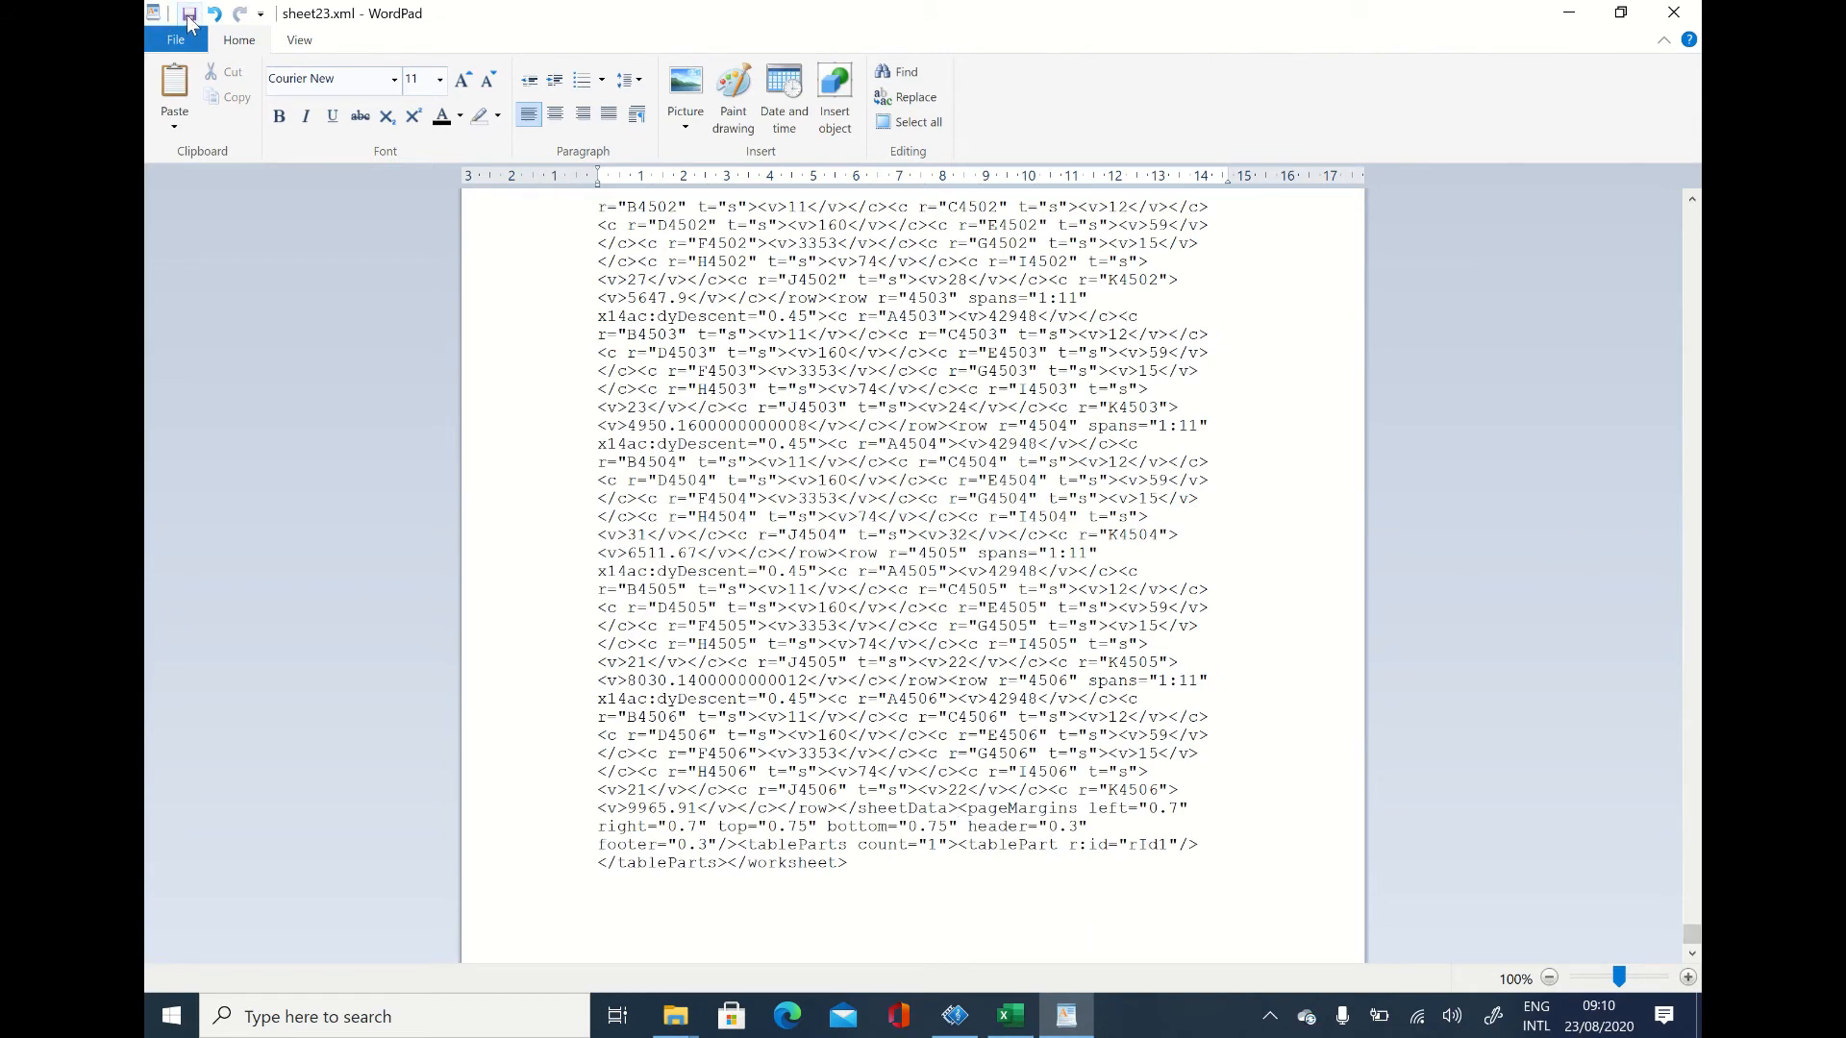
pyautogui.click(1676, 14)
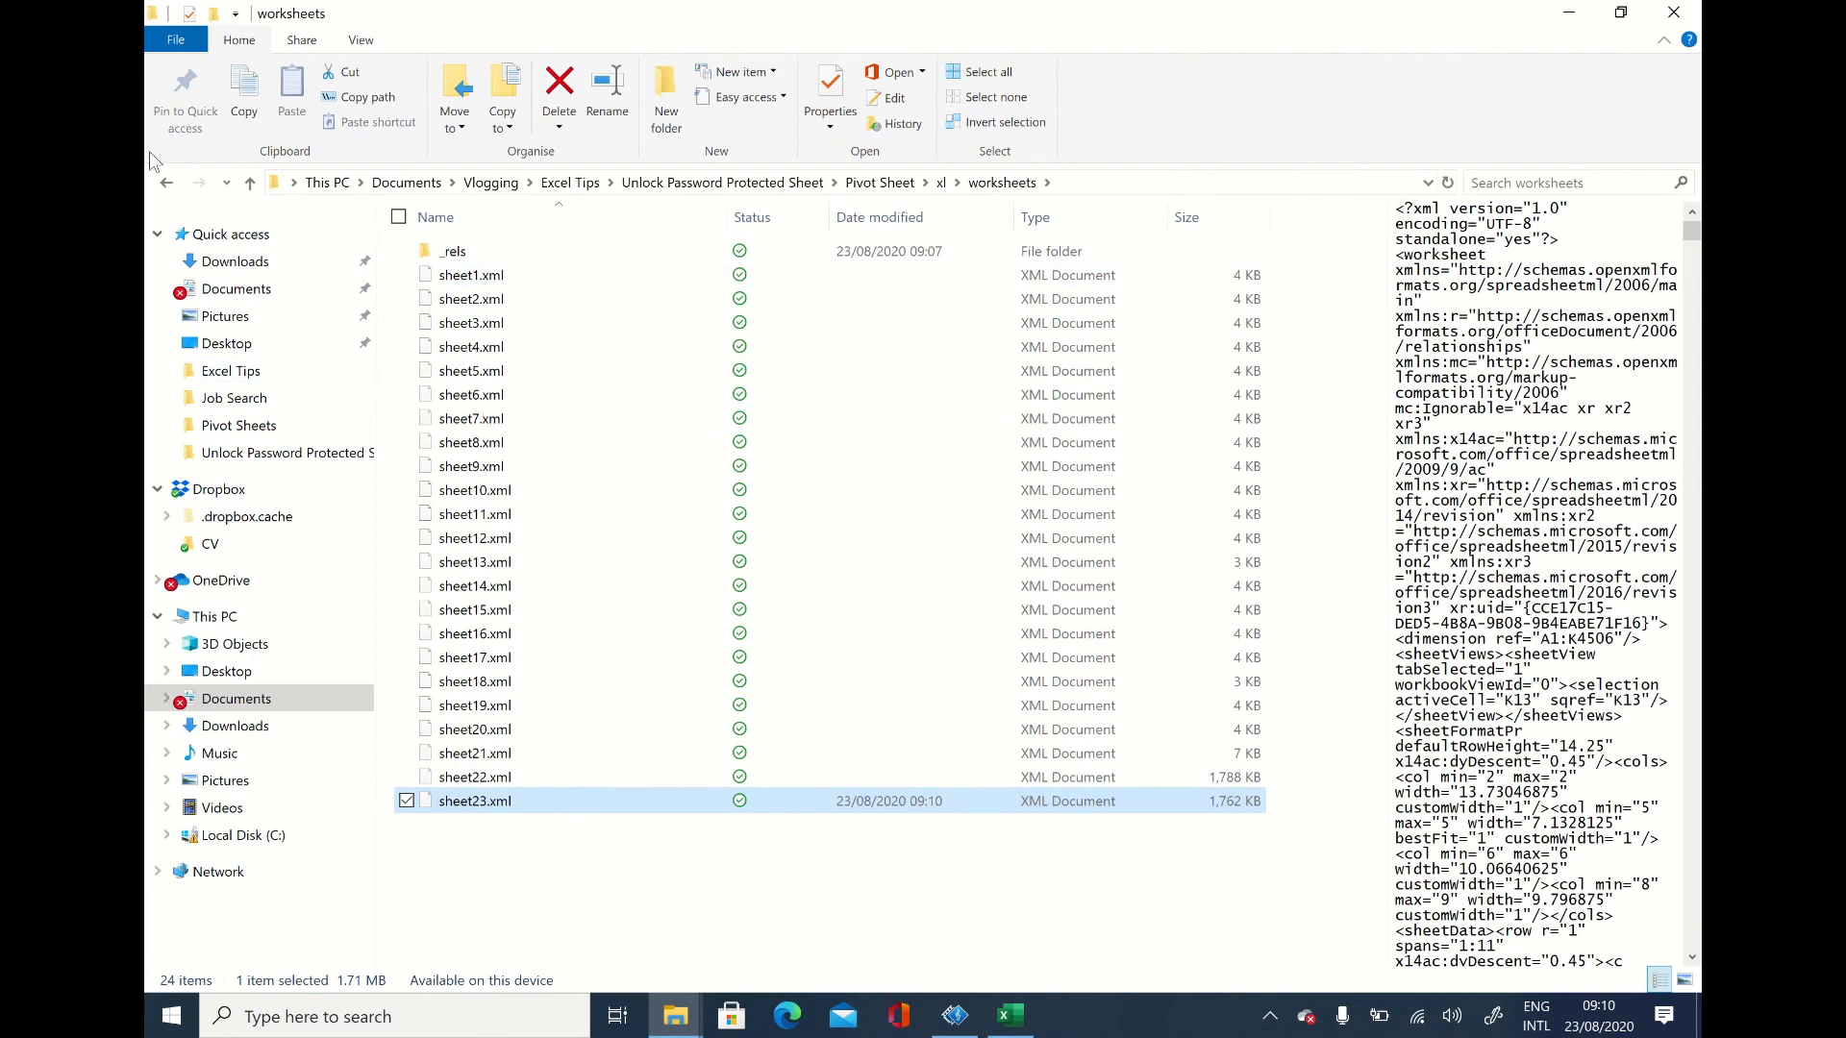
pyautogui.click(168, 184)
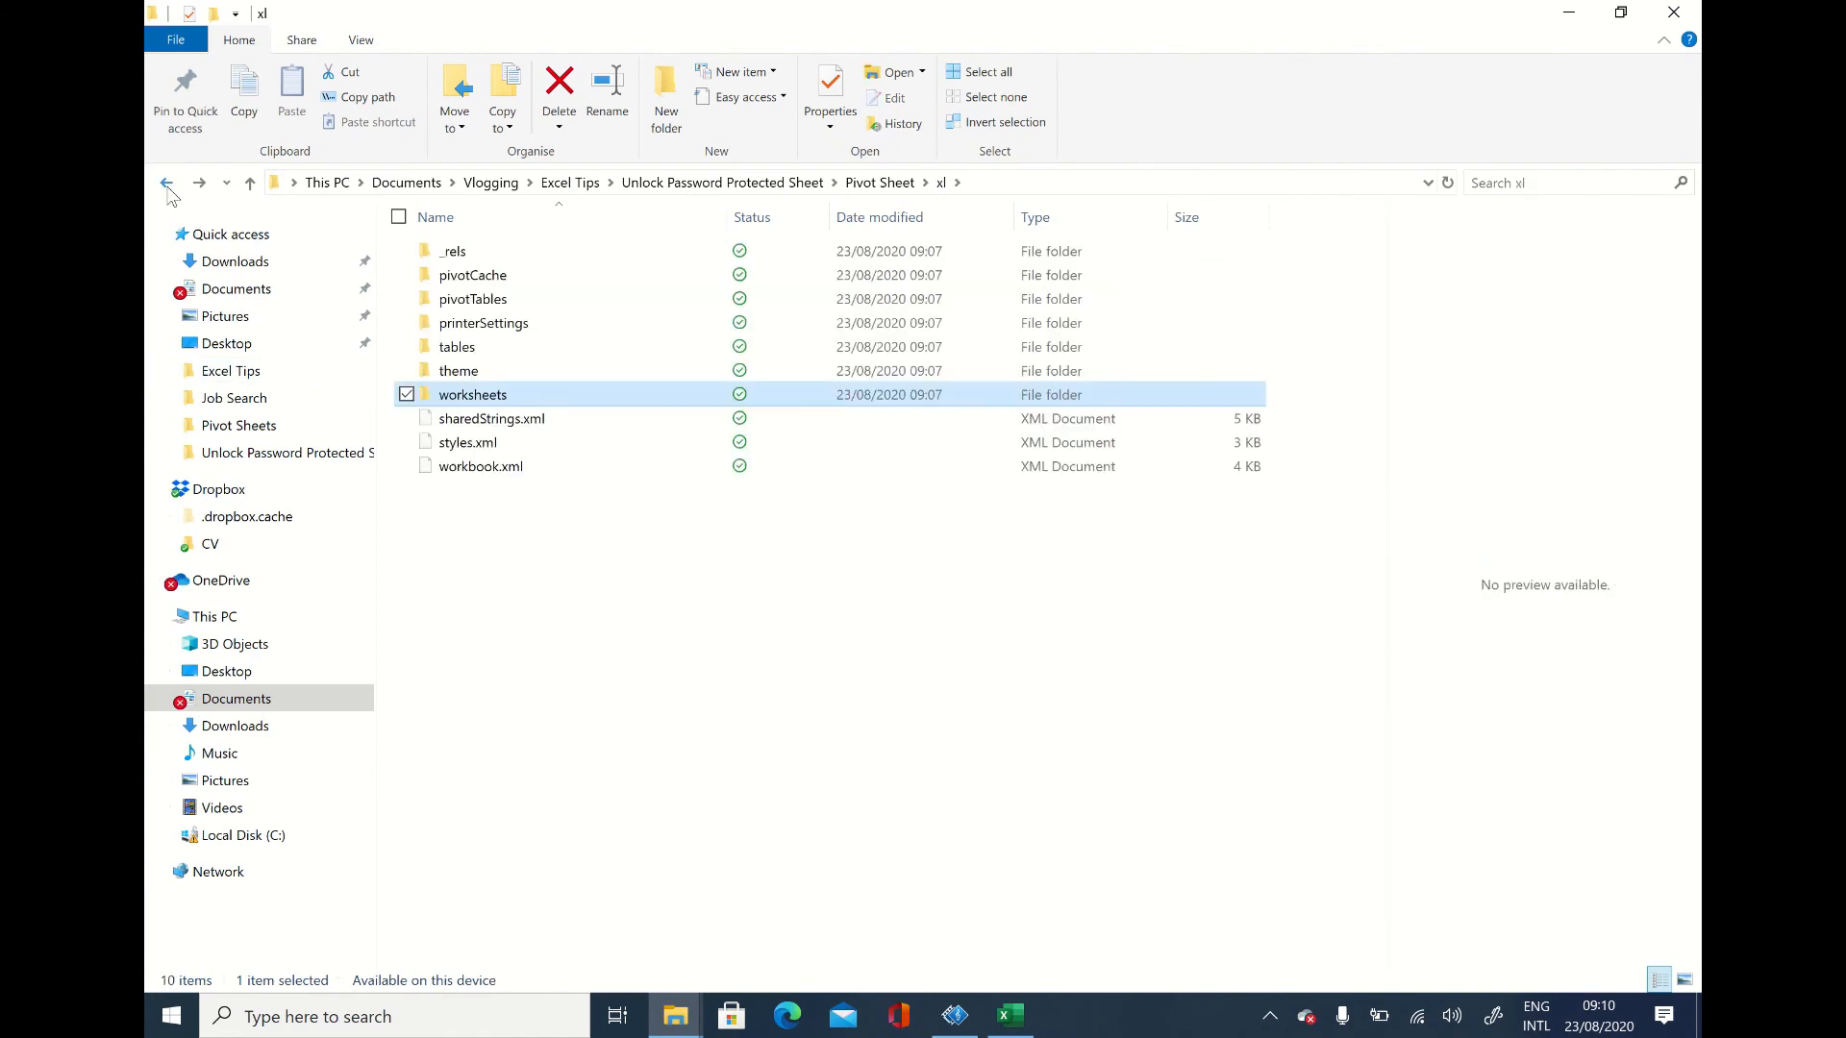
pyautogui.click(167, 184)
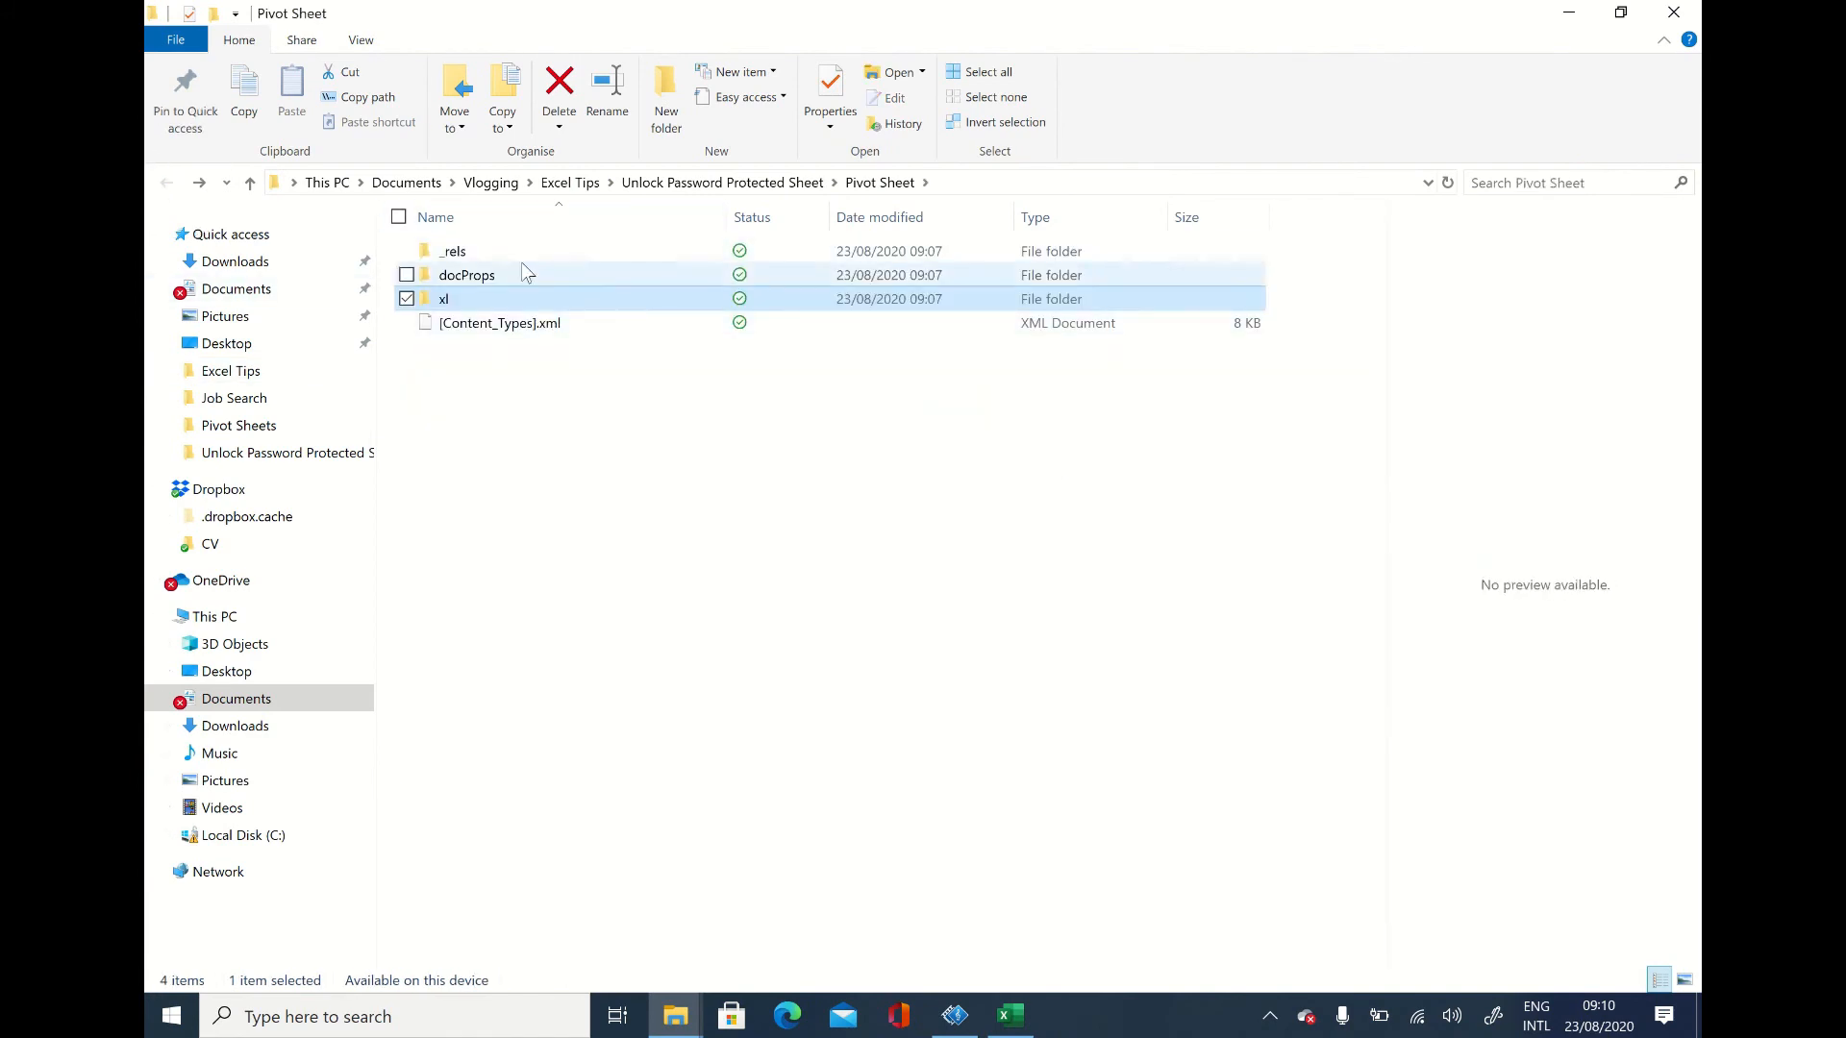
# Step: Compress the _rels, docProps and xl folders together with [Content_Types].xml into one zipped folder
pyautogui.click(530, 325)
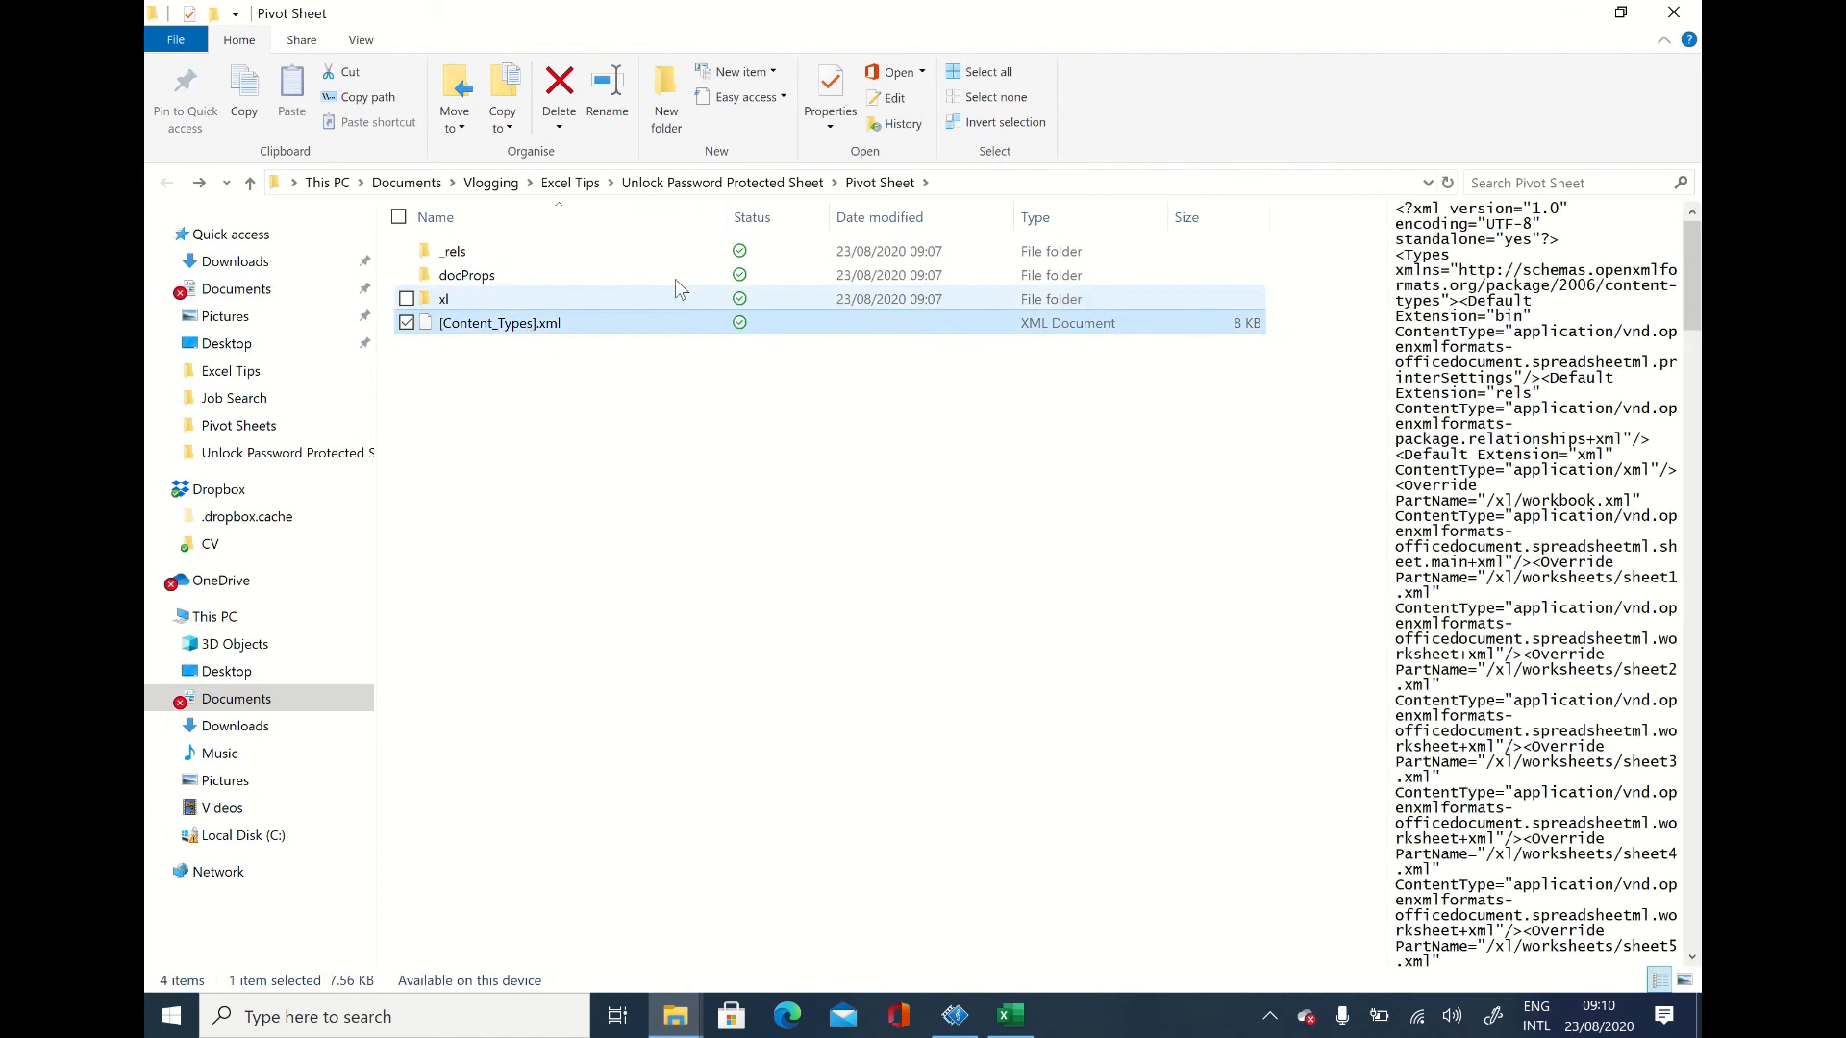
pyautogui.hotkey('shift', 'Up')
pyautogui.hotkey('shift', 'Up')
pyautogui.hotkey('shift', 'Up')
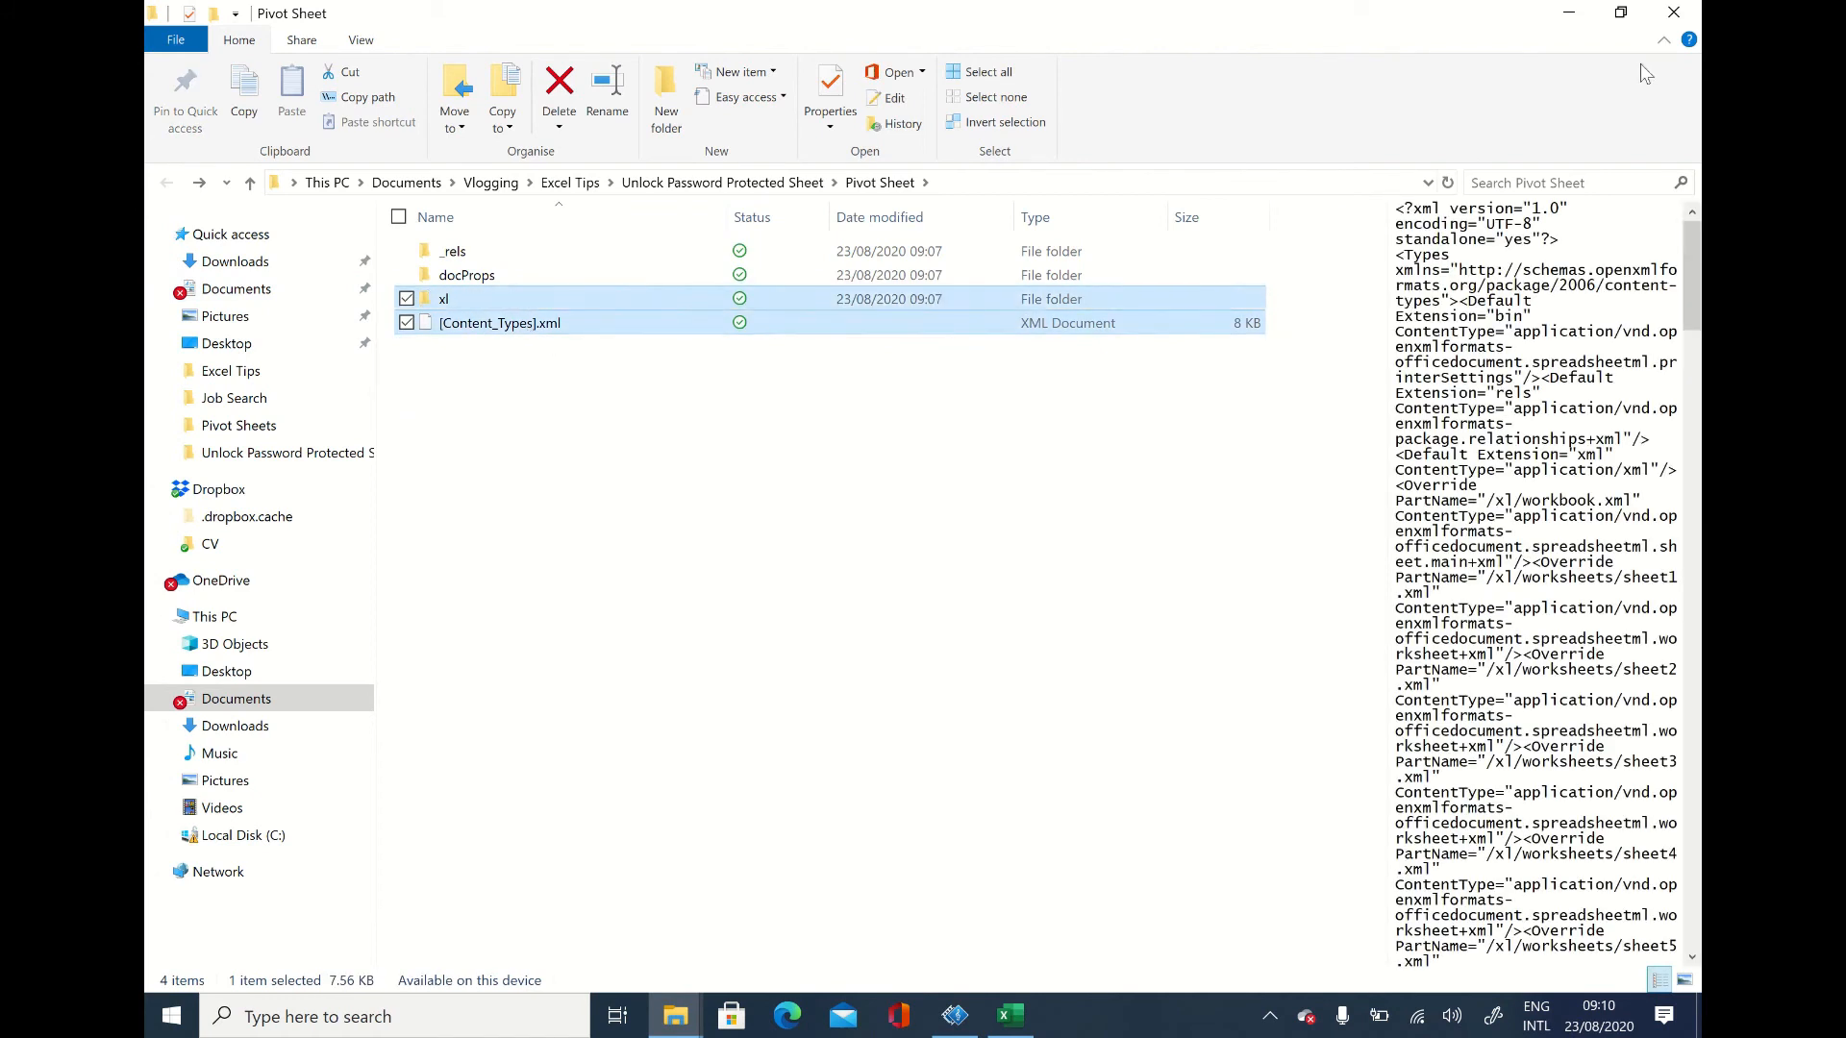
pyautogui.rightClick(519, 285)
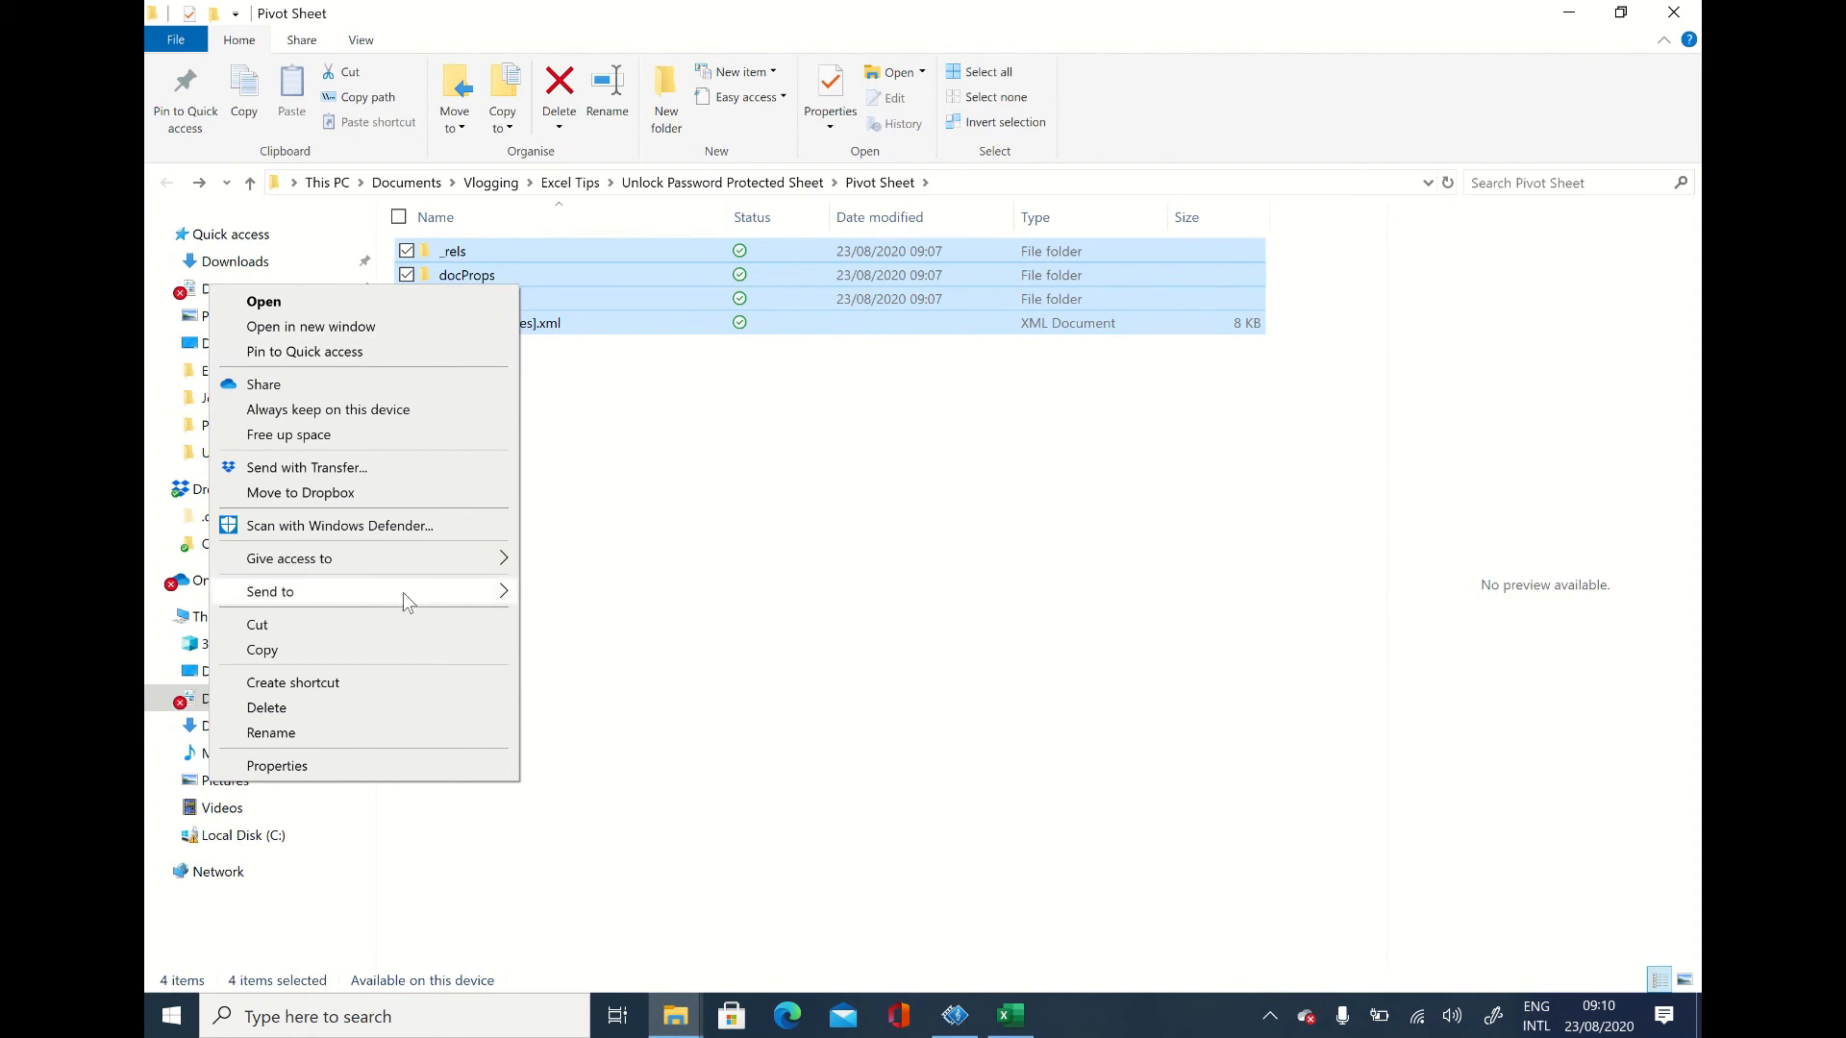
pyautogui.moveTo(404, 593)
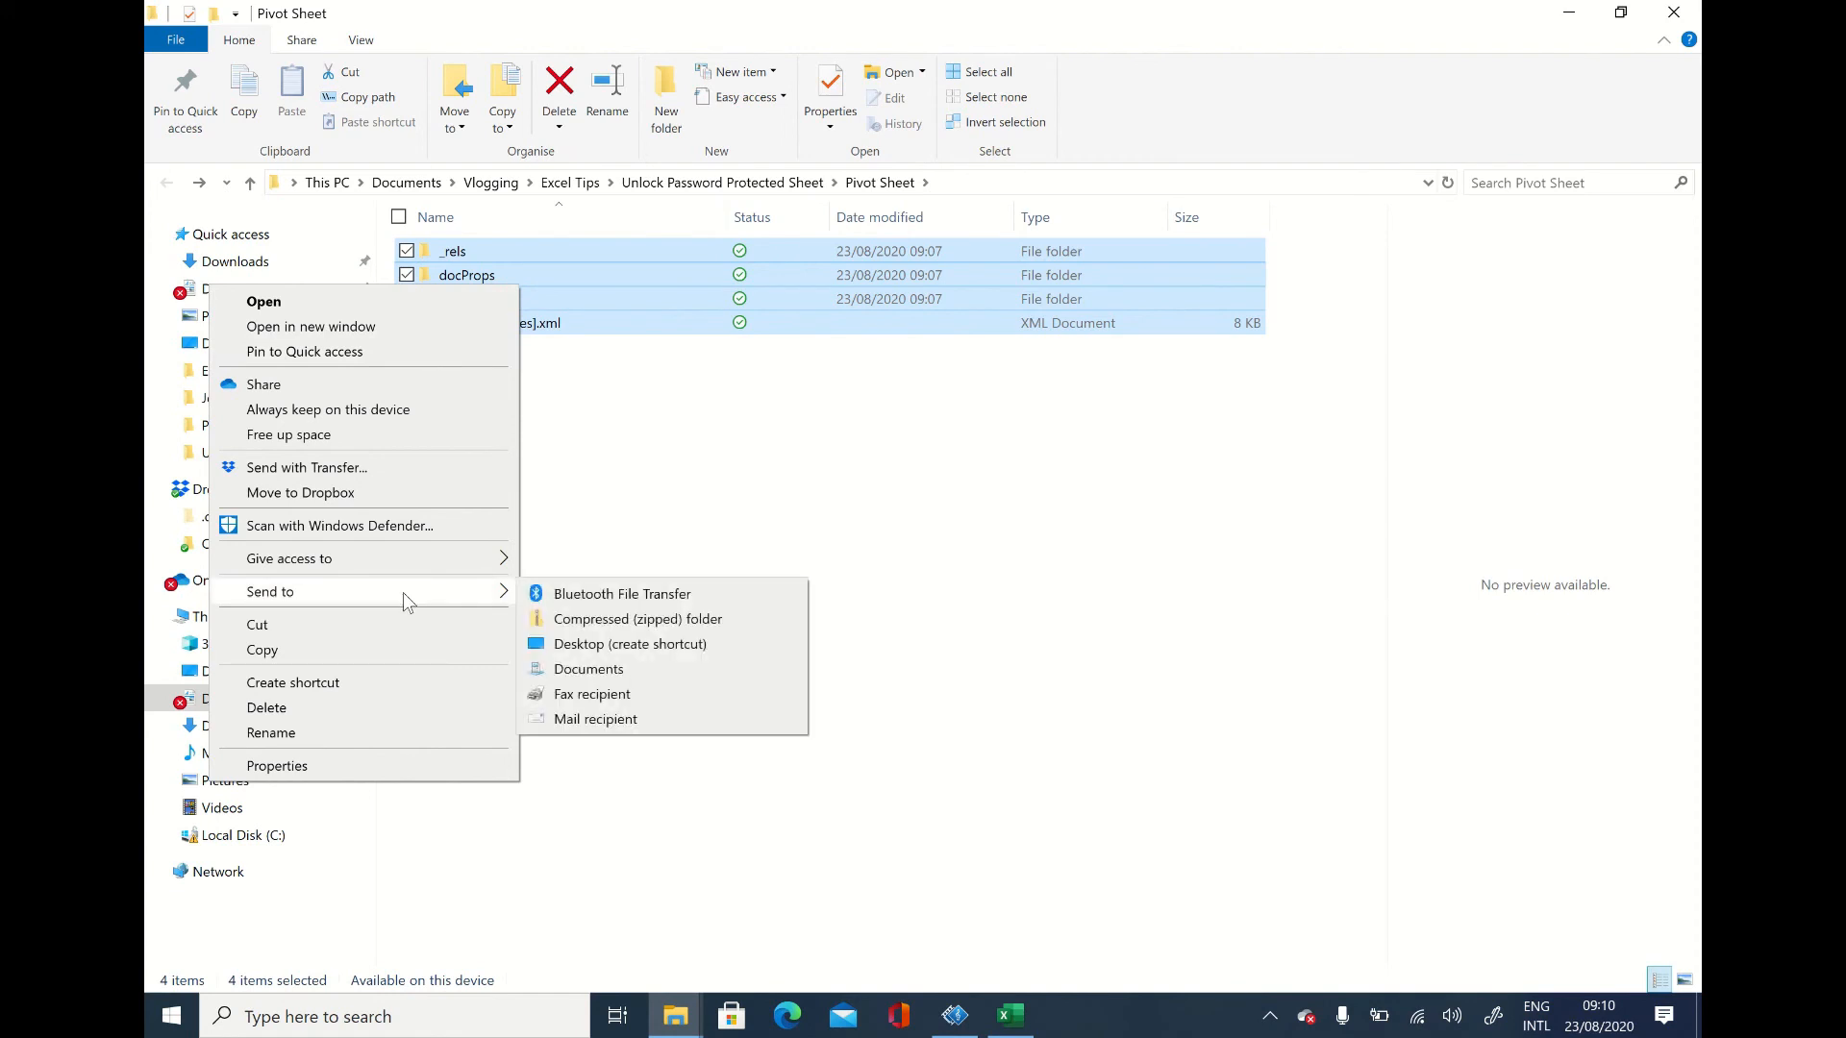
pyautogui.click(616, 621)
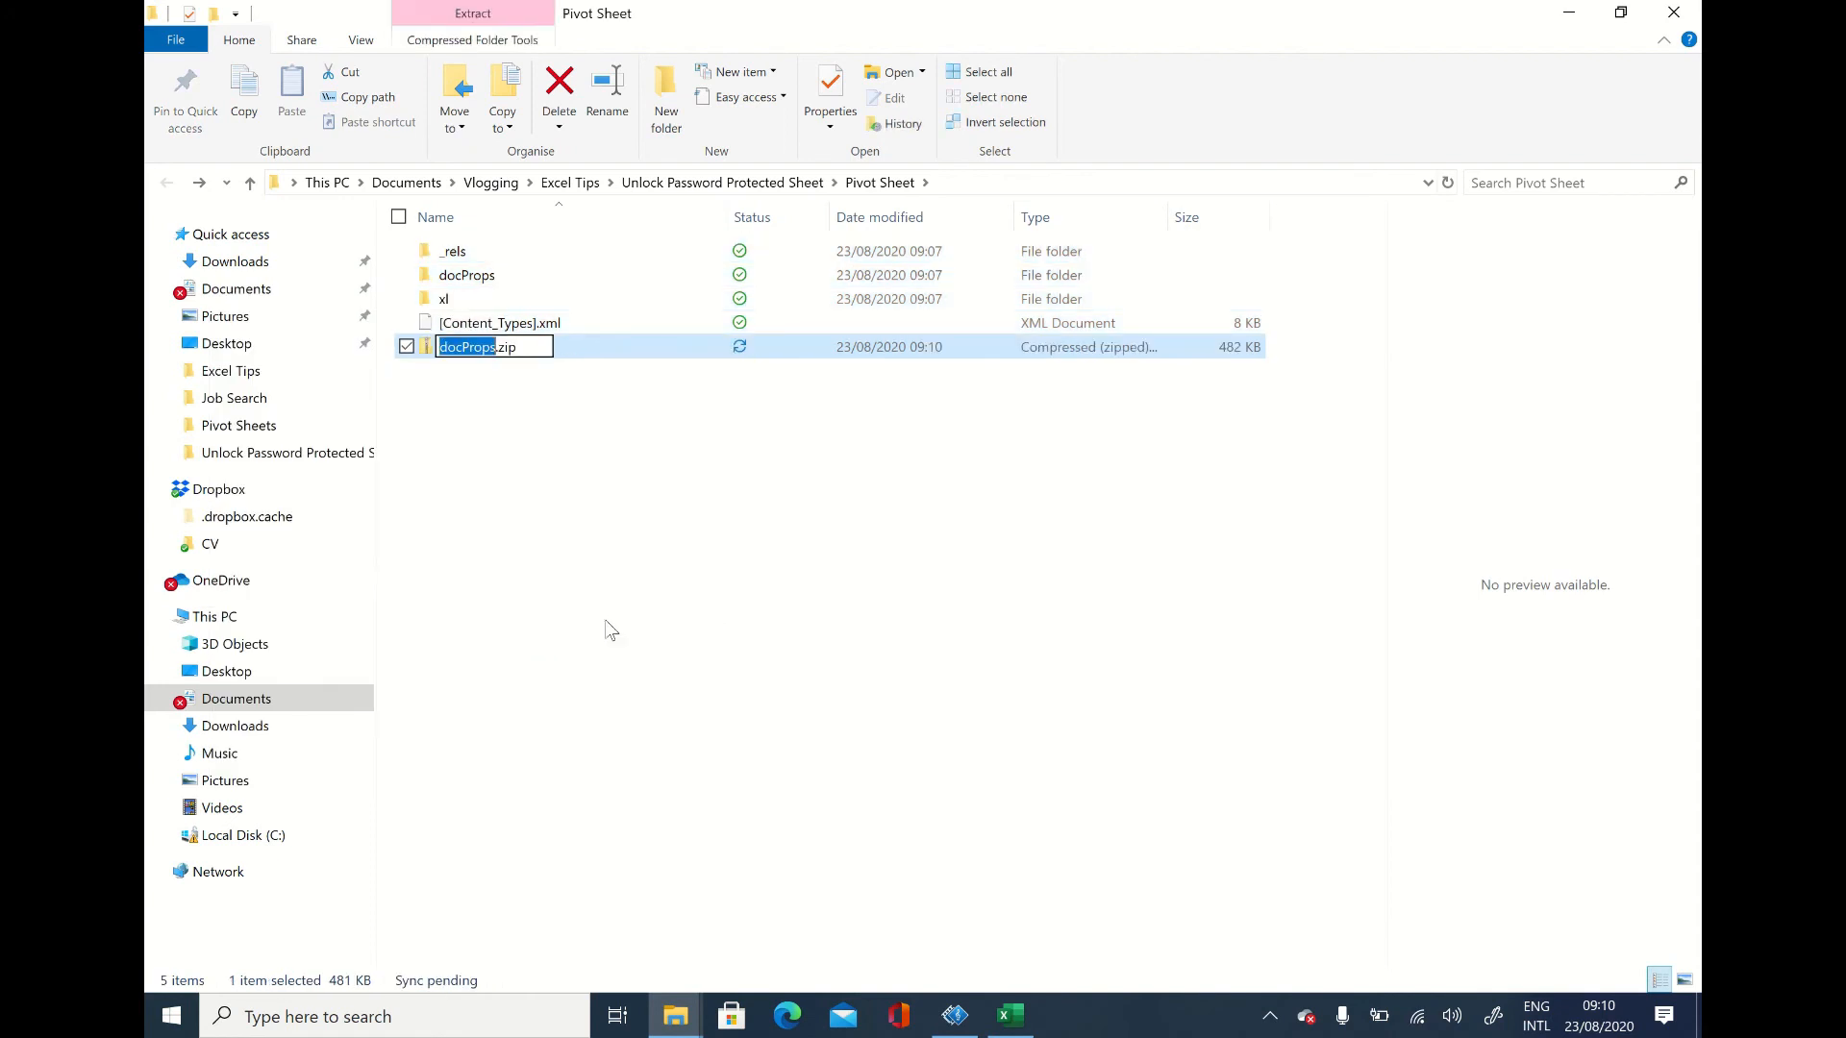
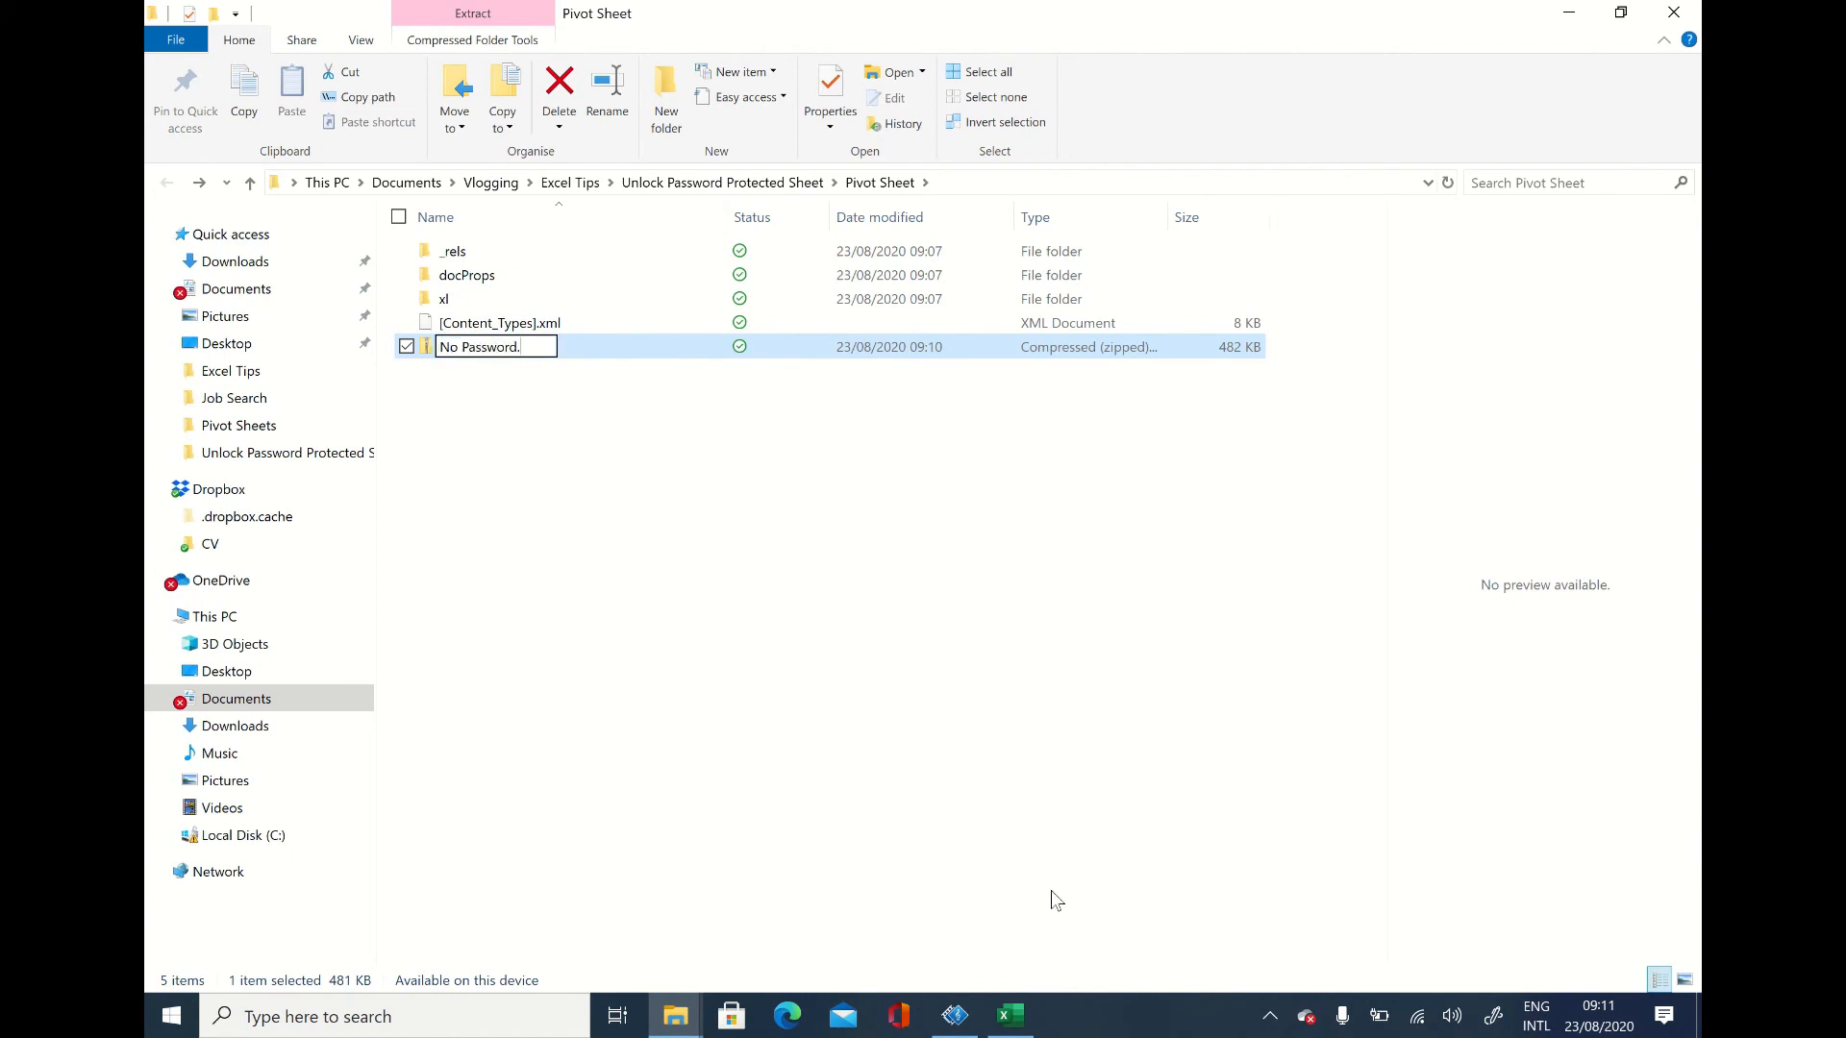
# Step: Rename the new zipped folder as No Password.xlsx, accepting the file extension change
pyautogui.write('xlsx')
pyautogui.press('Return')
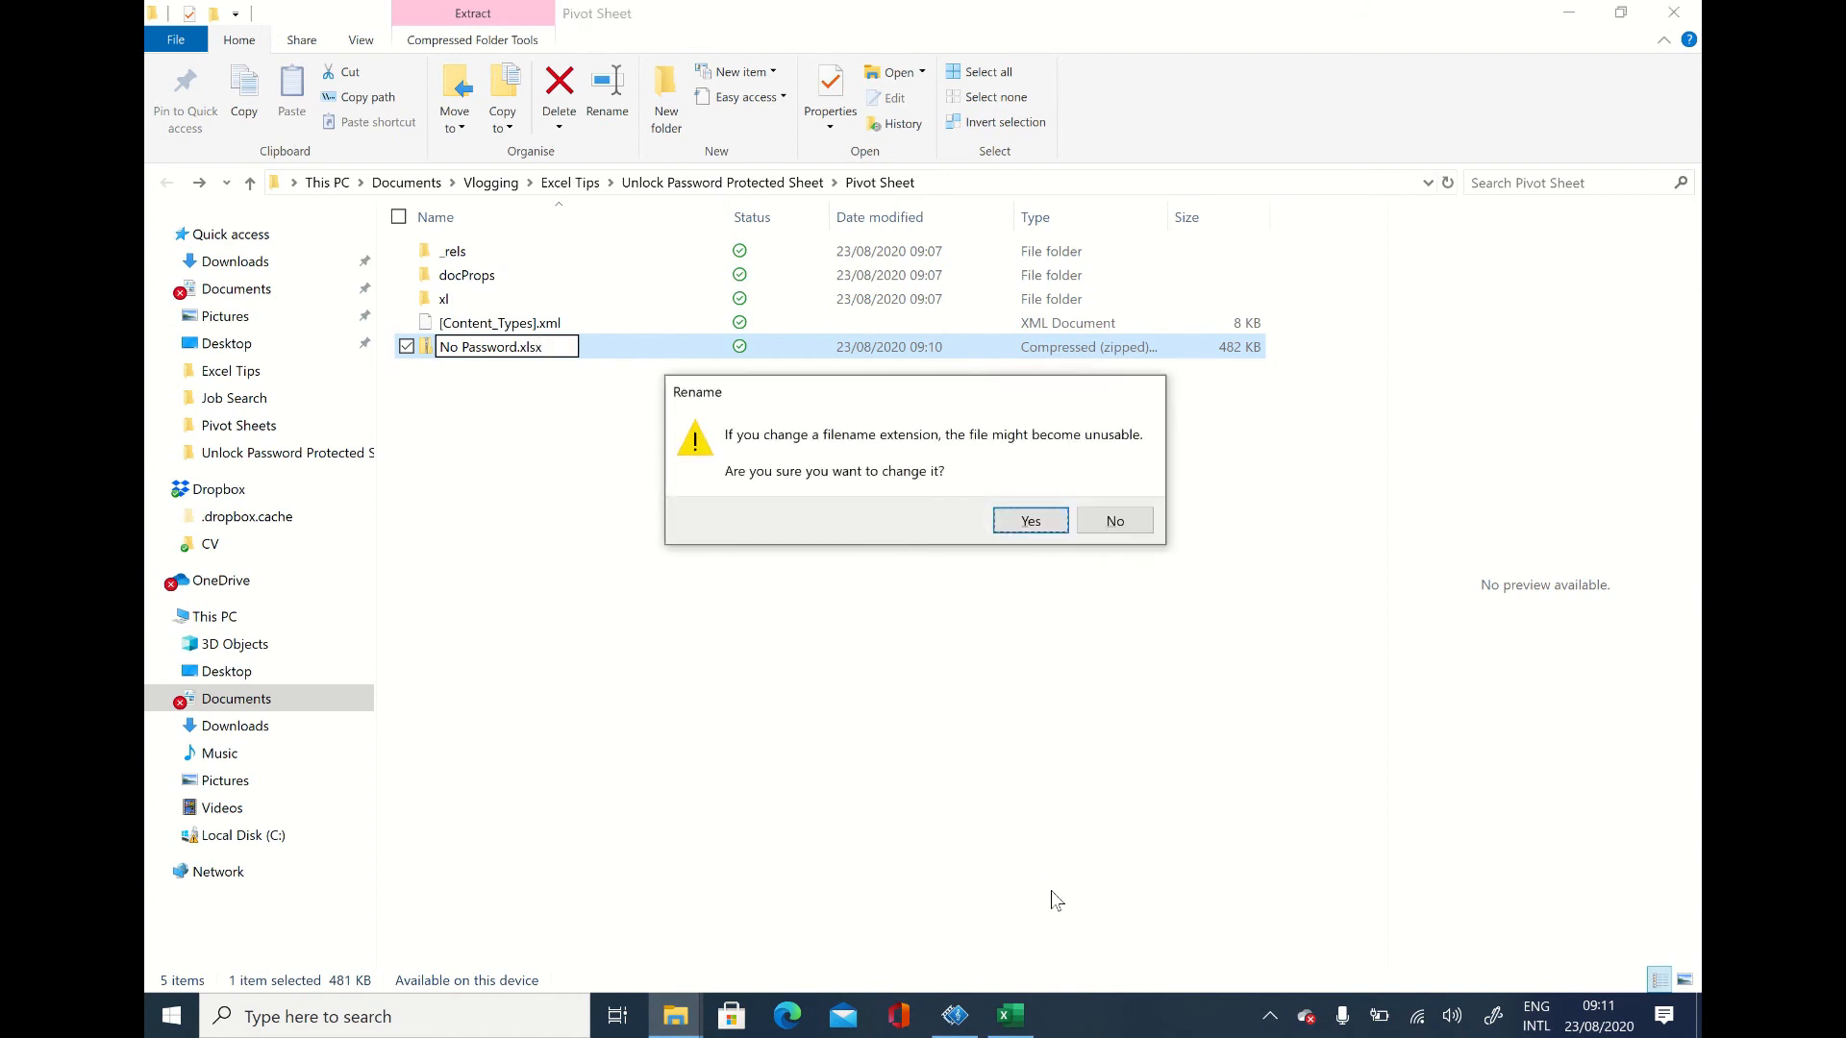
pyautogui.press('Return')
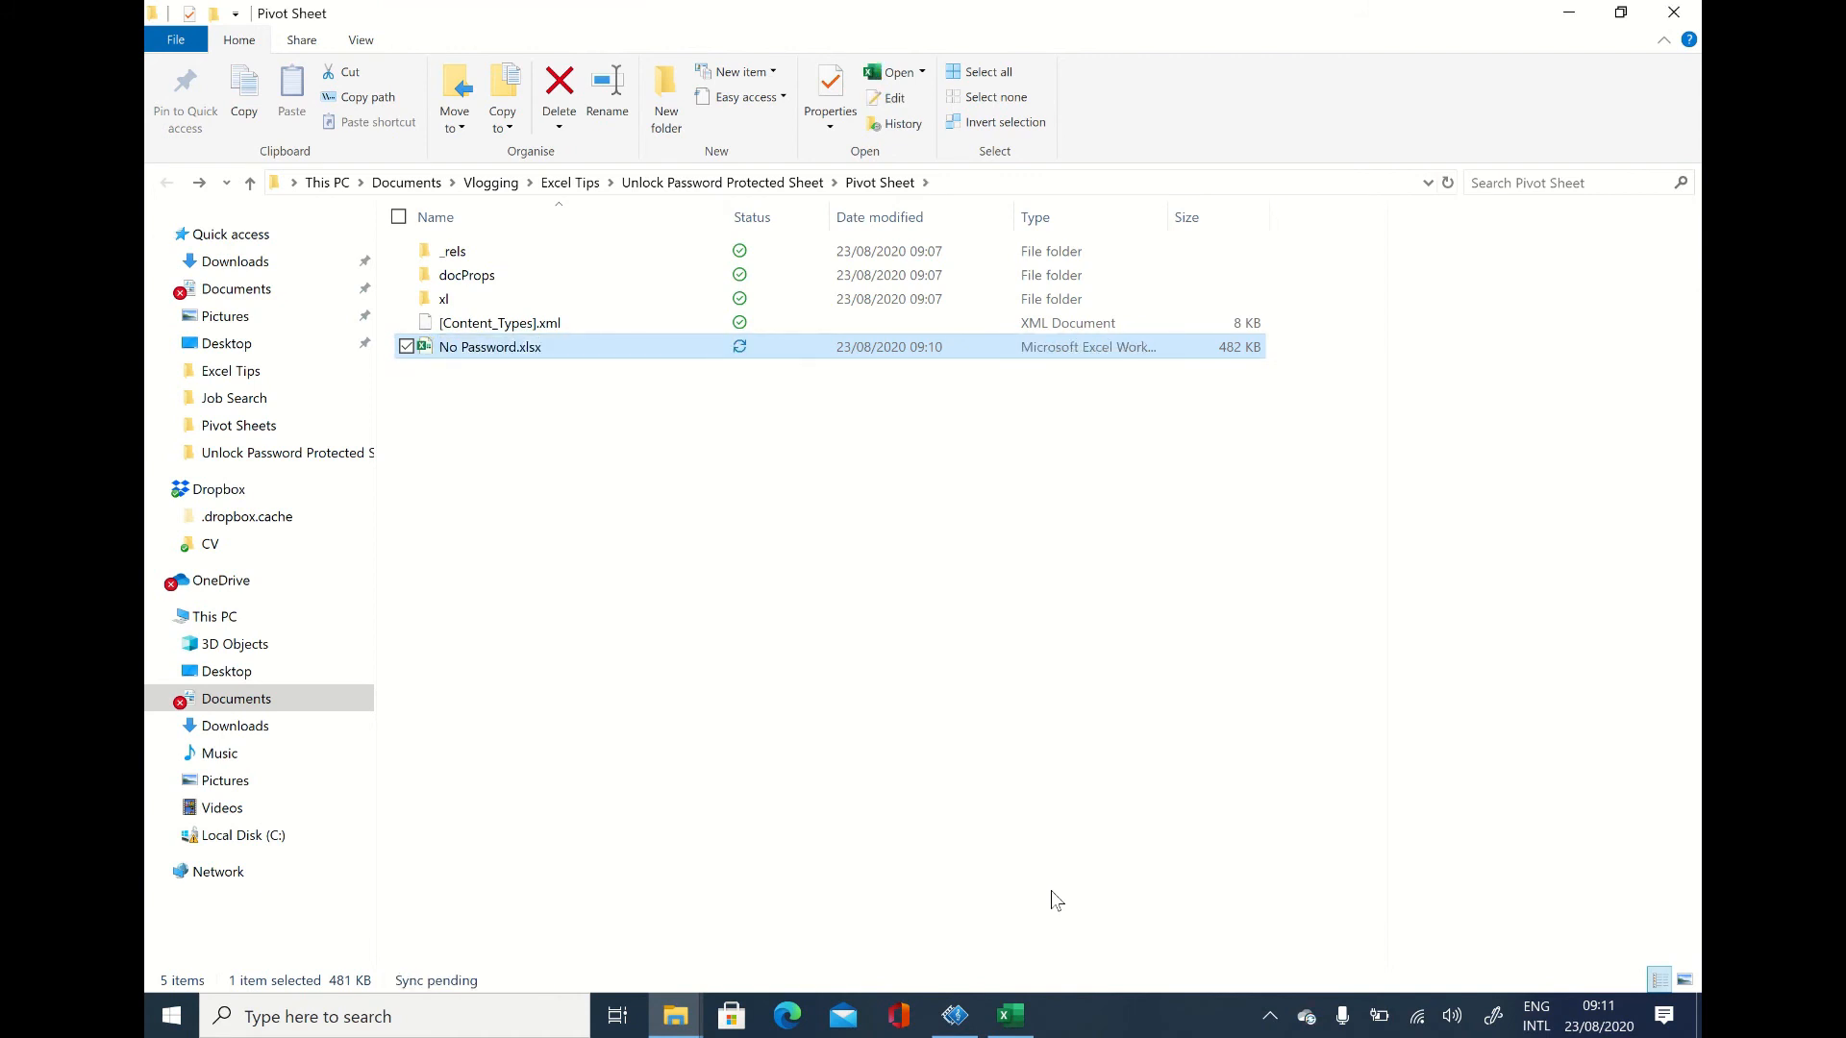
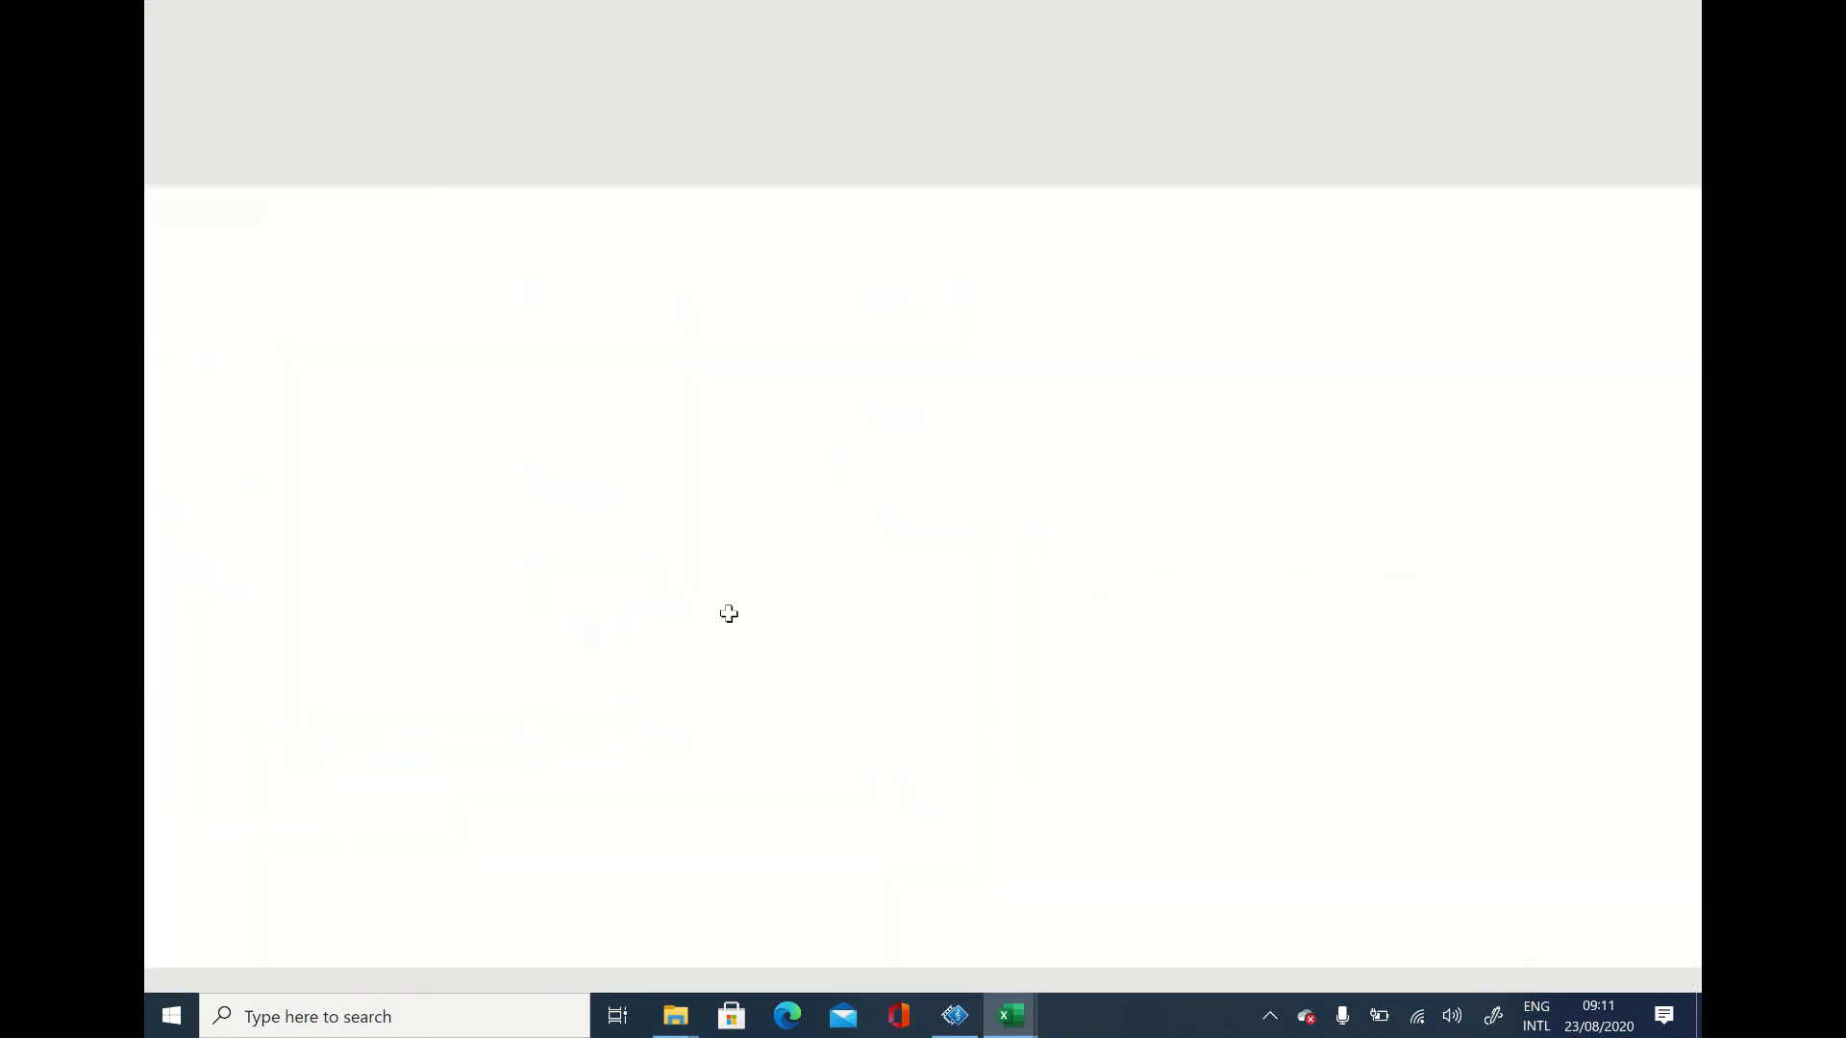
# Step: Clear the Manager entries in cells H8 and H11 on Sheet3 of the No Password.xlsx workbook to test editing
pyautogui.click(728, 612)
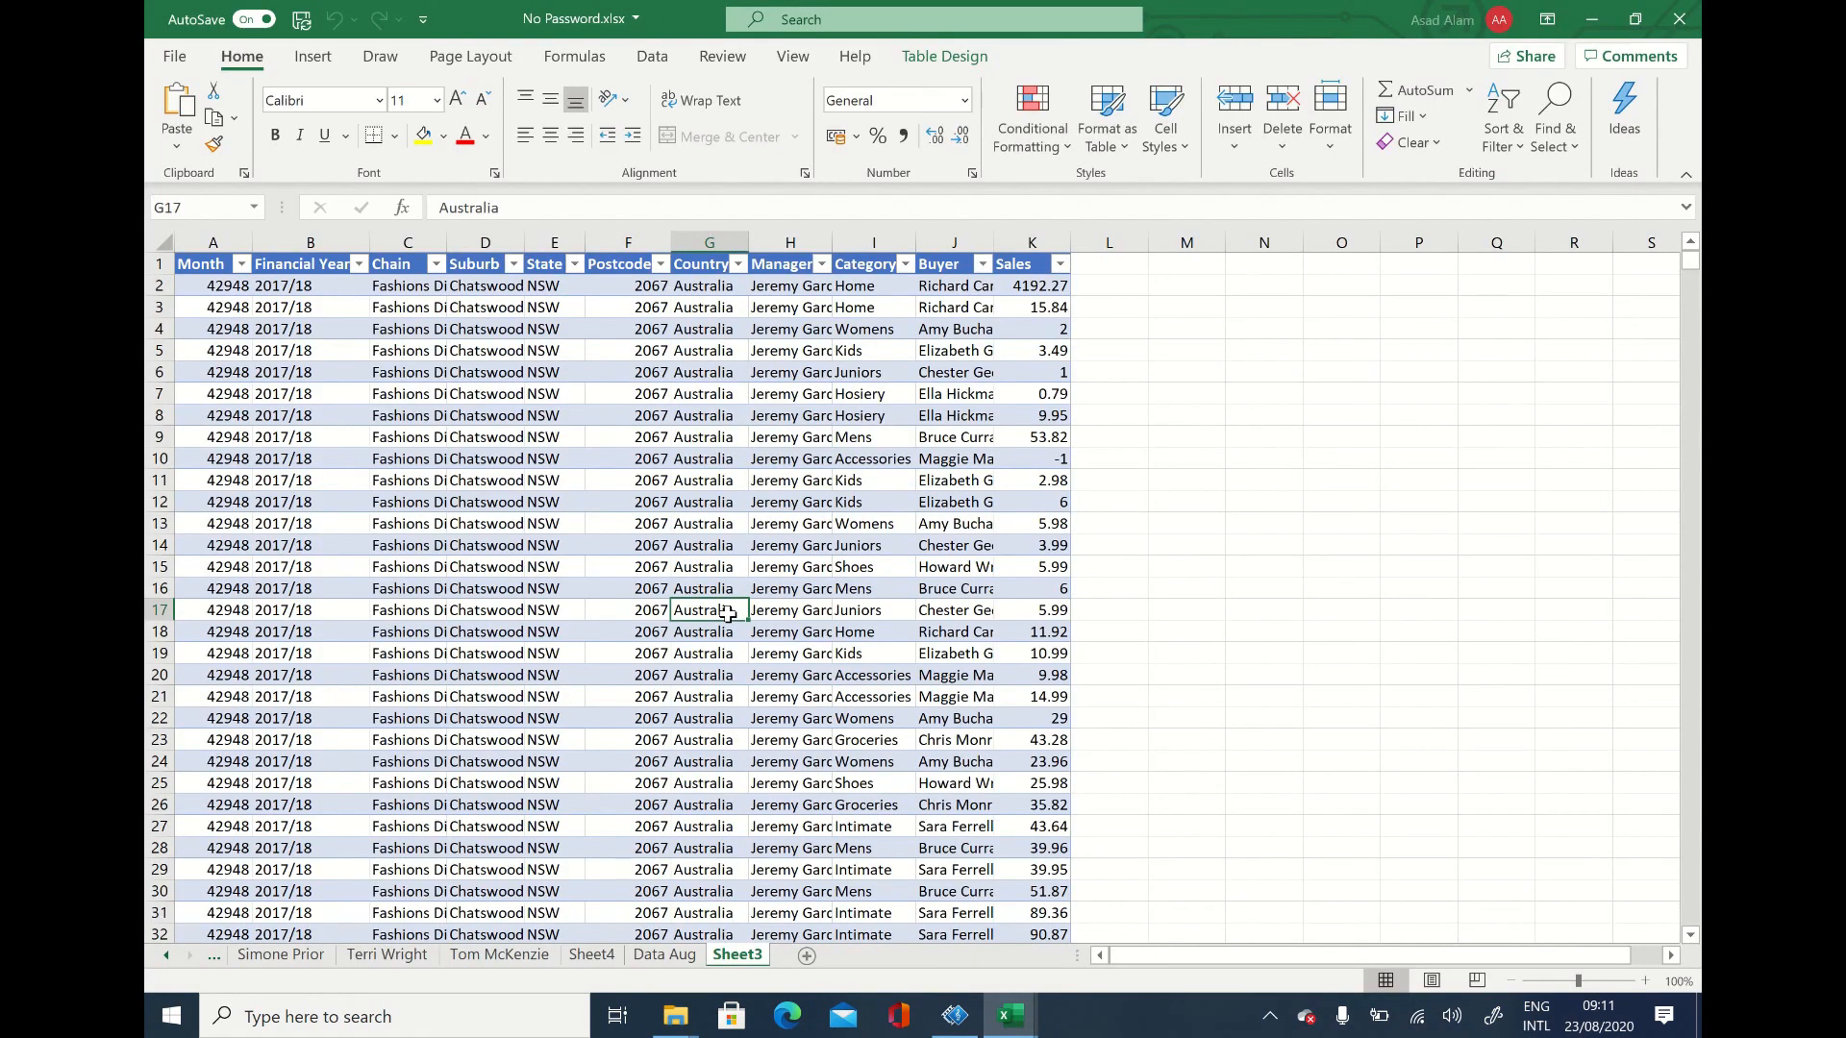
pyautogui.click(714, 559)
pyautogui.click(786, 419)
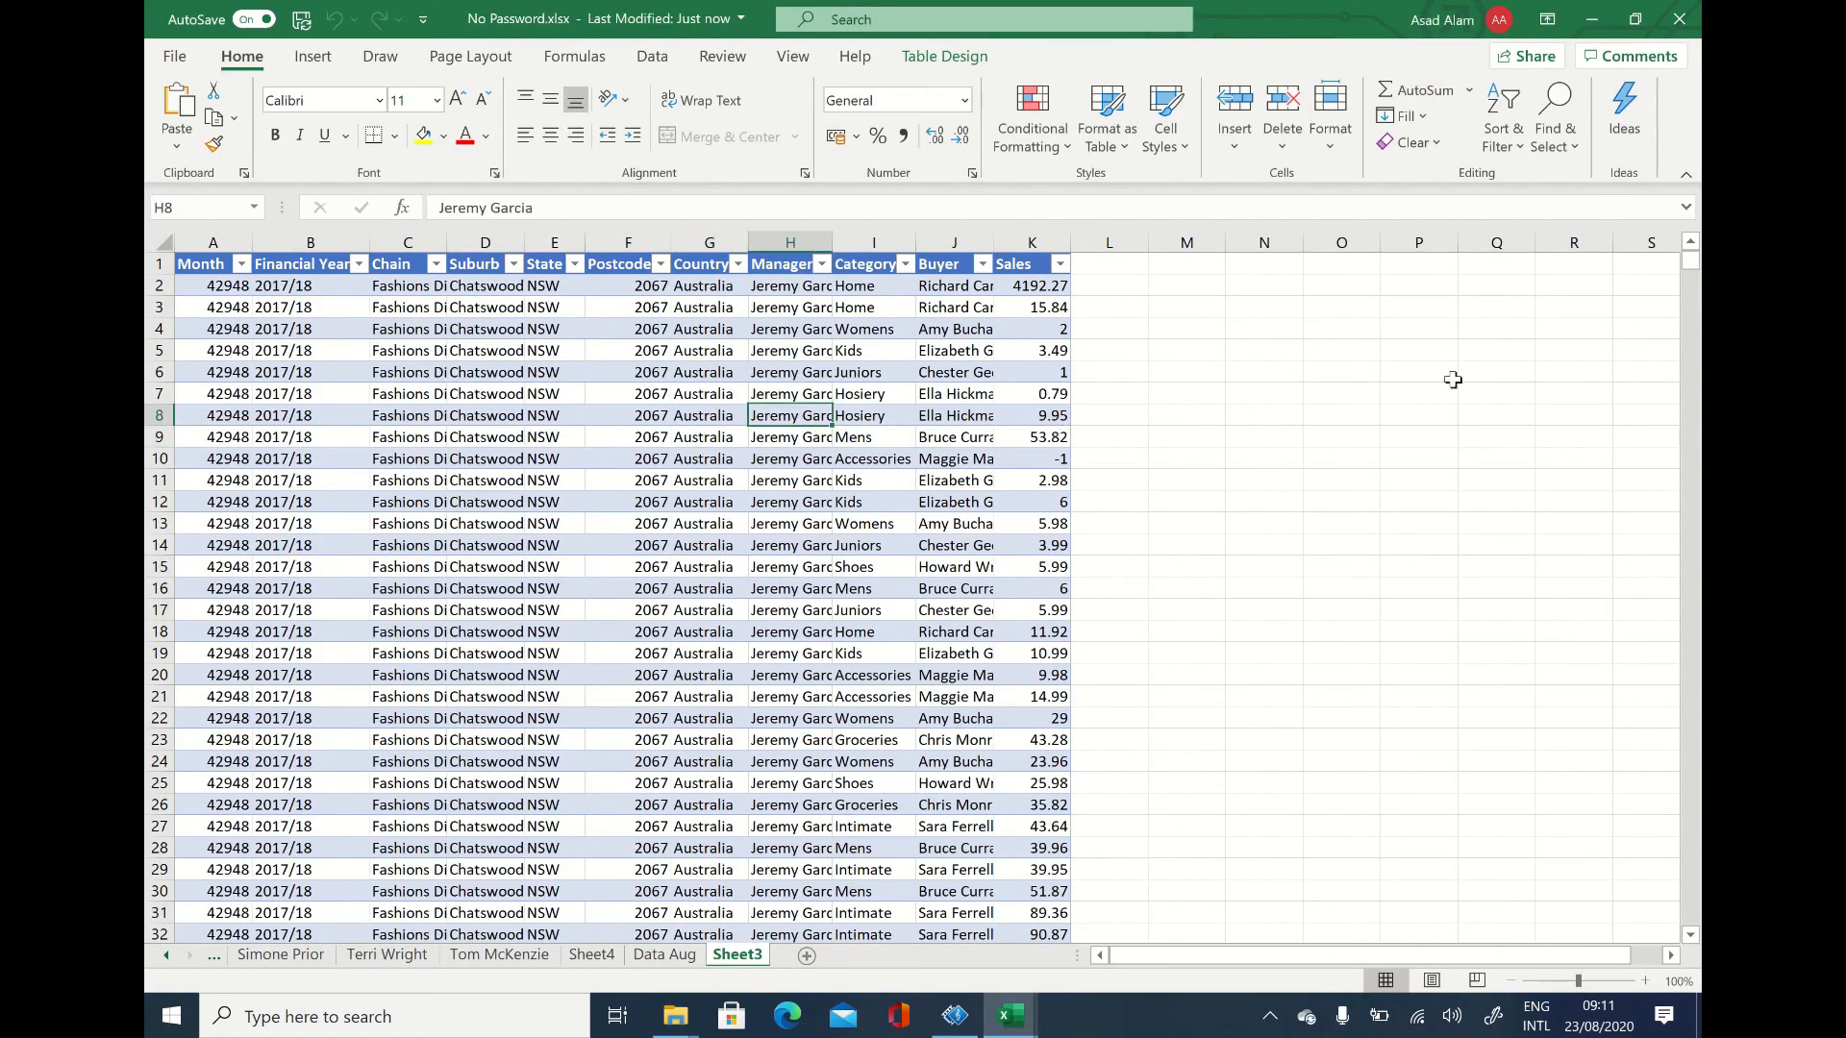
pyautogui.press('Delete')
pyautogui.press('Down')
pyautogui.press('Down')
pyautogui.press('Down')
pyautogui.press('Delete')
# Step: Clear the Suburb entry in cell D16 of the table on Sheet3
pyautogui.press('Down')
pyautogui.press('Down')
pyautogui.press('Down')
pyautogui.press('Down')
pyautogui.press('Down')
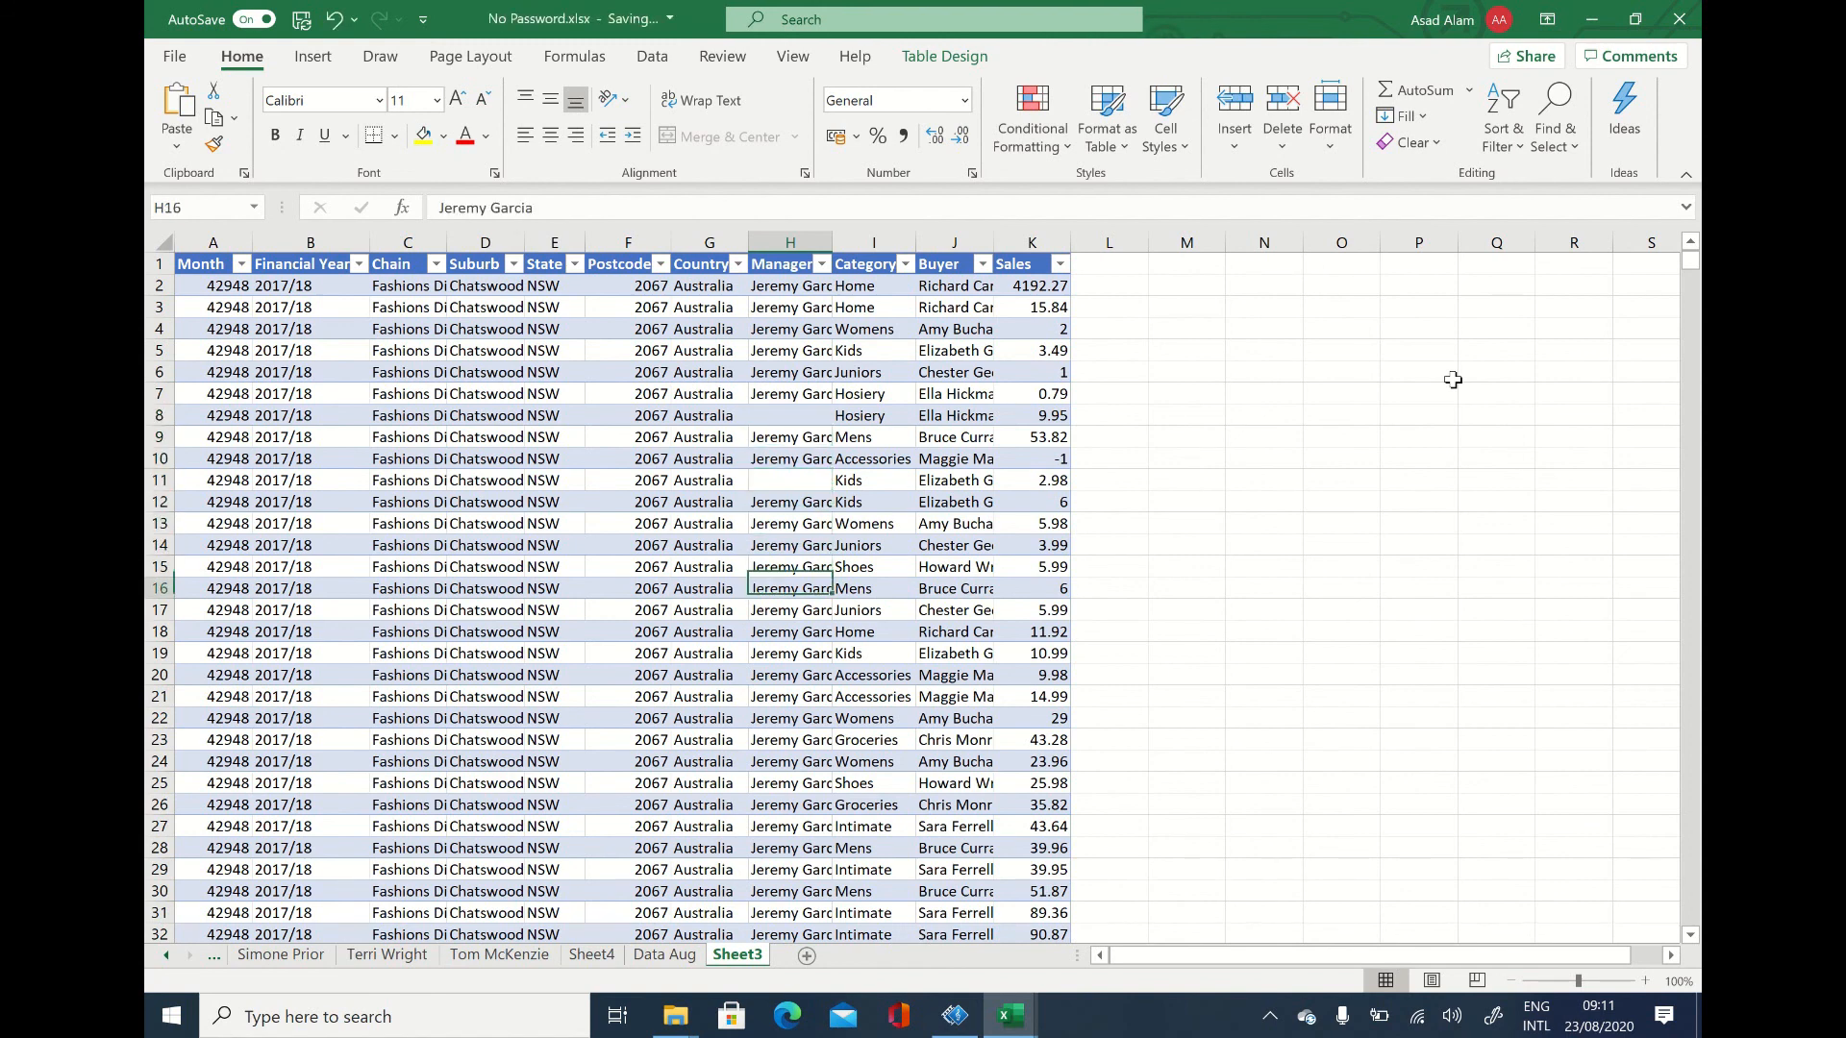
pyautogui.press('Left')
pyautogui.press('Left')
pyautogui.press('Left')
pyautogui.press('Left')
pyautogui.press('Delete')
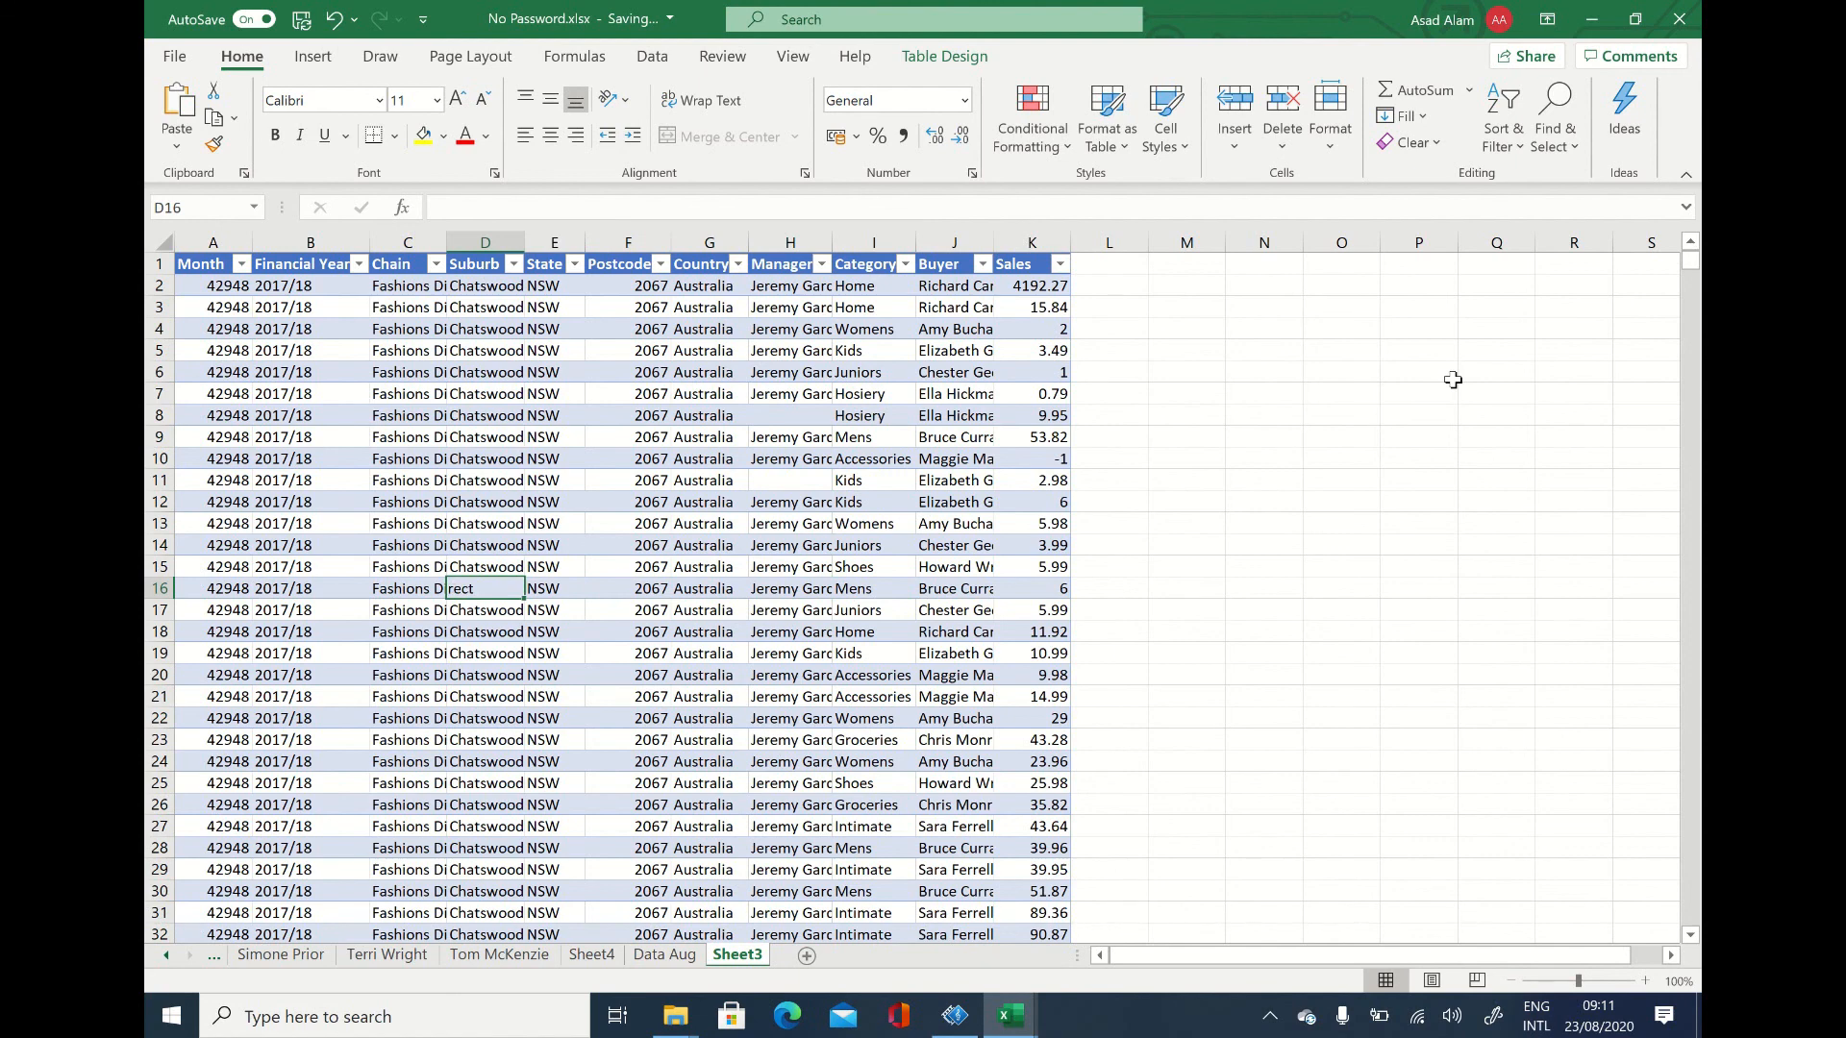